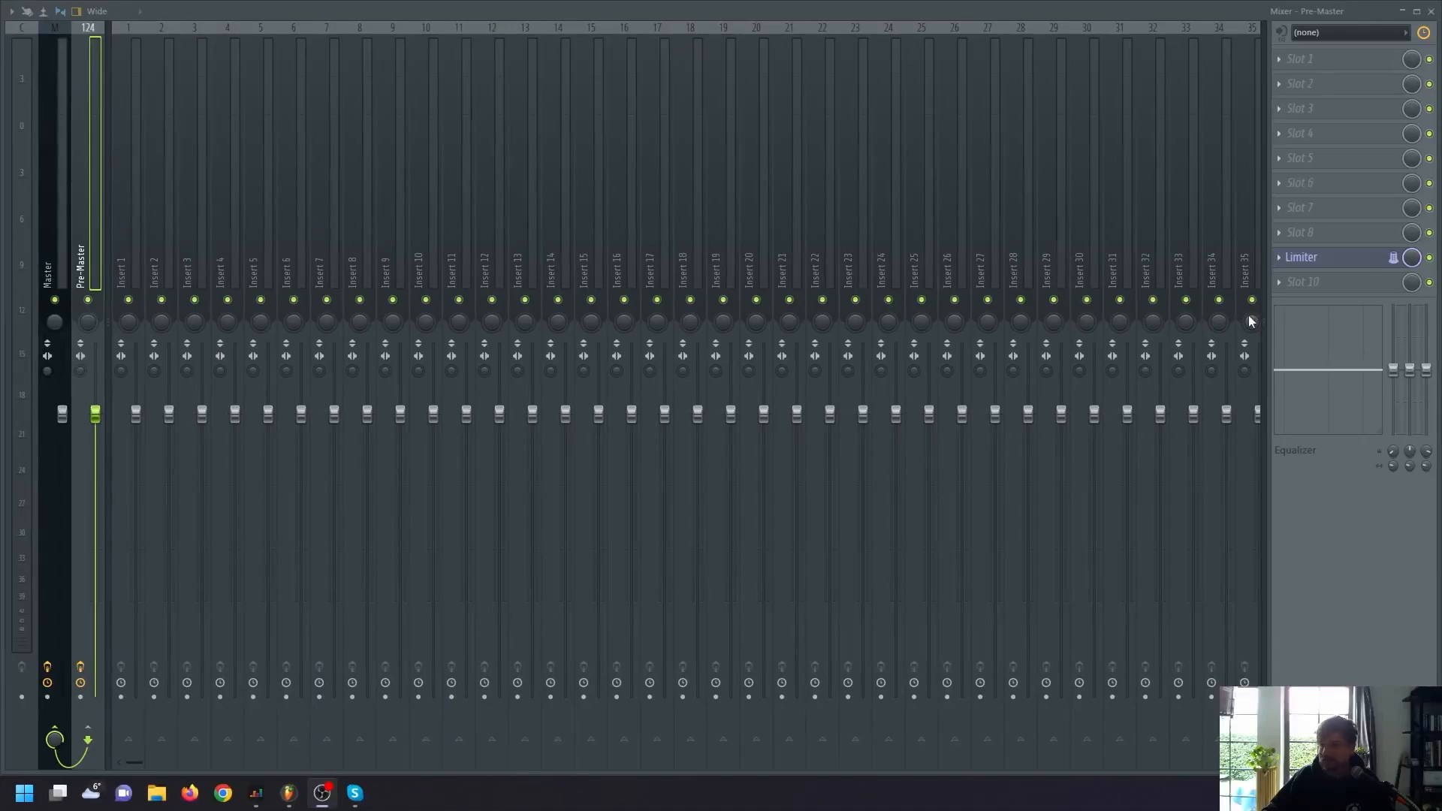
Step: Delete the Limiter plugin from slot 9 of the Pre-Master mixer track and confirm the removal
left_click(1316, 265)
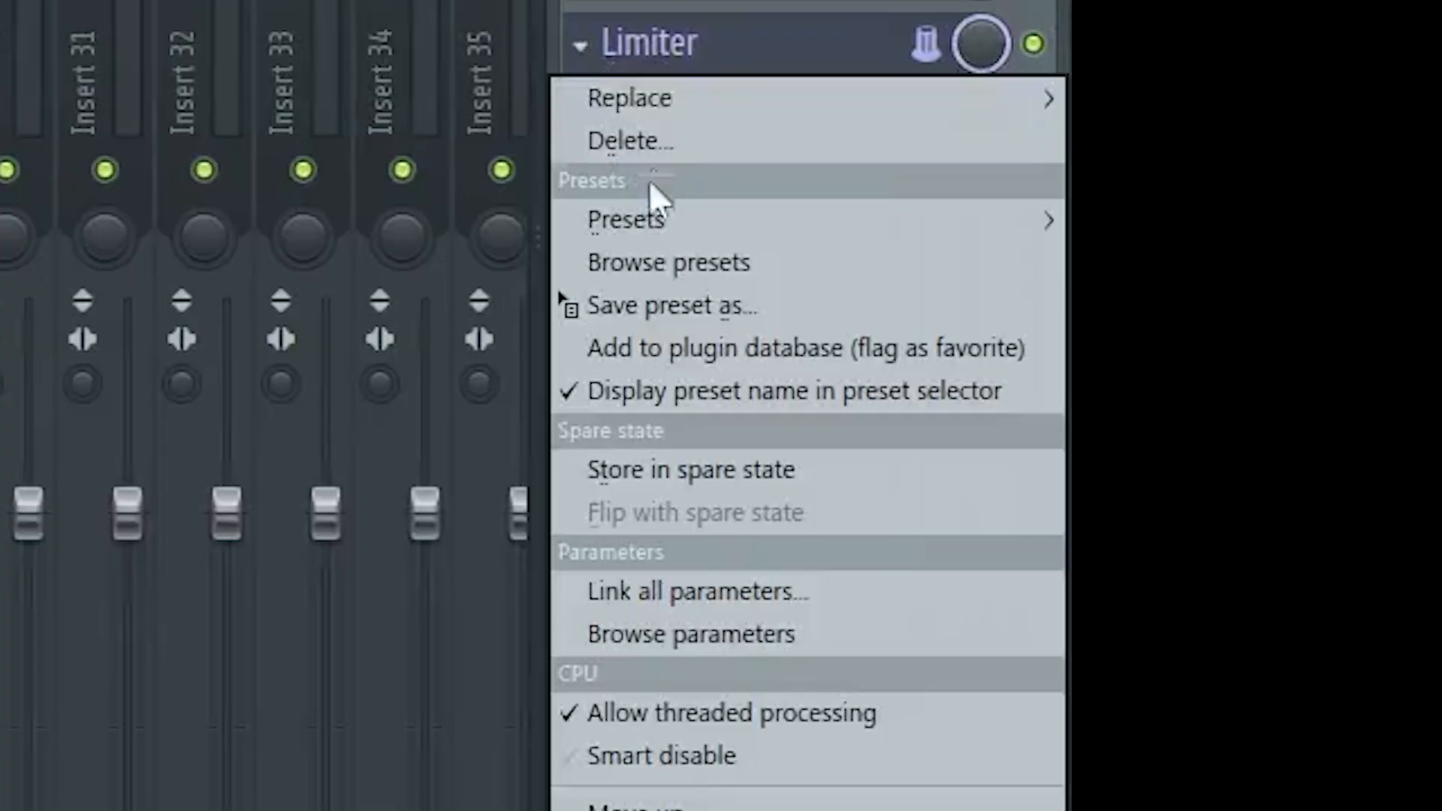
left_click(638, 139)
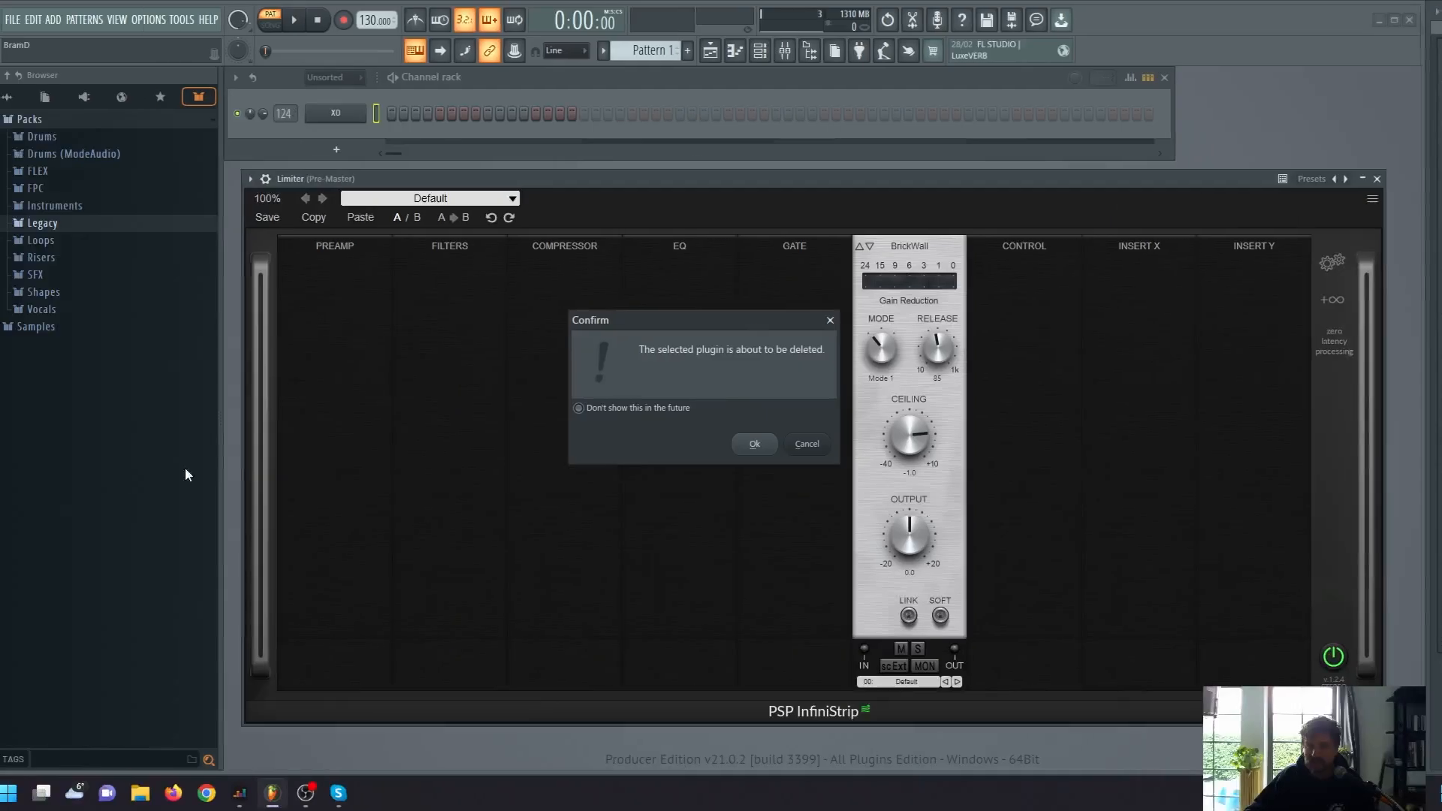
left_click(754, 443)
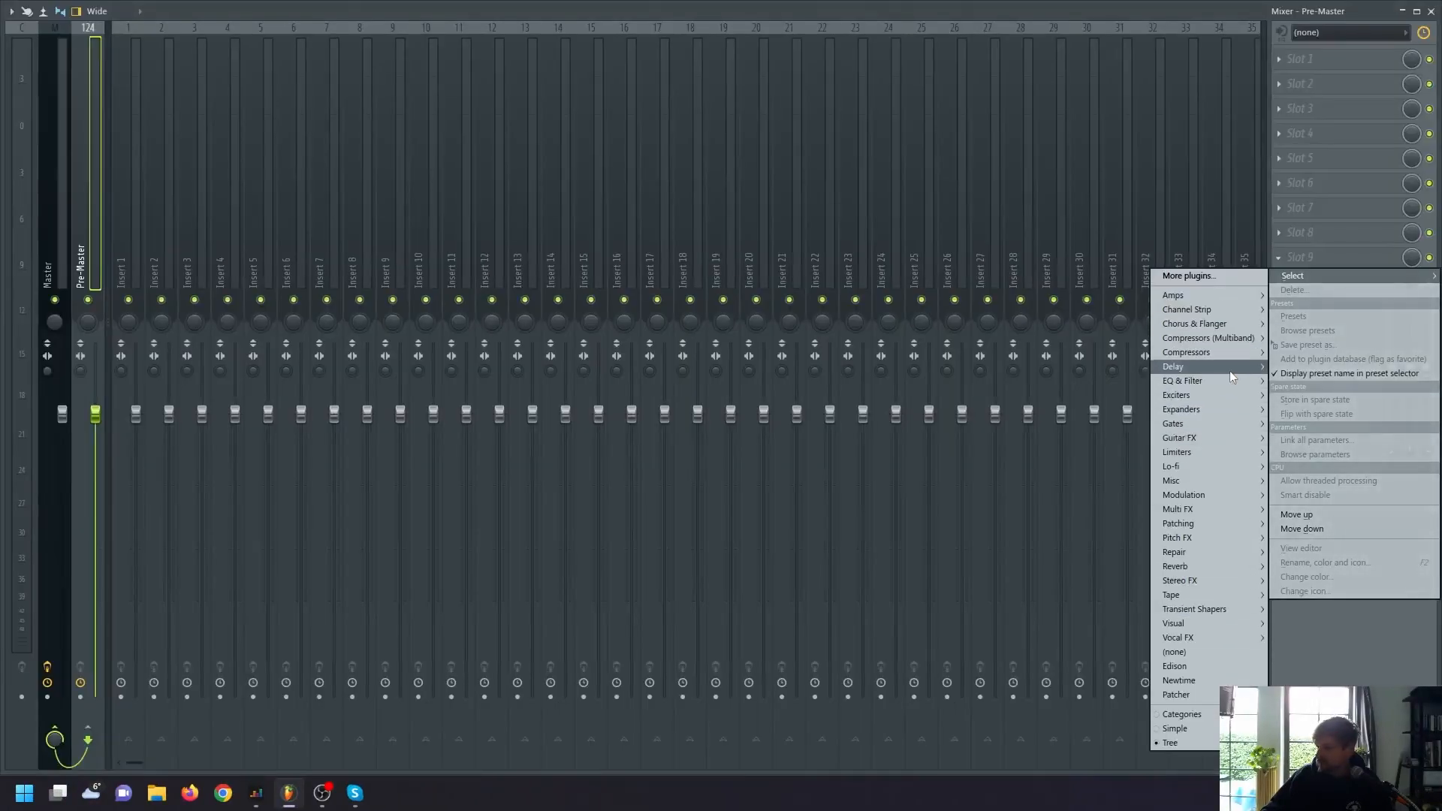
Step: Load Fruity Limiter into slot 9 of the Pre-Master track and move its window clear of the channel rack
left_click(1302, 264)
left_click_drag(755, 269, 1293, 261)
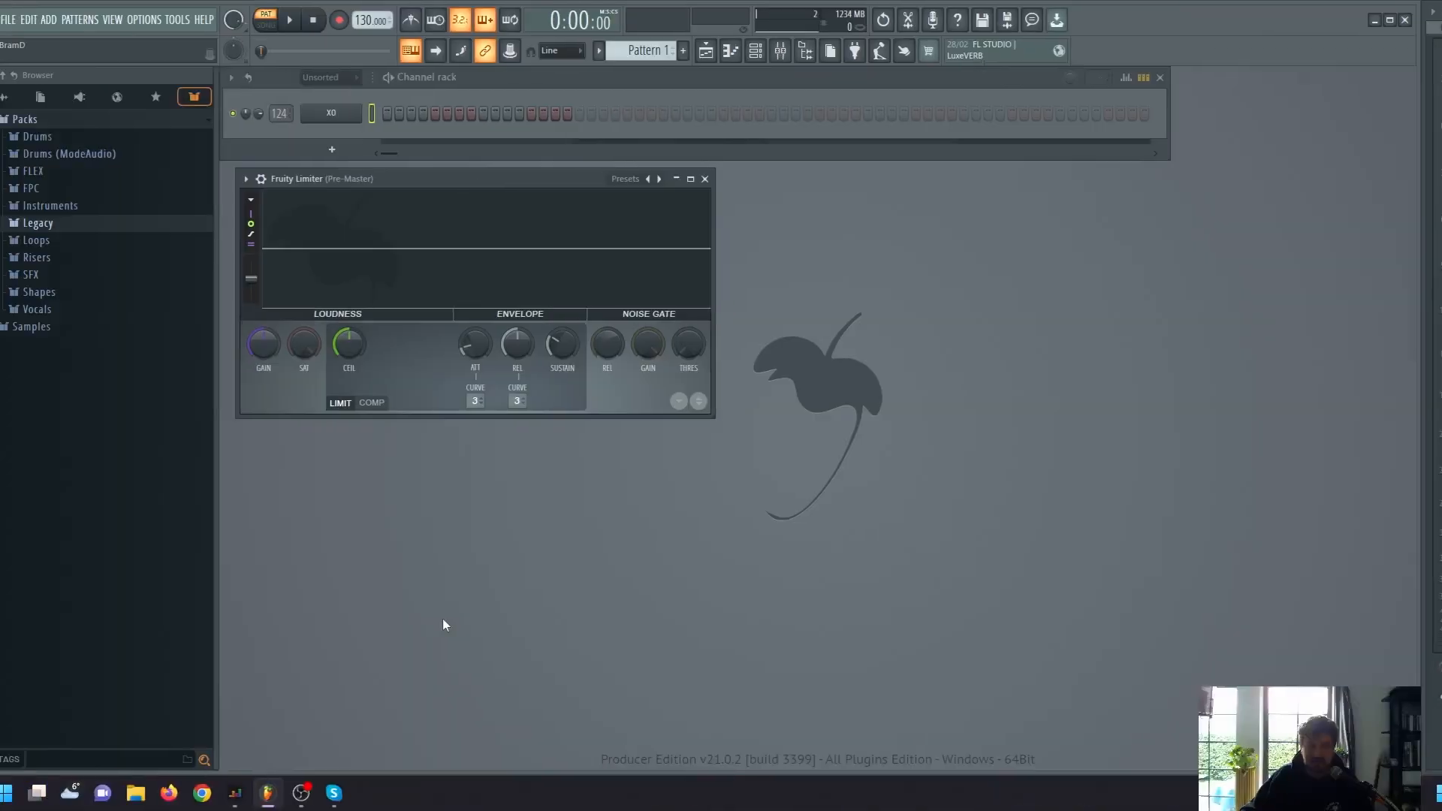
left_click_drag(435, 183, 493, 258)
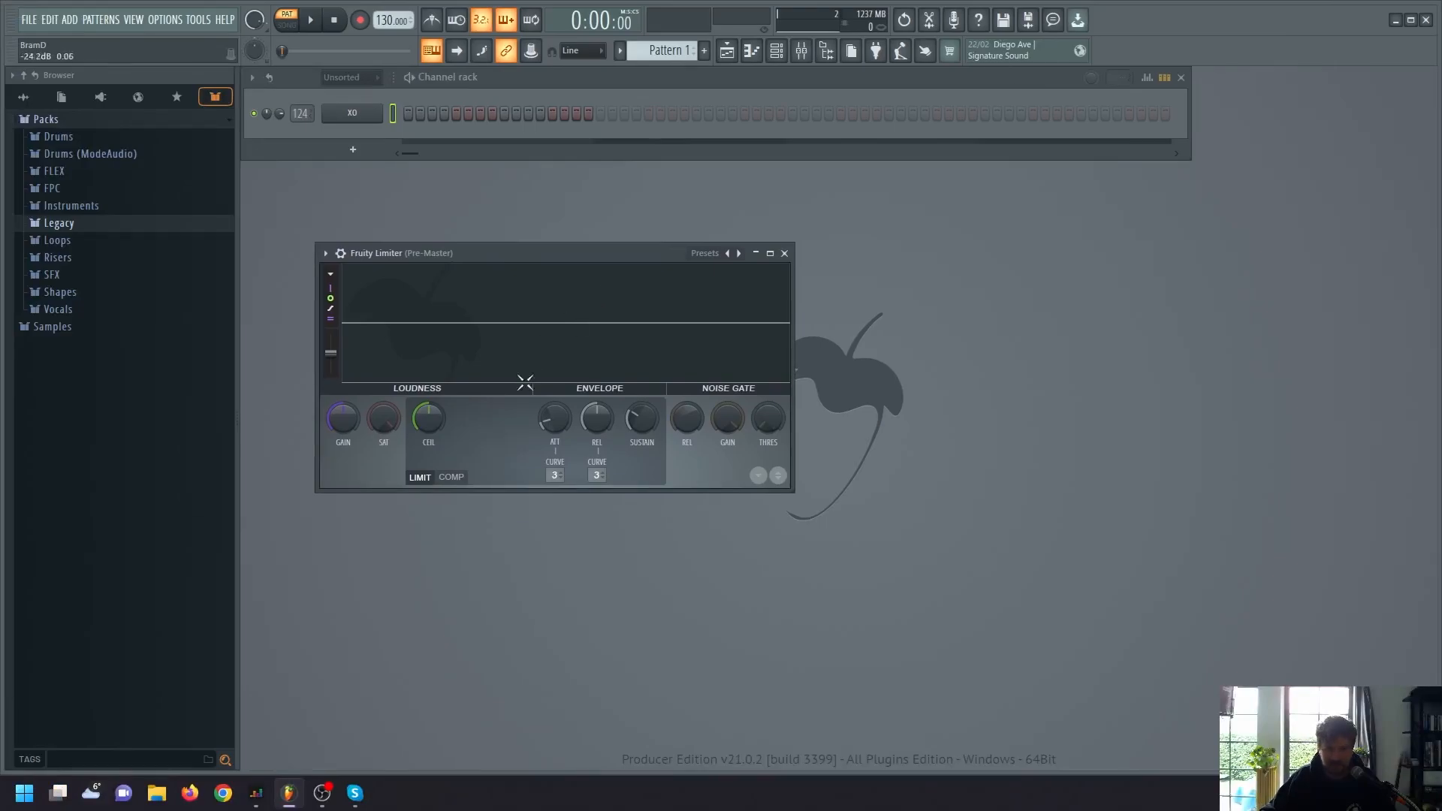
Step: Delete the XO channel from the channel rack
right_click(369, 113)
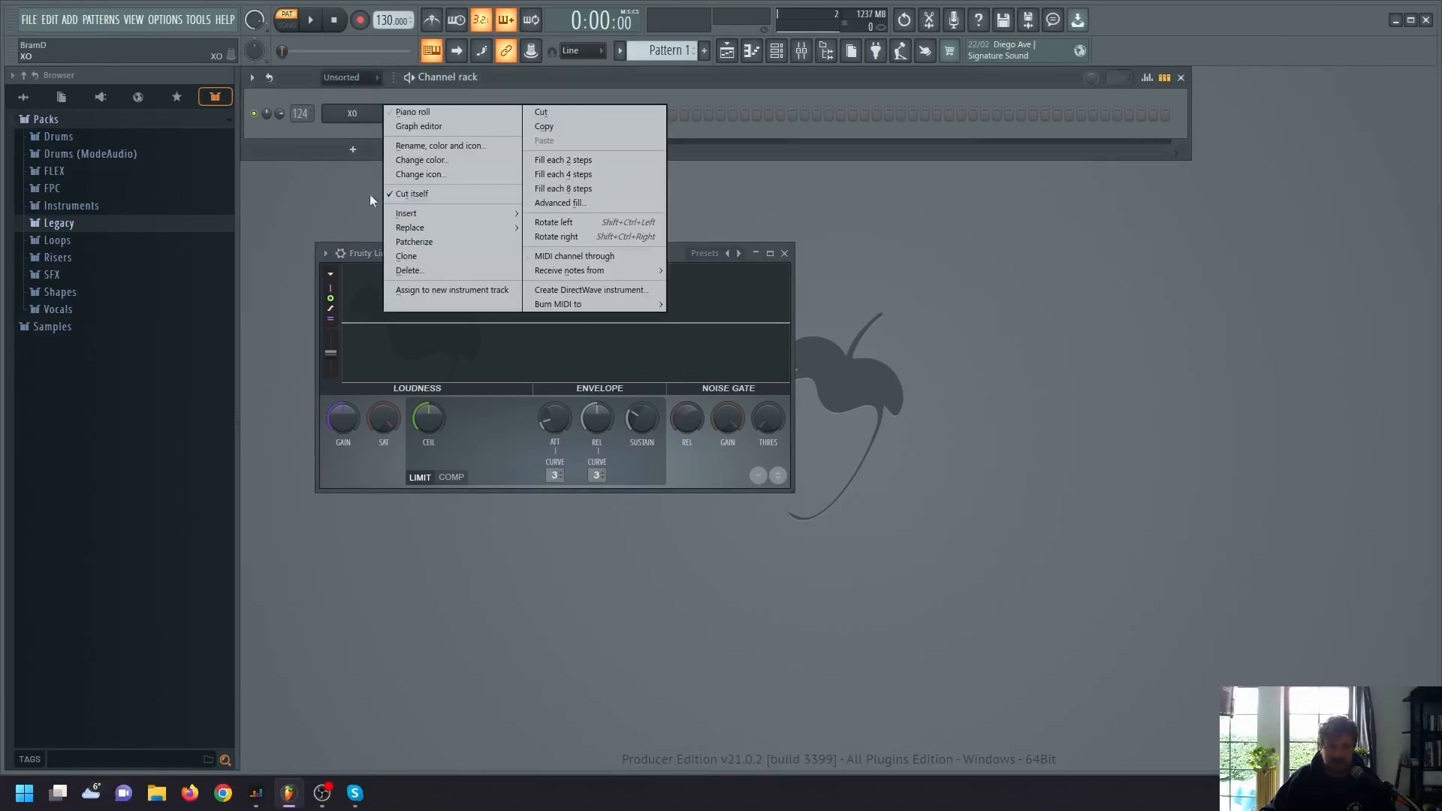
left_click(405, 271)
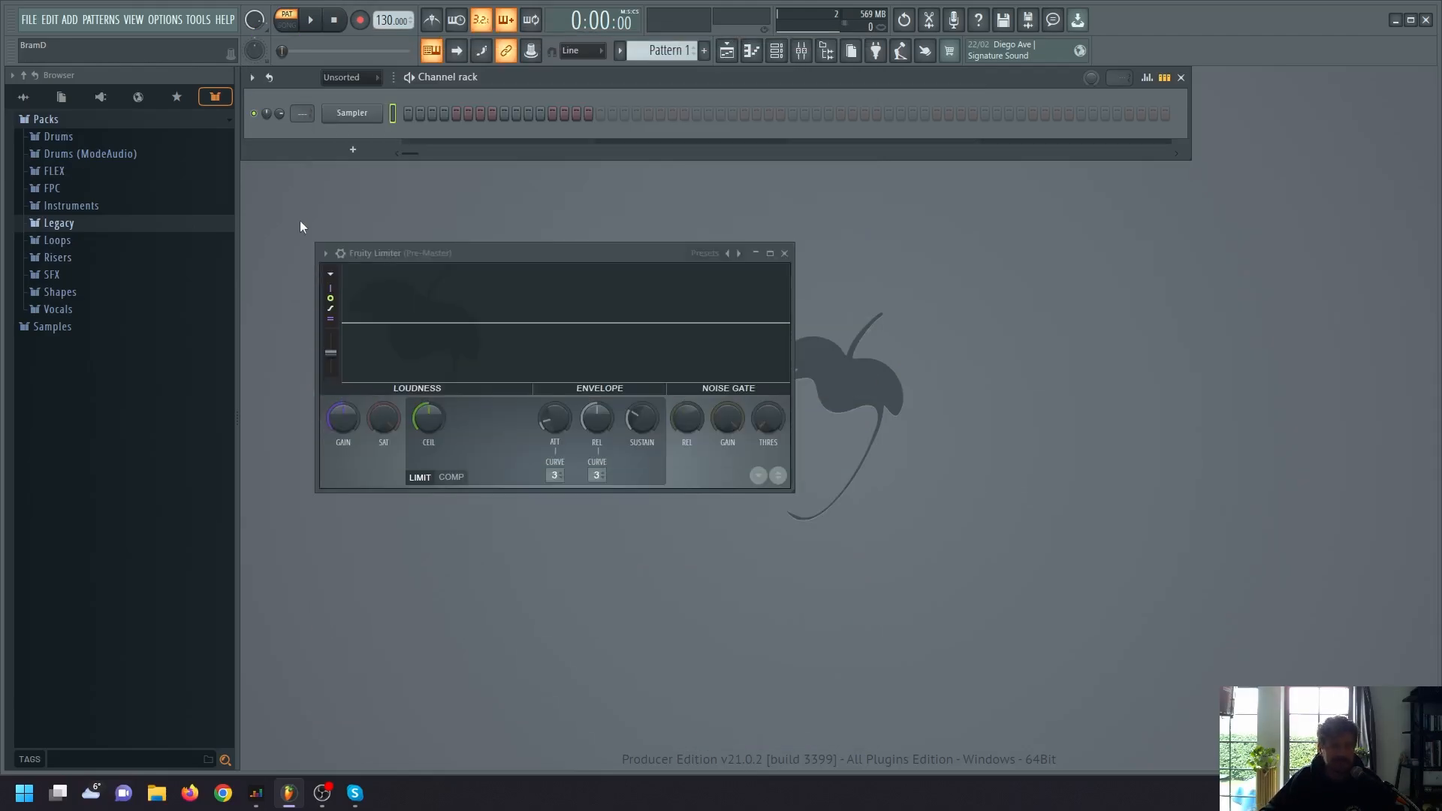
Step: Preview drum samples in the Legacy HipHop folder and add the VT_SD sample from the Vintage folder as a channel
left_click(67, 223)
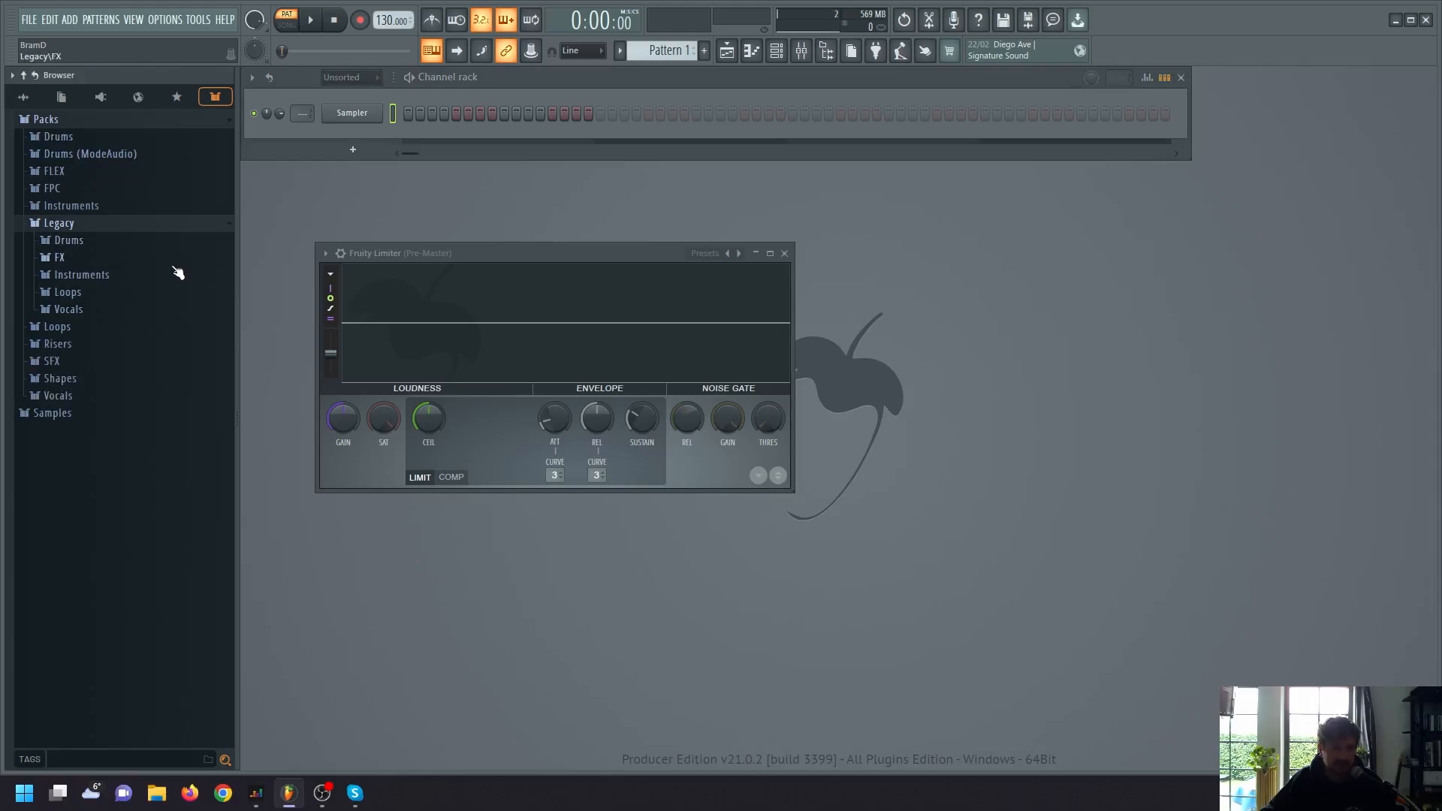
left_click(128, 593)
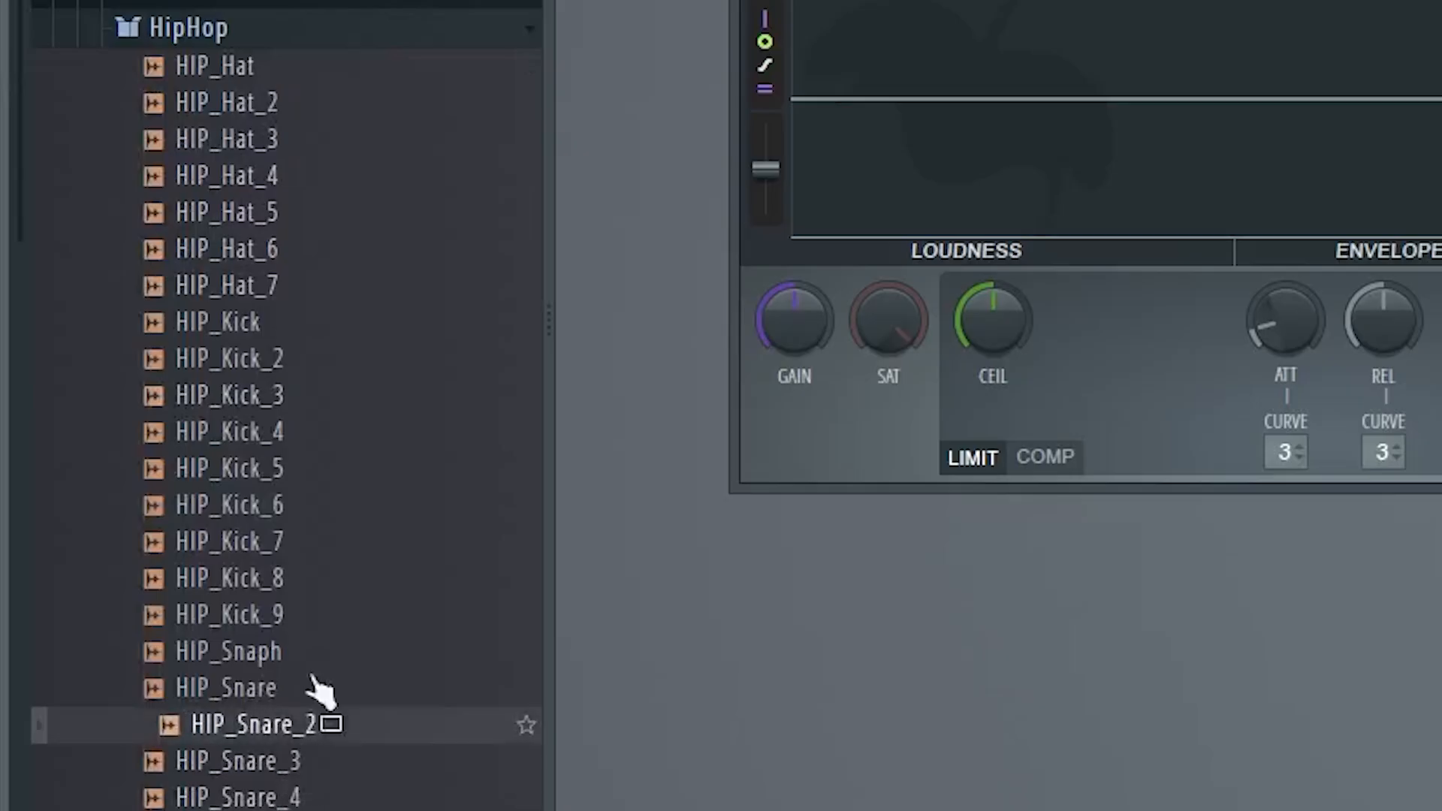
left_click(120, 325)
left_click(111, 308)
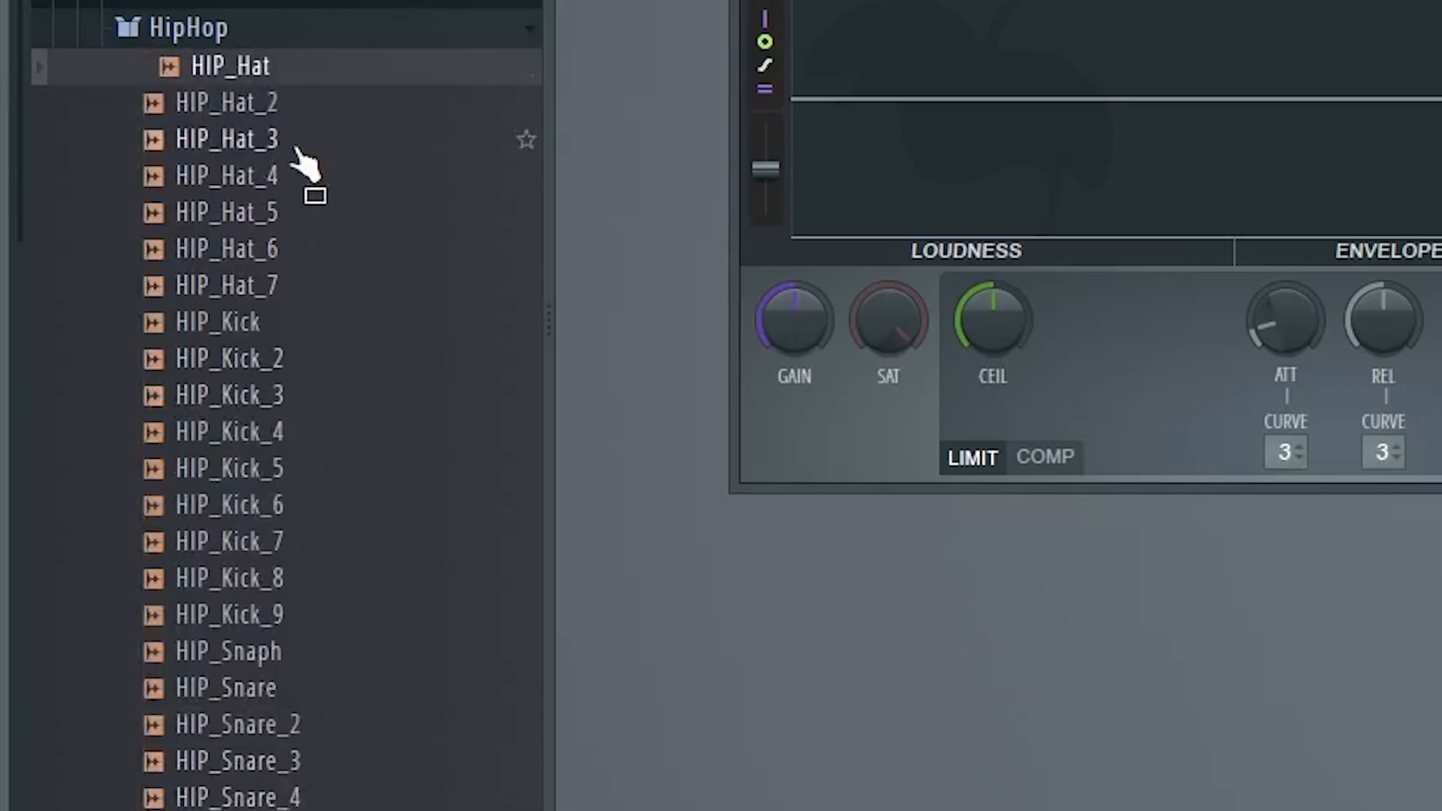
left_click(298, 149)
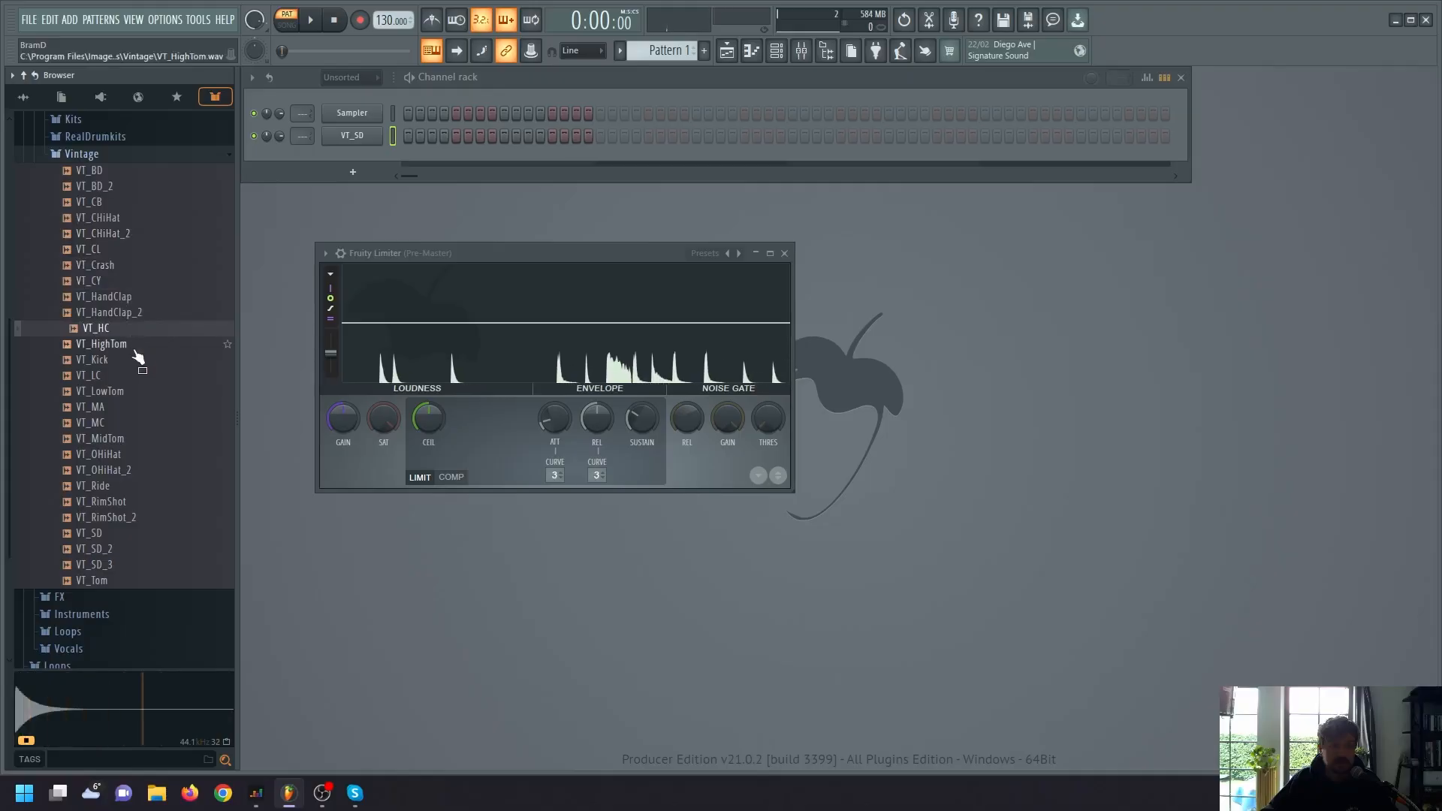
Step: Preview the Vintage tom, hi-hat and percussion samples and add VT_CB as a new channel
left_click(136, 344)
left_click(113, 233)
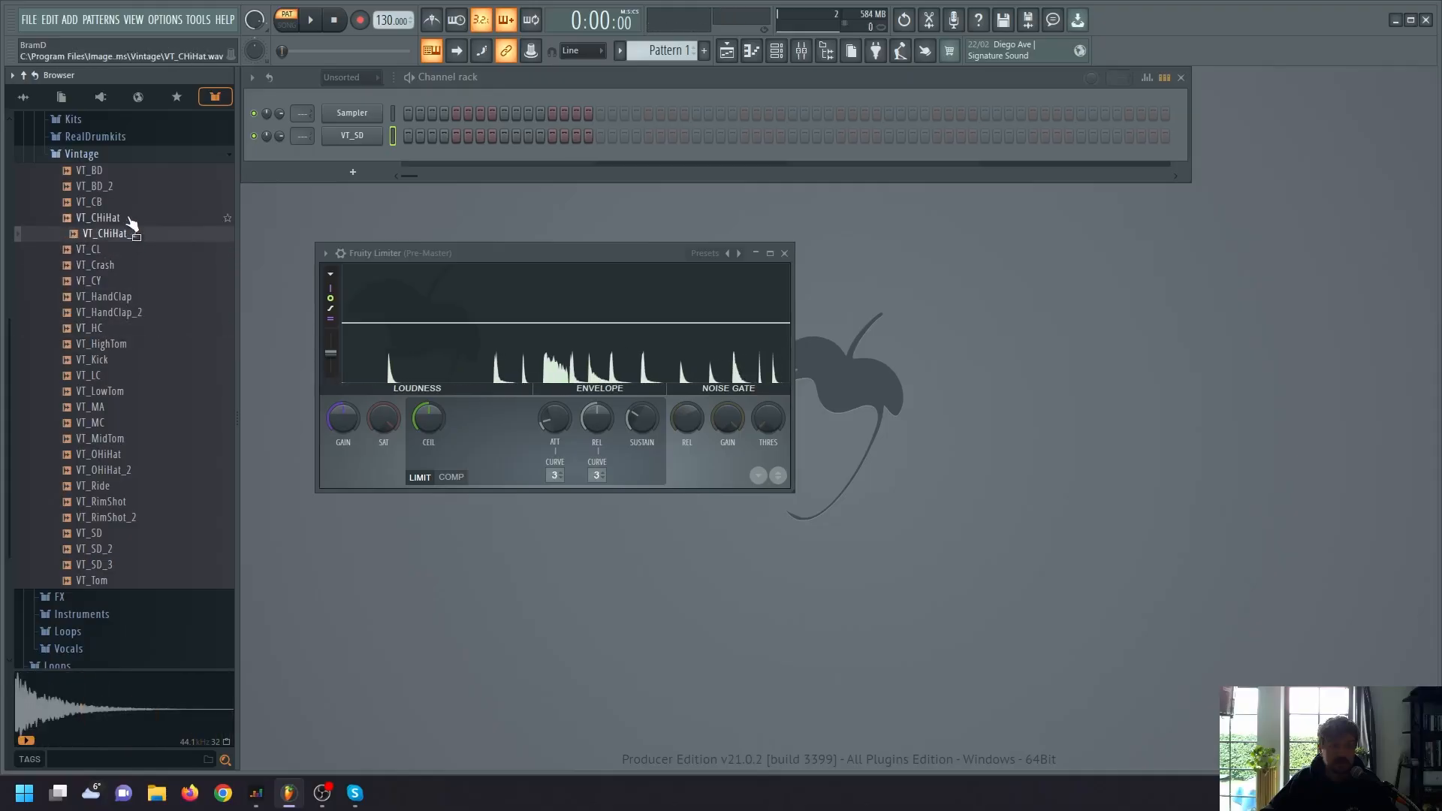
left_click(132, 201)
left_click_drag(132, 202, 360, 161)
Step: Add the VT_MC sample and the Basic 808 Kick from the Dance folder as new channels
left_click(118, 423)
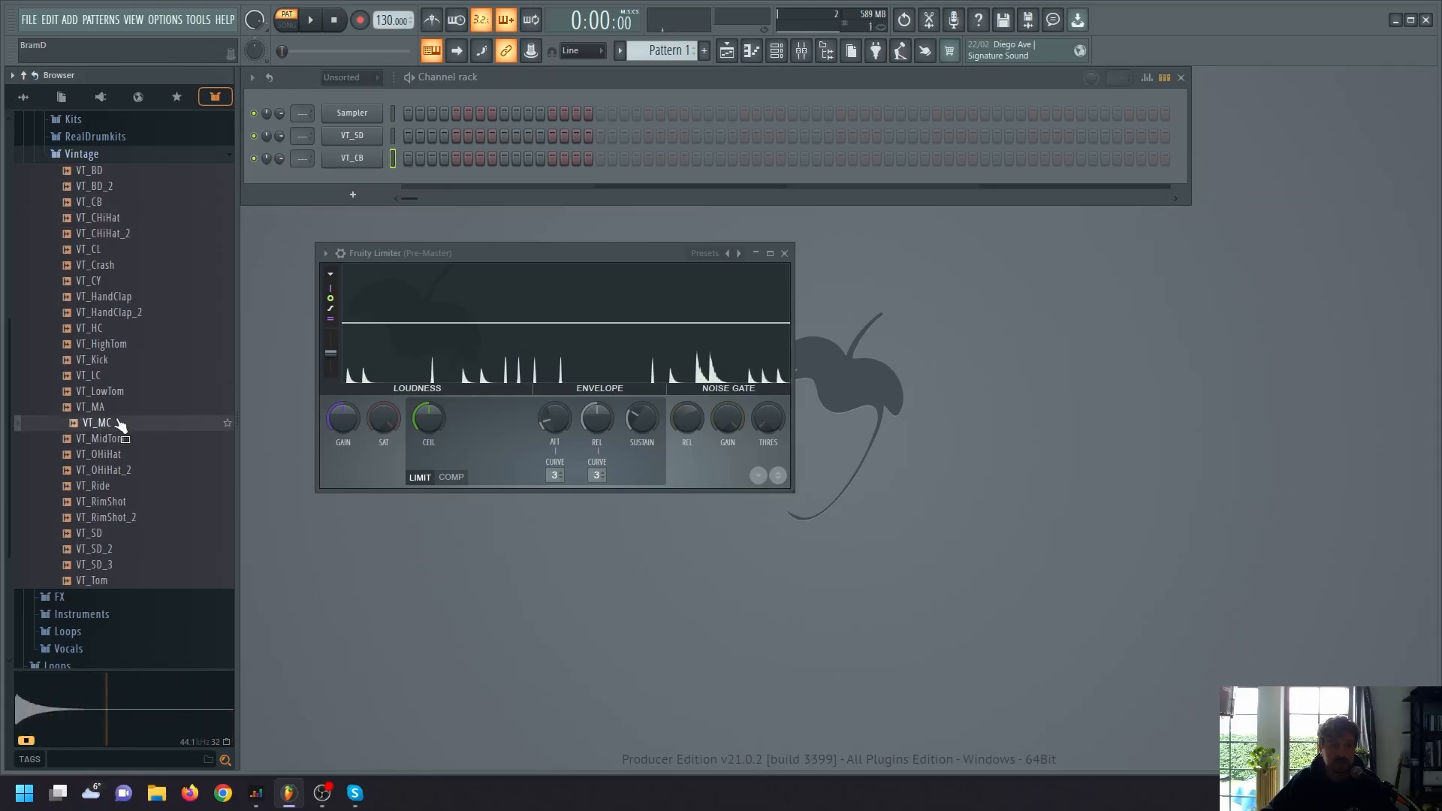
left_click_drag(118, 423, 334, 188)
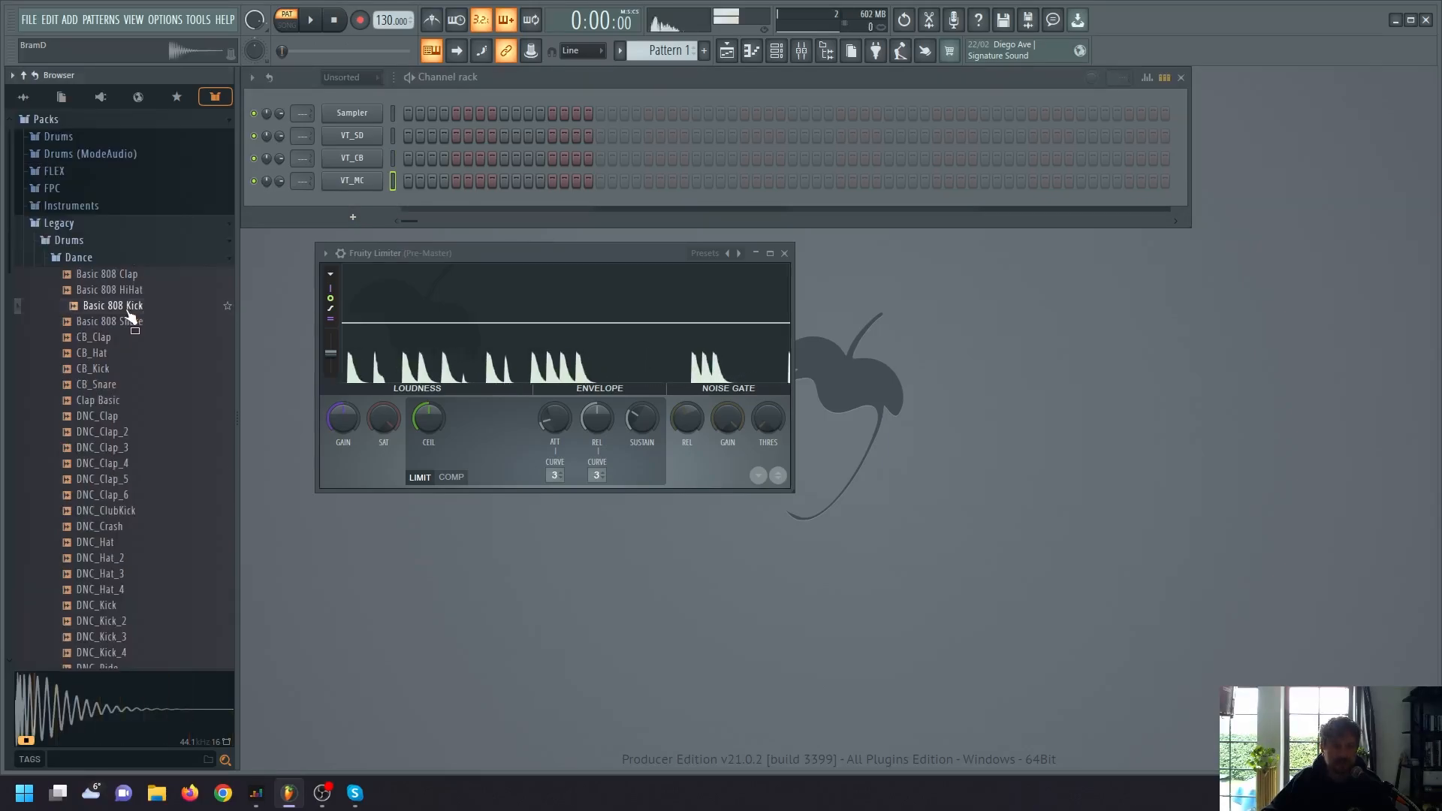
left_click_drag(129, 308, 347, 206)
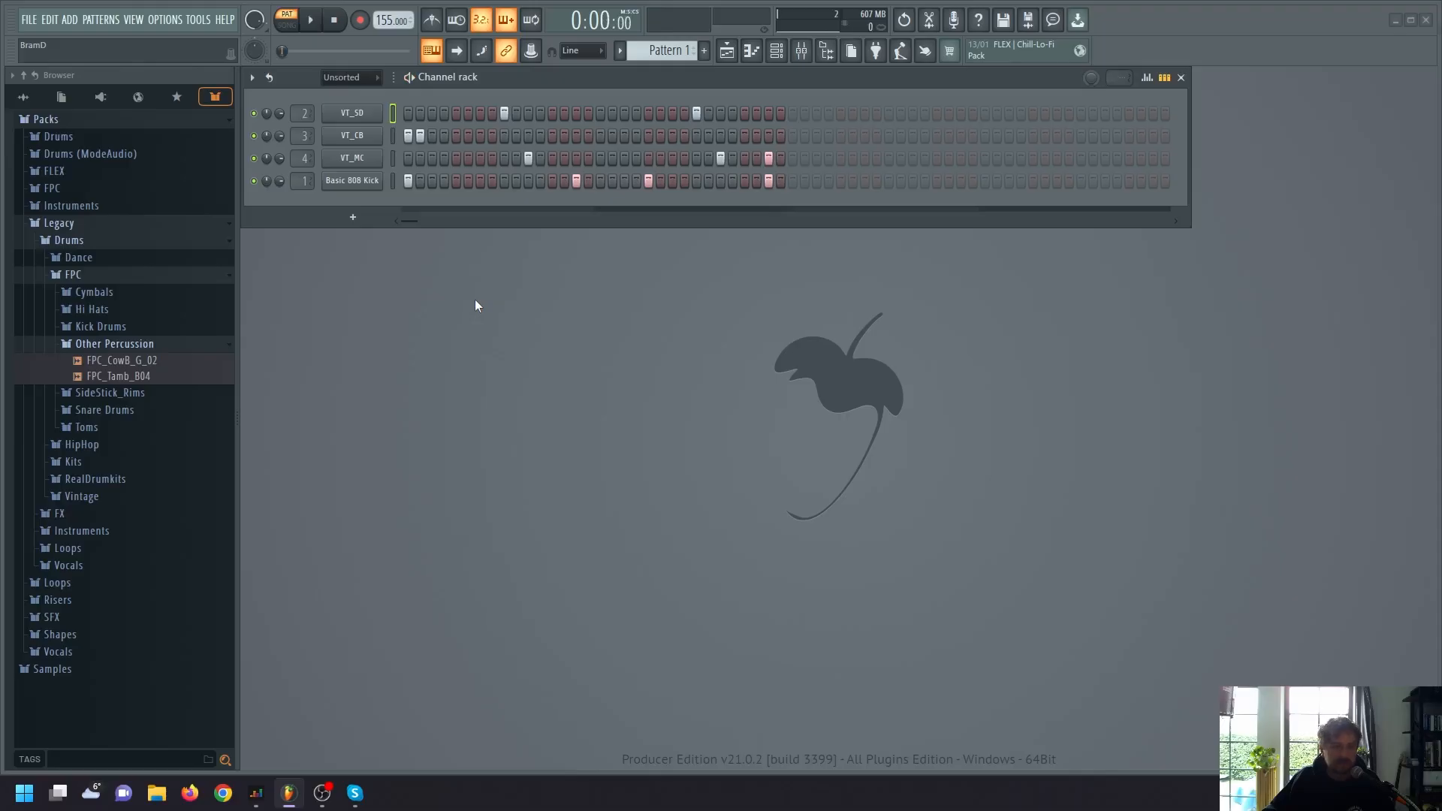
Step: Play back the drum pattern and add the closed hi-hat sample FPC_CIHH_GSab_001 as a new channel
key("space")
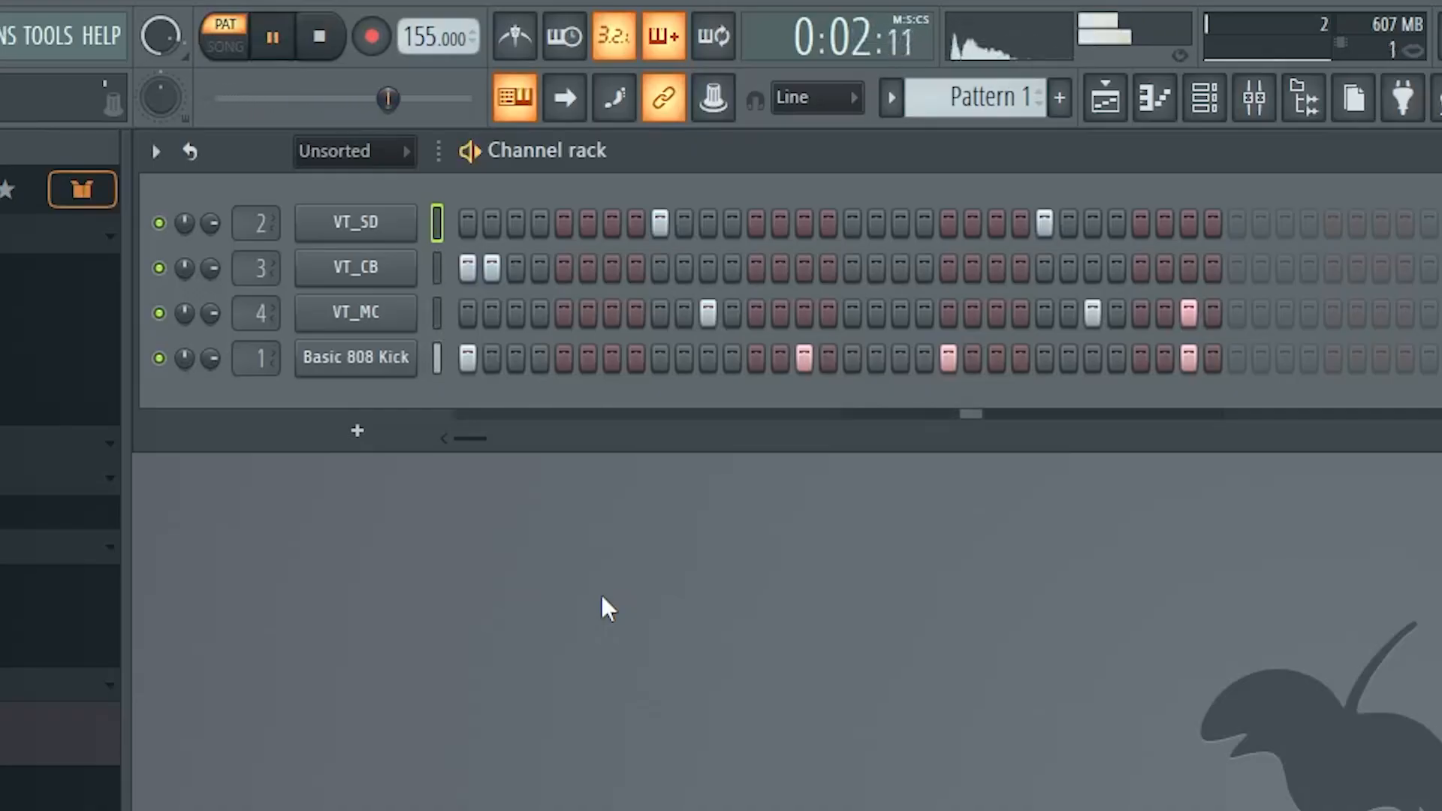
key("space")
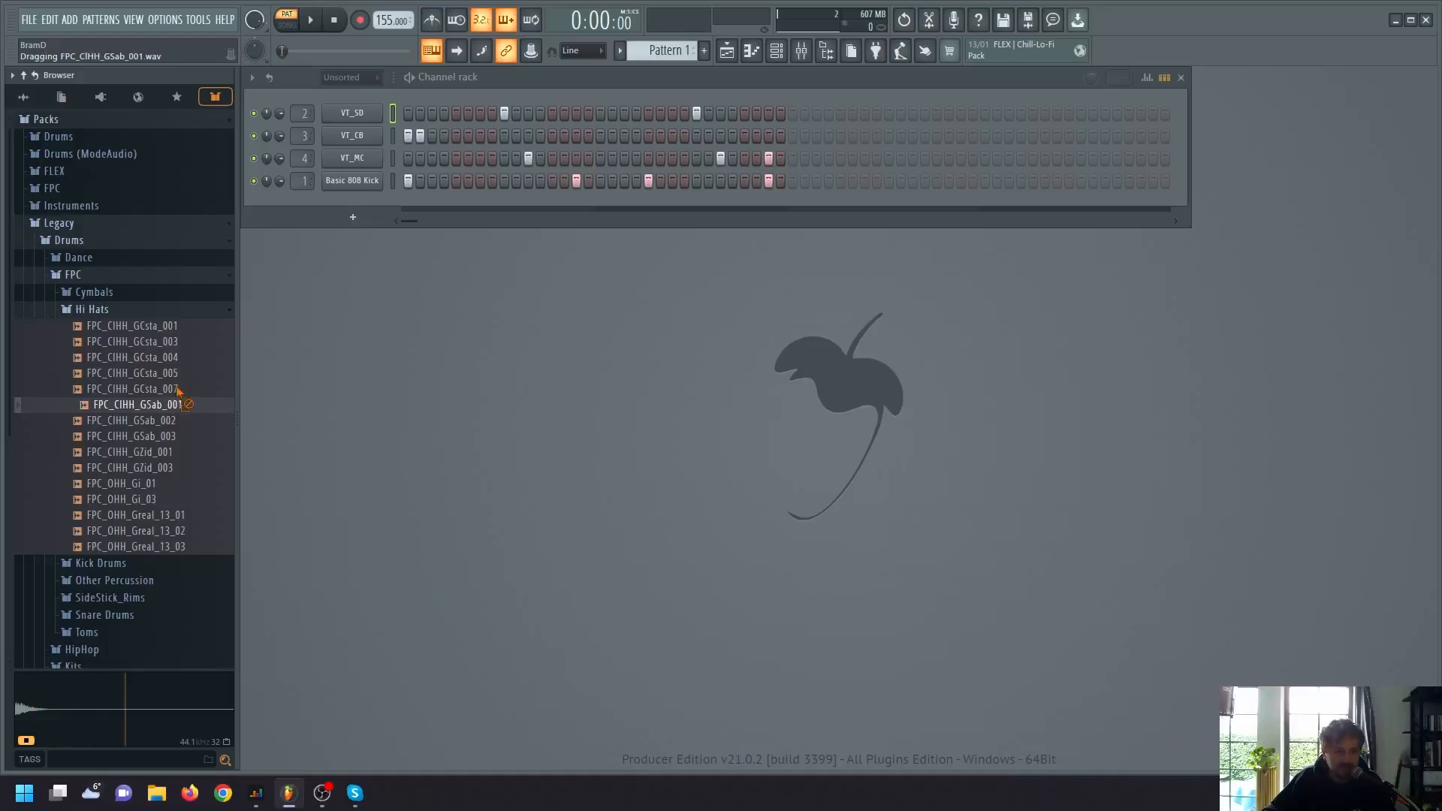
left_click_drag(138, 404, 363, 216)
key("space")
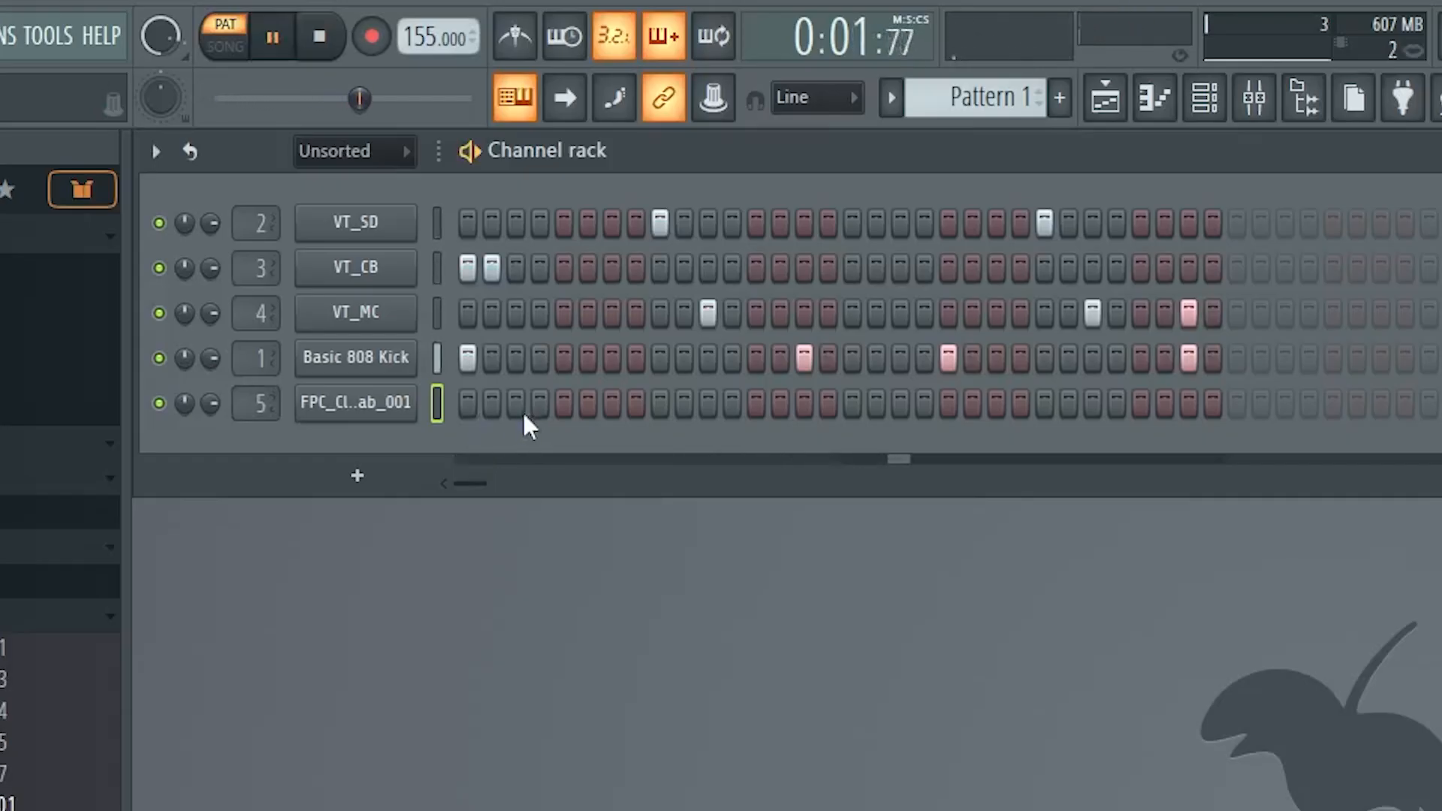
Step: Program closed hi-hat hits on steps 3, 7, 23 and 27 of Pattern 1
left_click(521, 410)
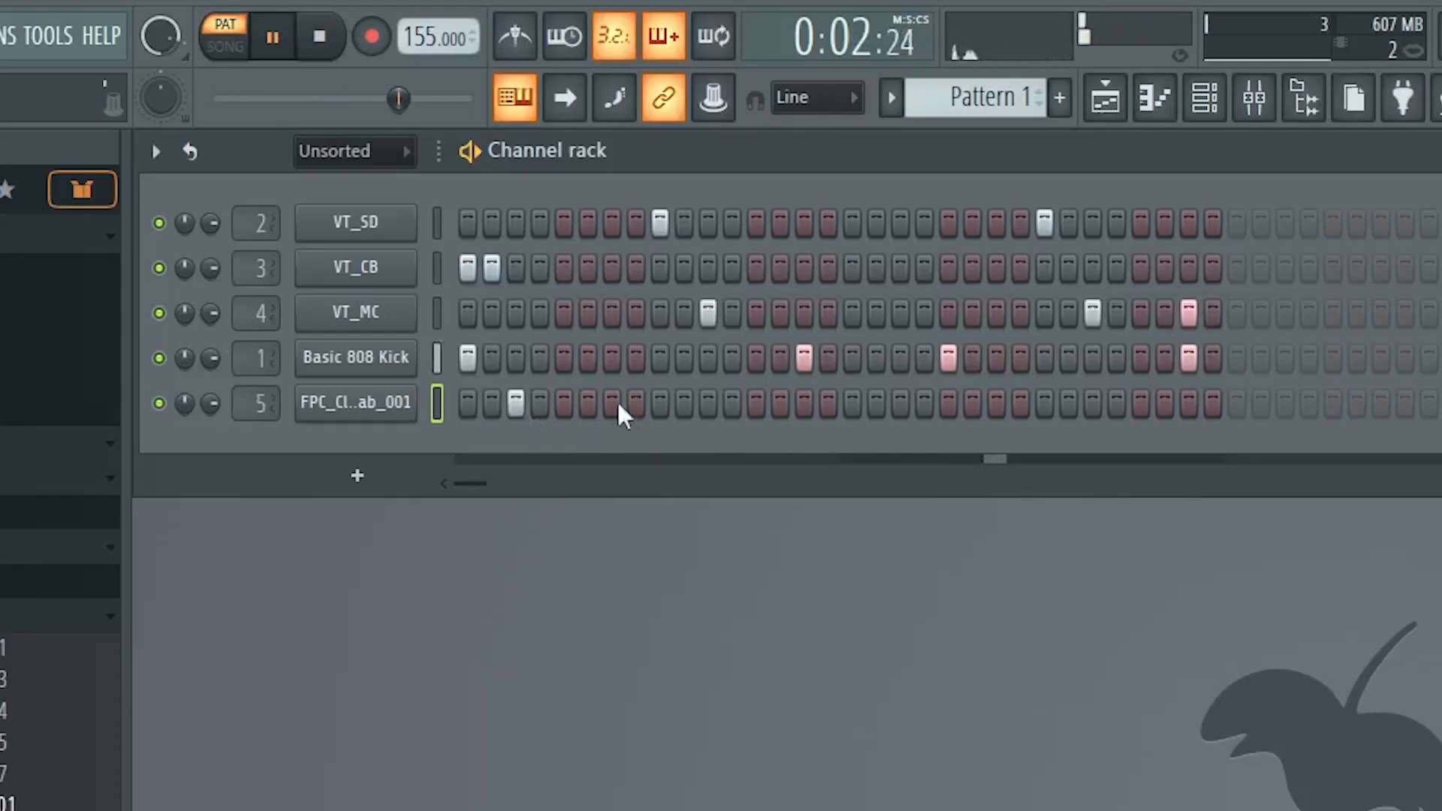
left_click(614, 406)
left_click(996, 406)
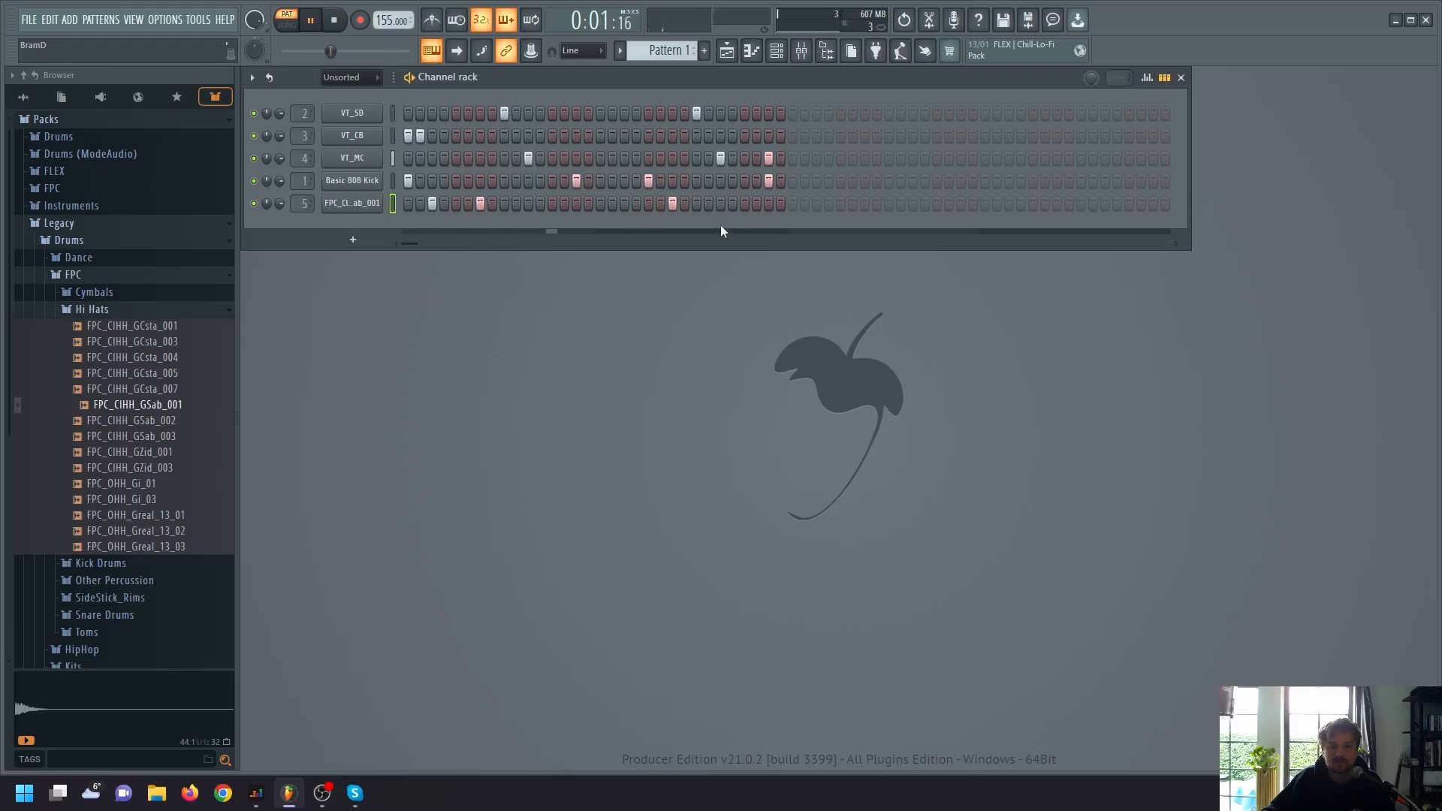
left_click(720, 204)
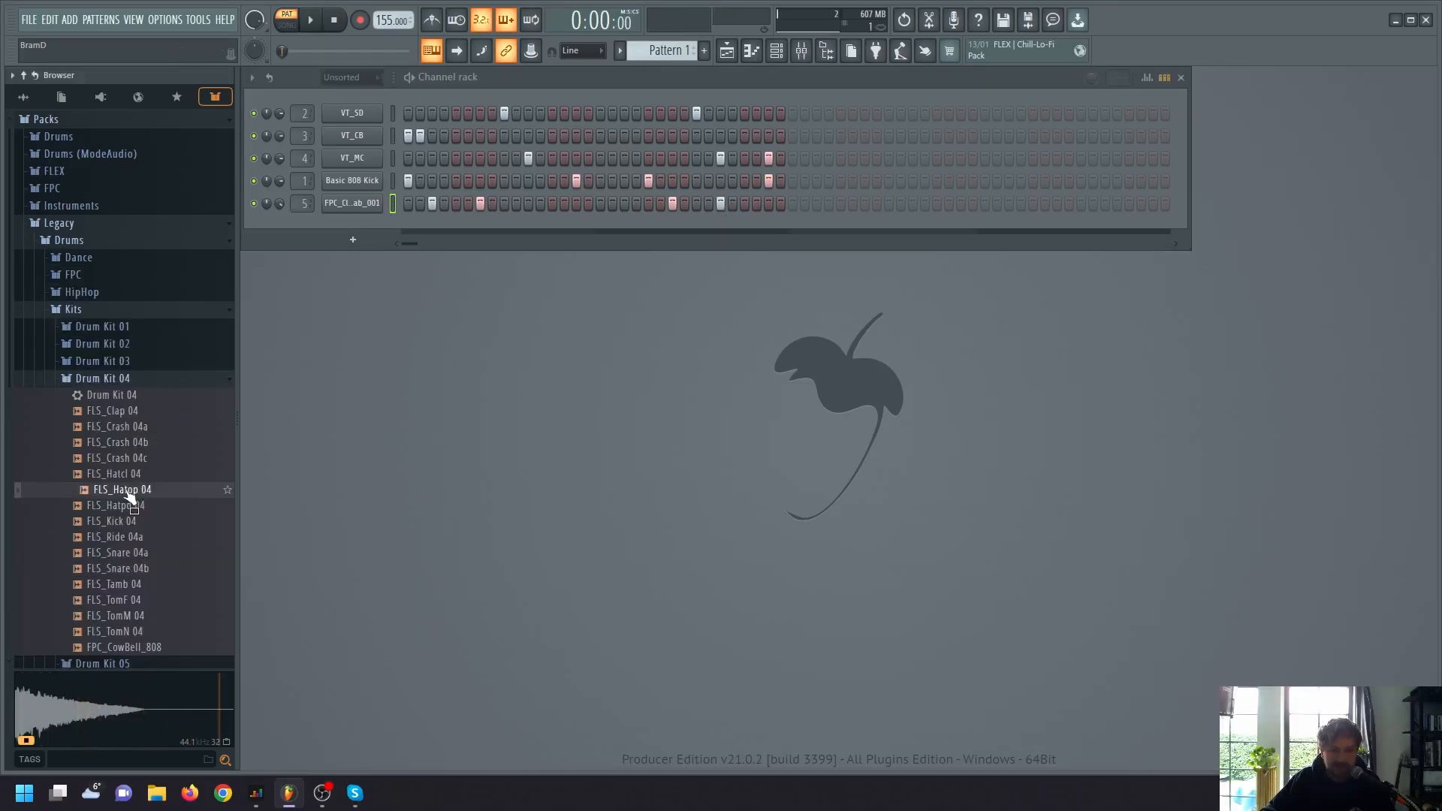
Step: Add the open hat FLS_Hatop 04 from Drum Kit 04 as a channel with hits on steps 1 and 31, and play the pattern
left_click_drag(127, 497, 356, 219)
key("space")
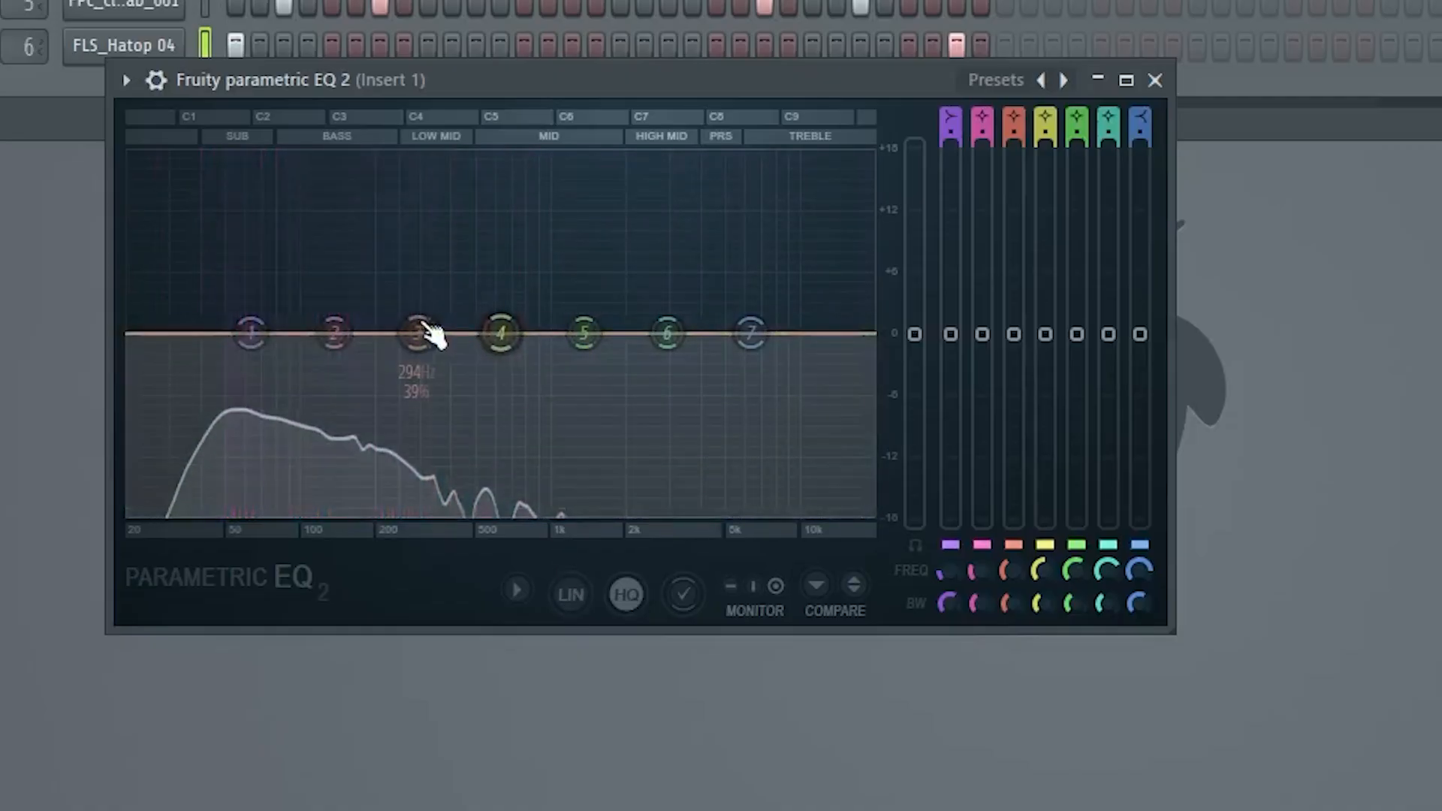
Step: Shape the kick's Fruity parametric EQ 2 on Insert 1 with a slight low-frequency cut on band 3 and a higher-frequency boost on band 4
left_click_drag(418, 332, 371, 347)
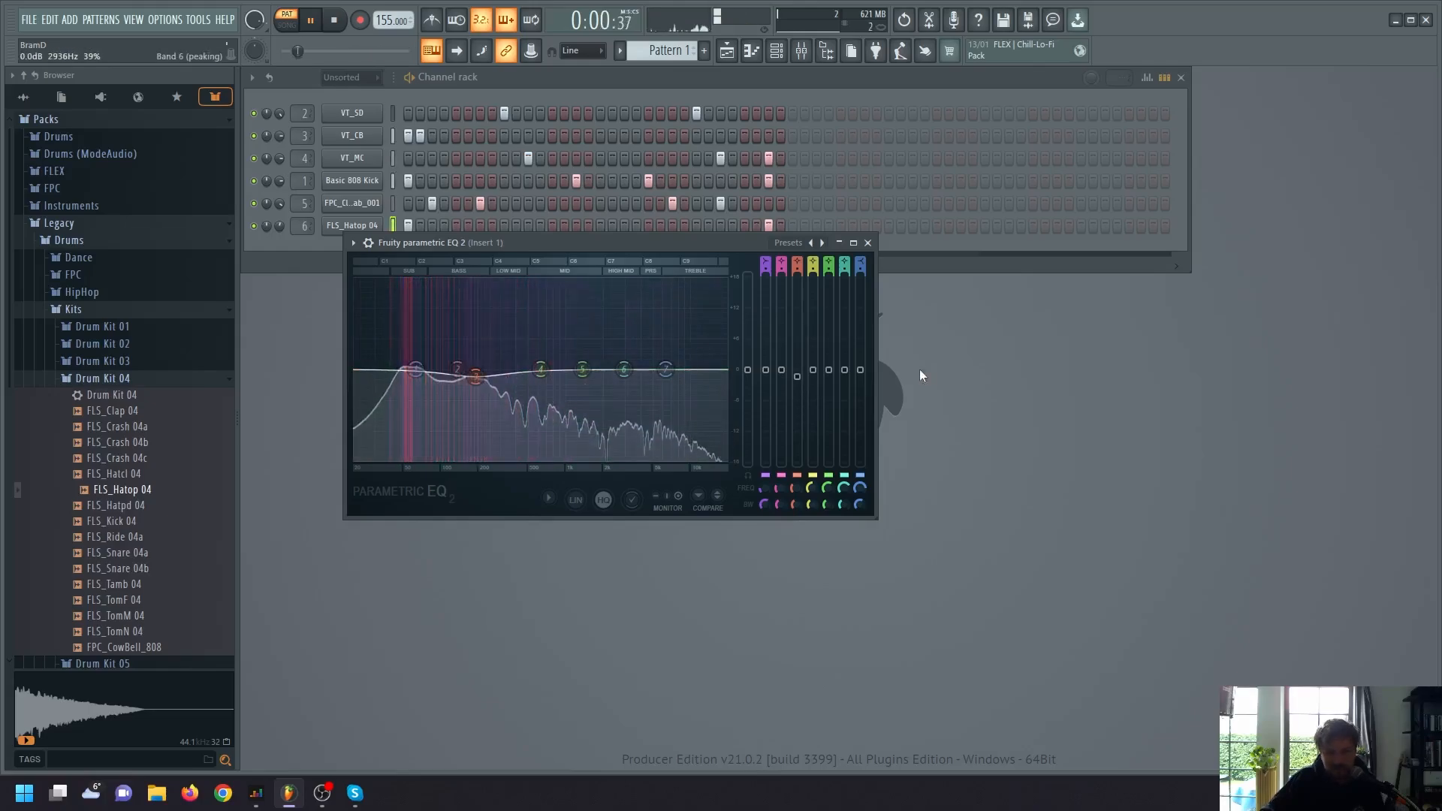
left_click_drag(541, 369, 665, 356)
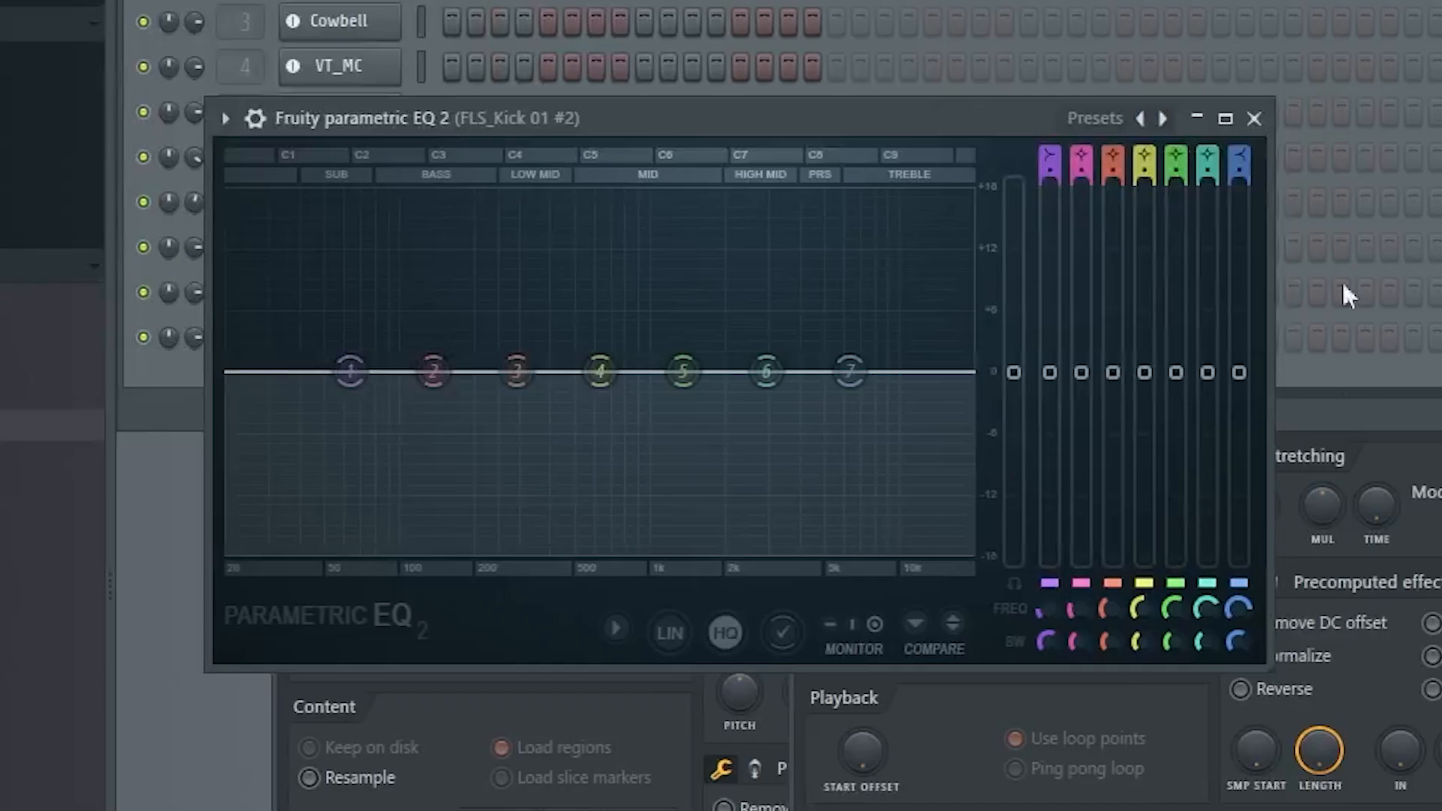
Step: Make band 1 of the FLS_Kick 01 #2 EQ a high pass at about 100 Hz and raise the EQ's main level by about 10 dB
left_click(1050, 162)
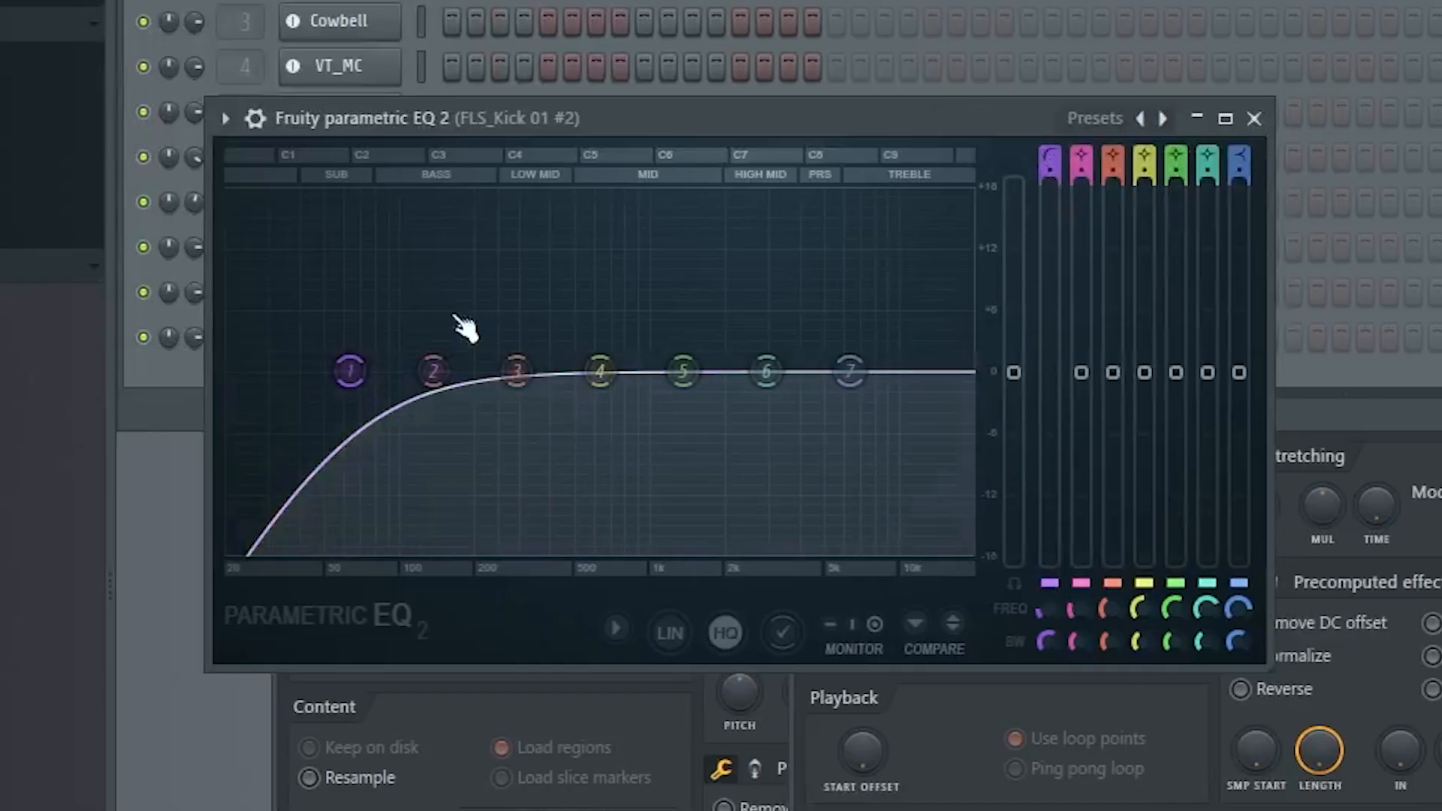
left_click_drag(350, 371, 402, 371)
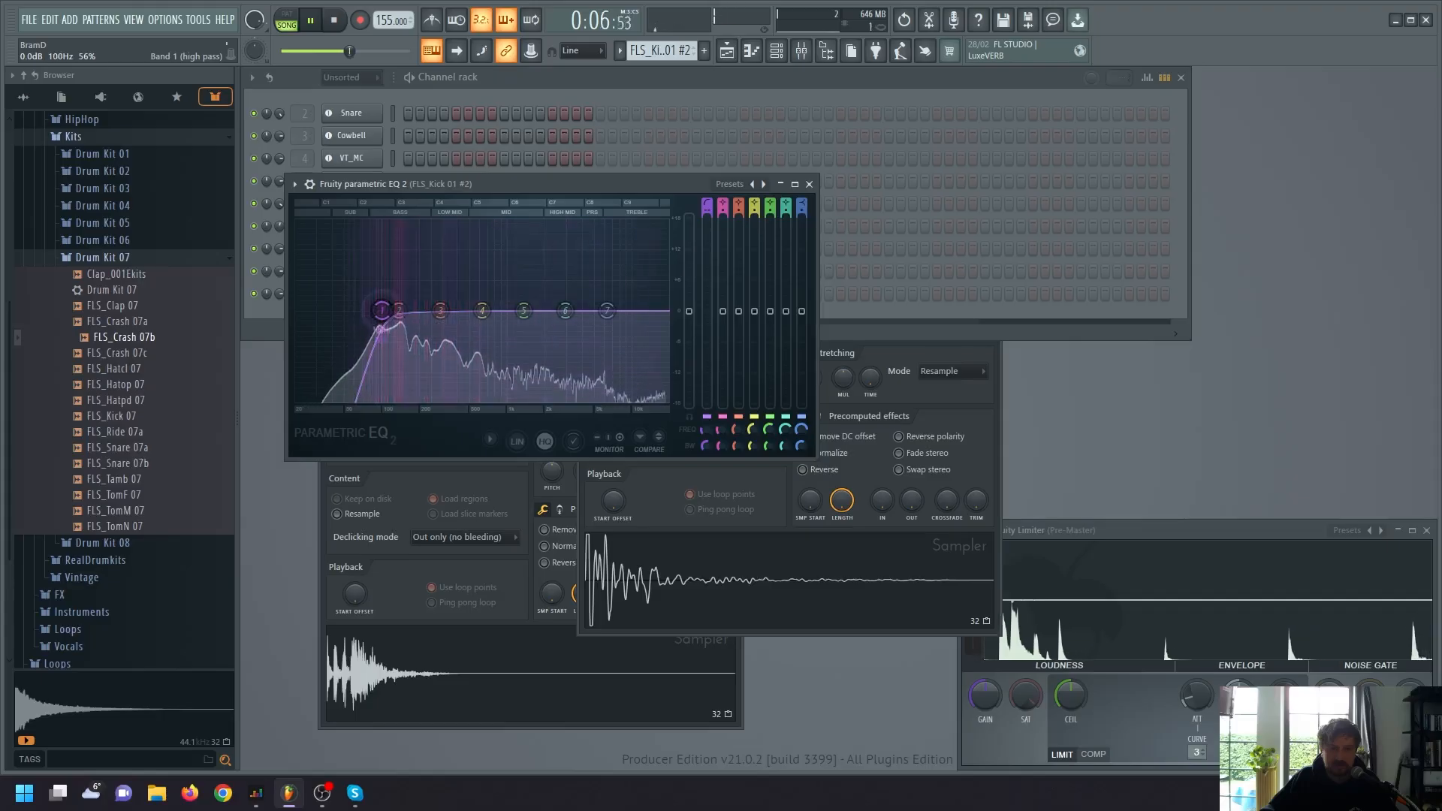
key("space")
left_click_drag(689, 311, 689, 260)
key("space")
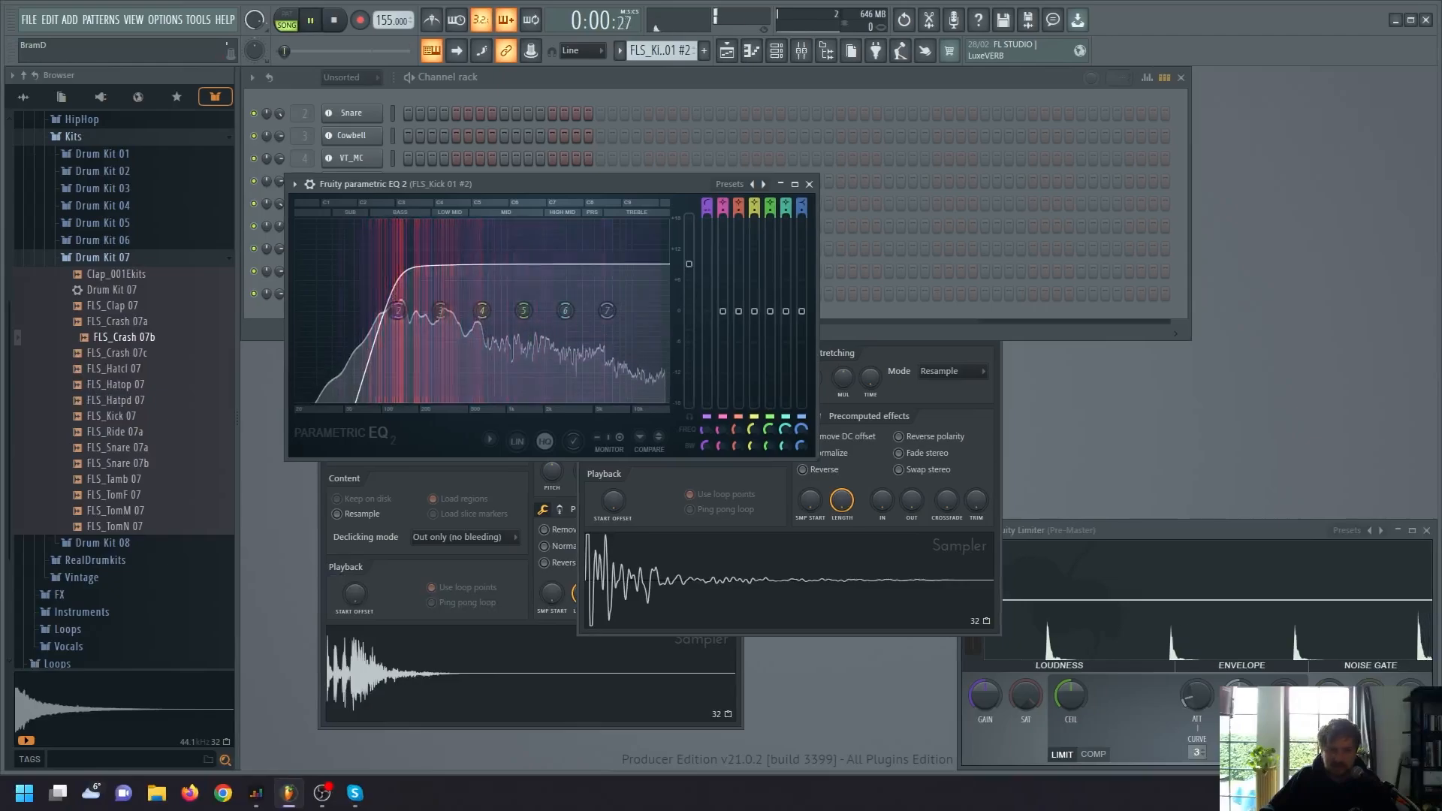
key("space")
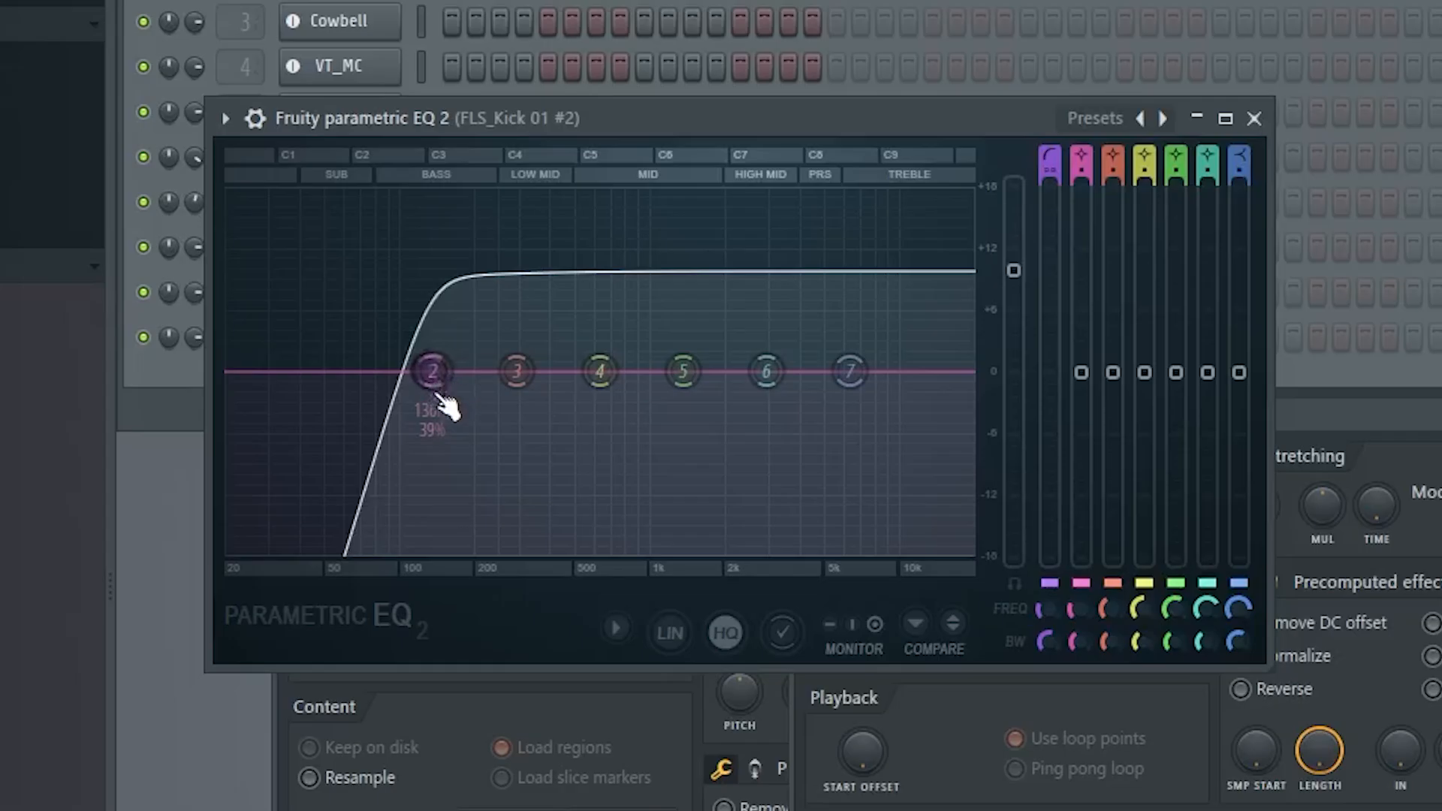
Step: Refine the FLS_Kick 01 #2 EQ curve with low cuts on bands 2 and 4, a band 7 low pass around 13.5 kHz and a band 5 boost
left_click_drag(441, 376, 428, 416)
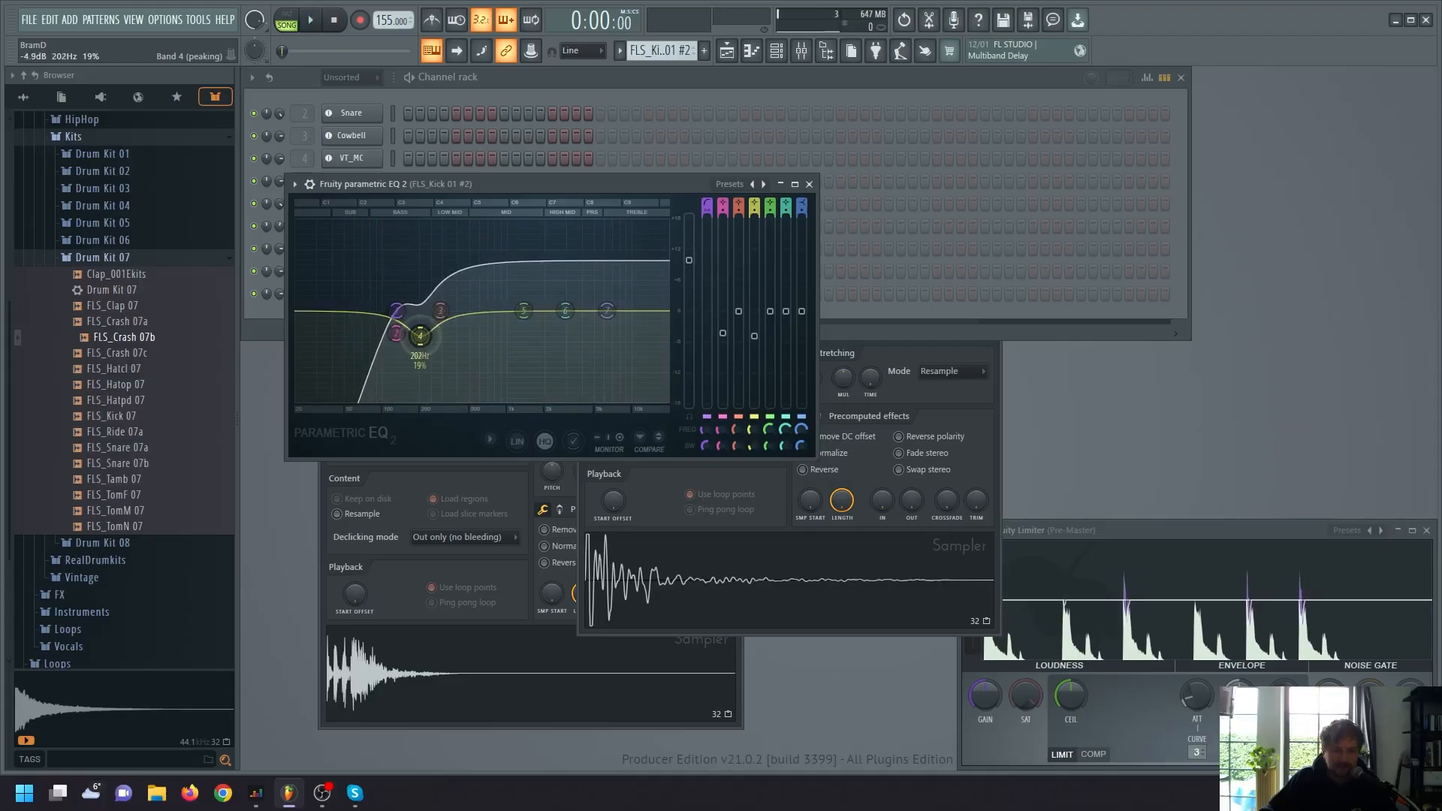
left_click_drag(419, 341, 413, 353)
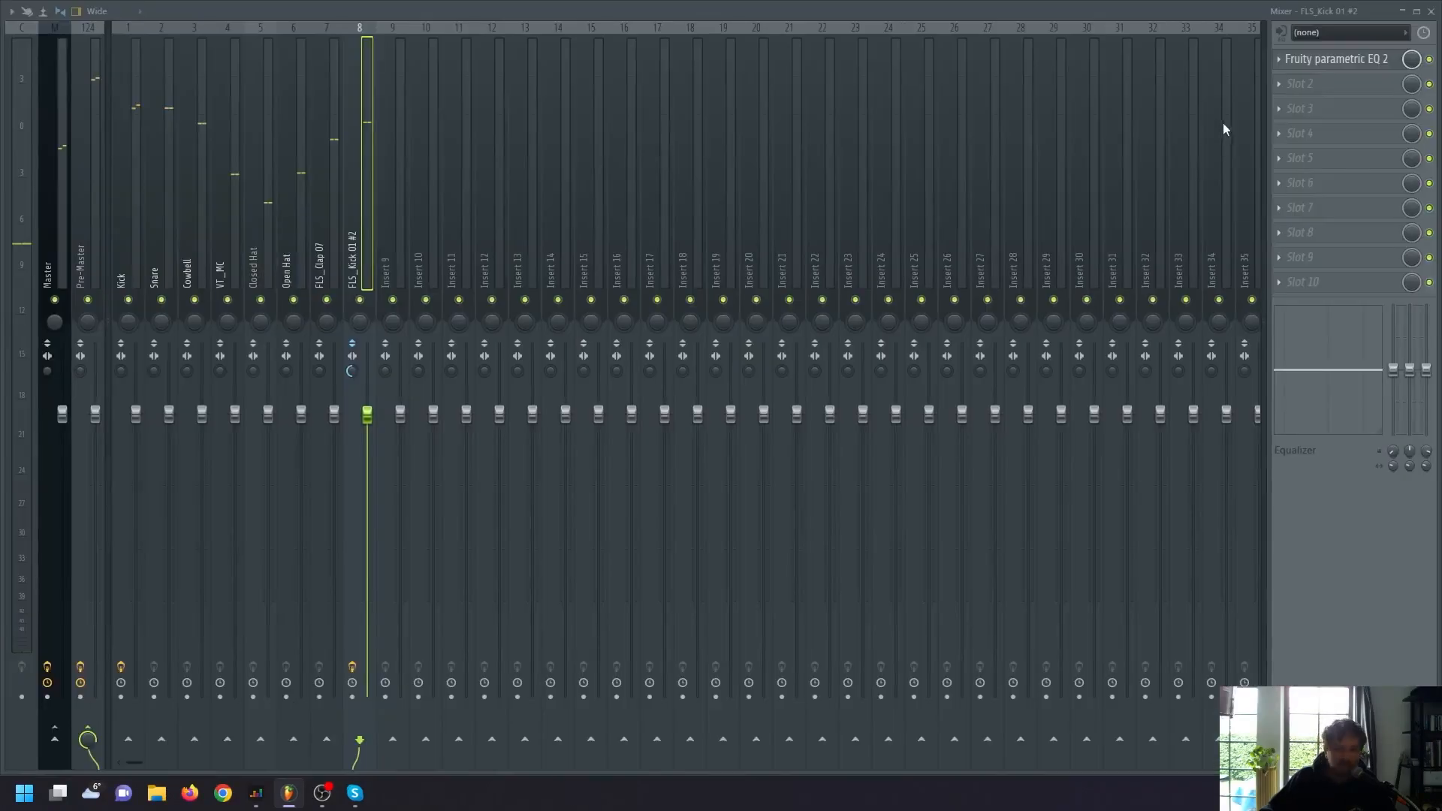
left_click(1341, 60)
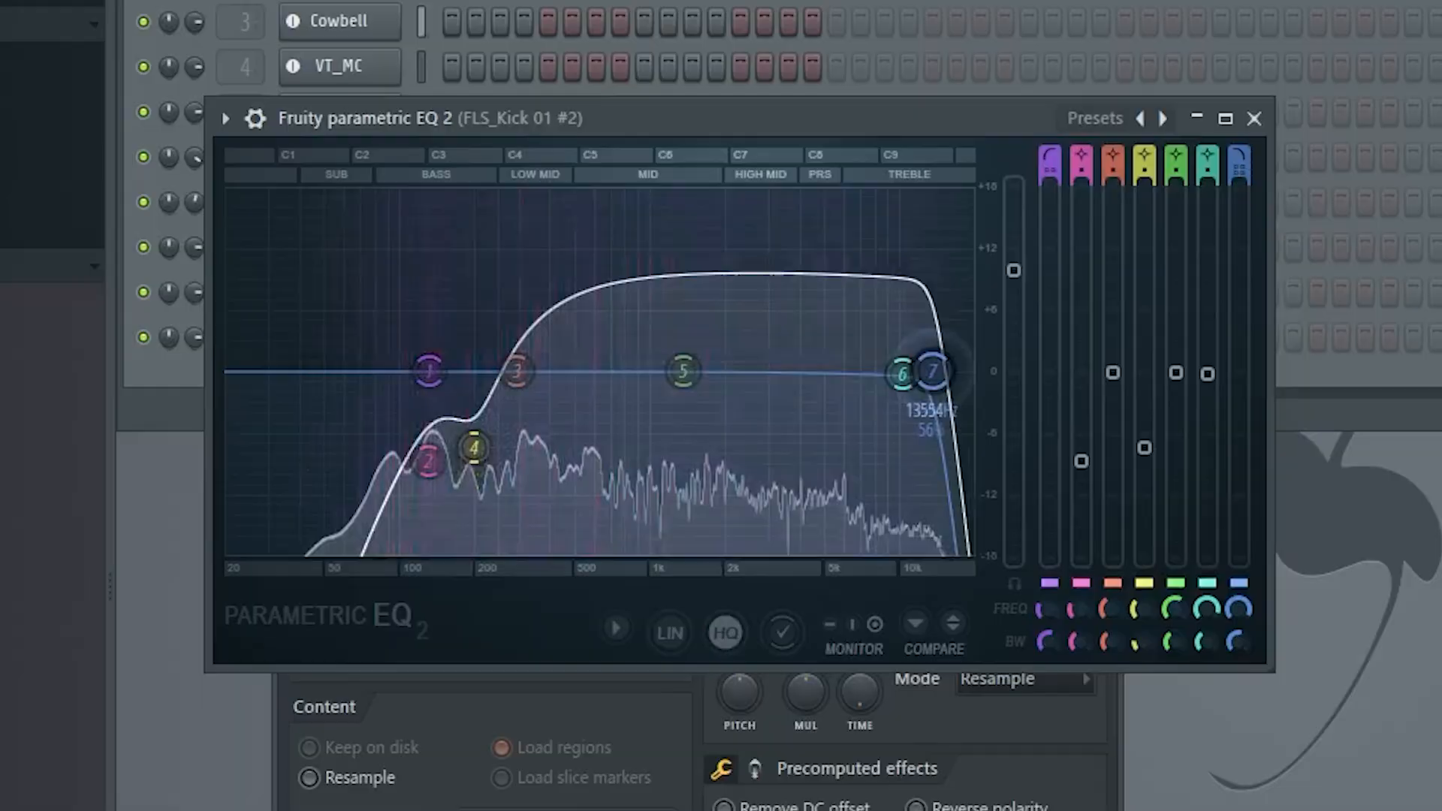
left_click_drag(683, 371, 786, 333)
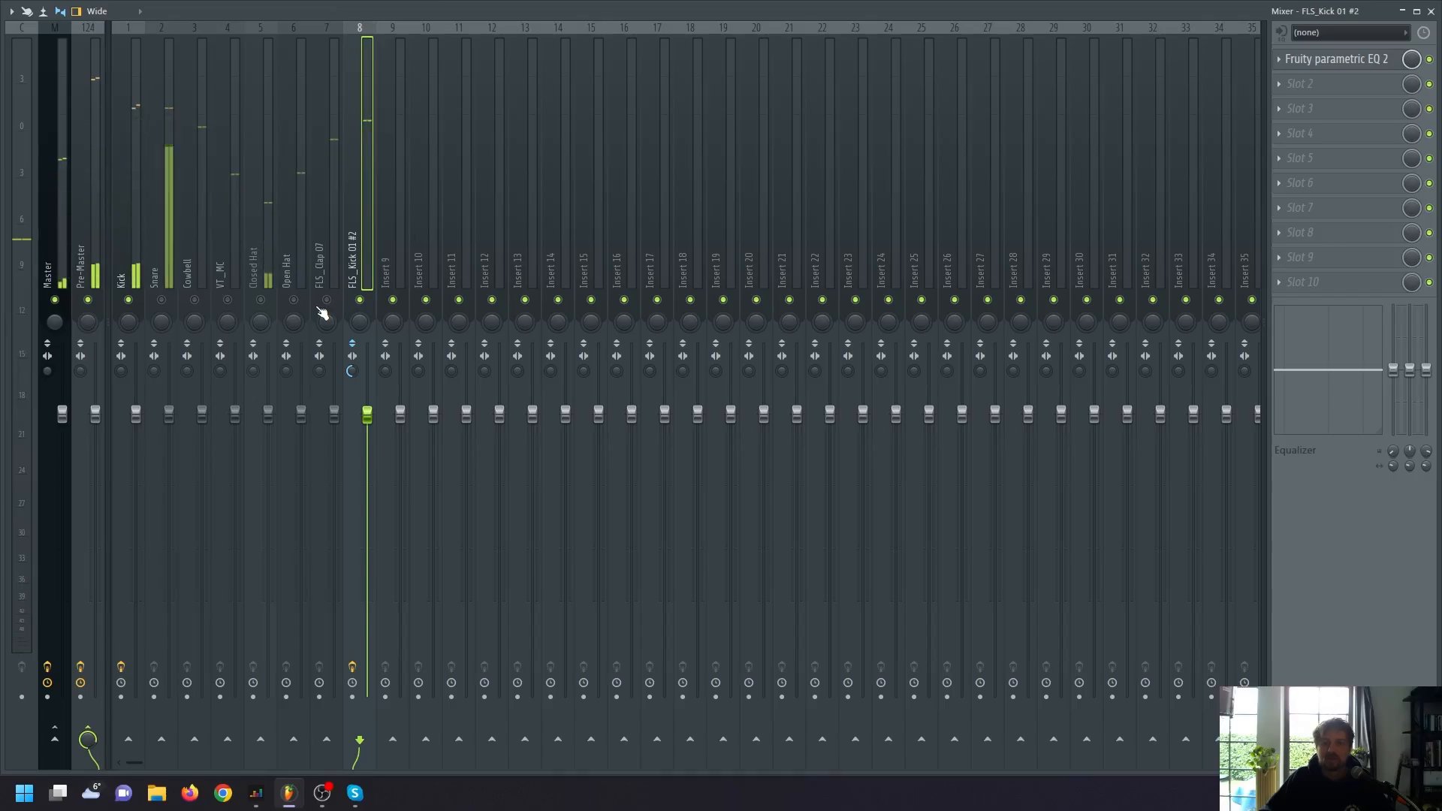
Step: Load Fruity Stereo Enhancer into slot 2 of the FLS_Kick 01 #2 track and lower that track's volume
left_click(1299, 83)
mouse_move(1216, 408)
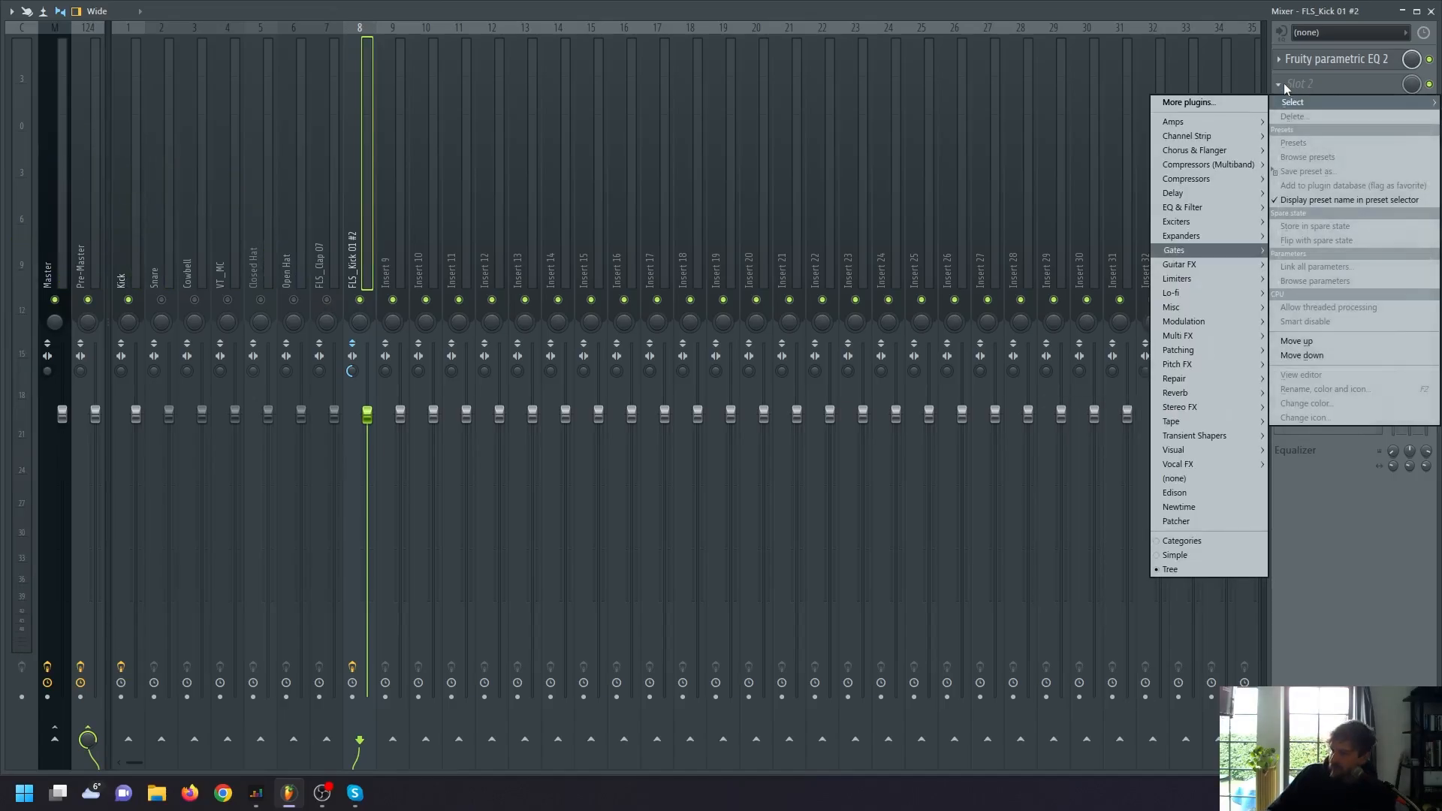
left_click(1096, 521)
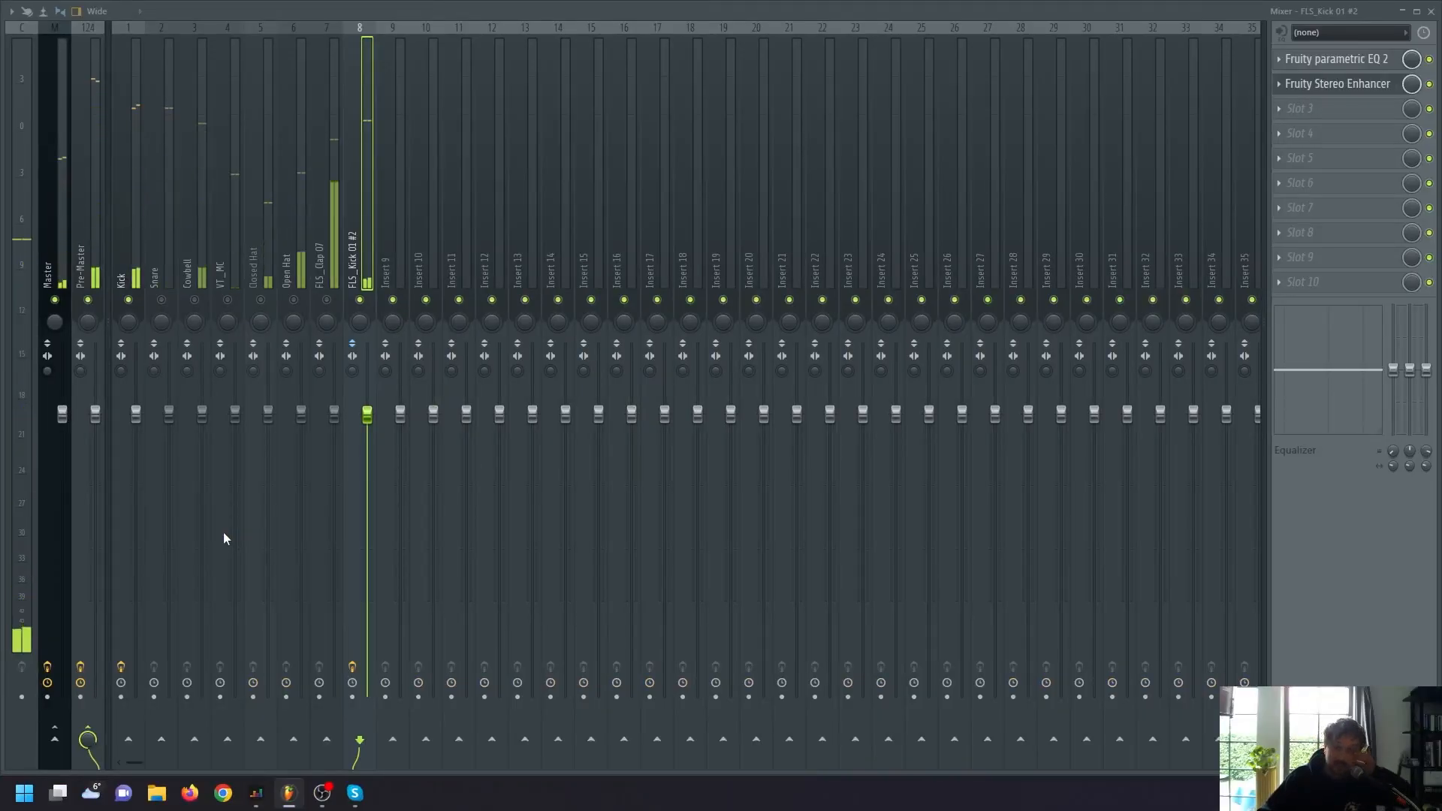
left_click_drag(367, 414, 367, 475)
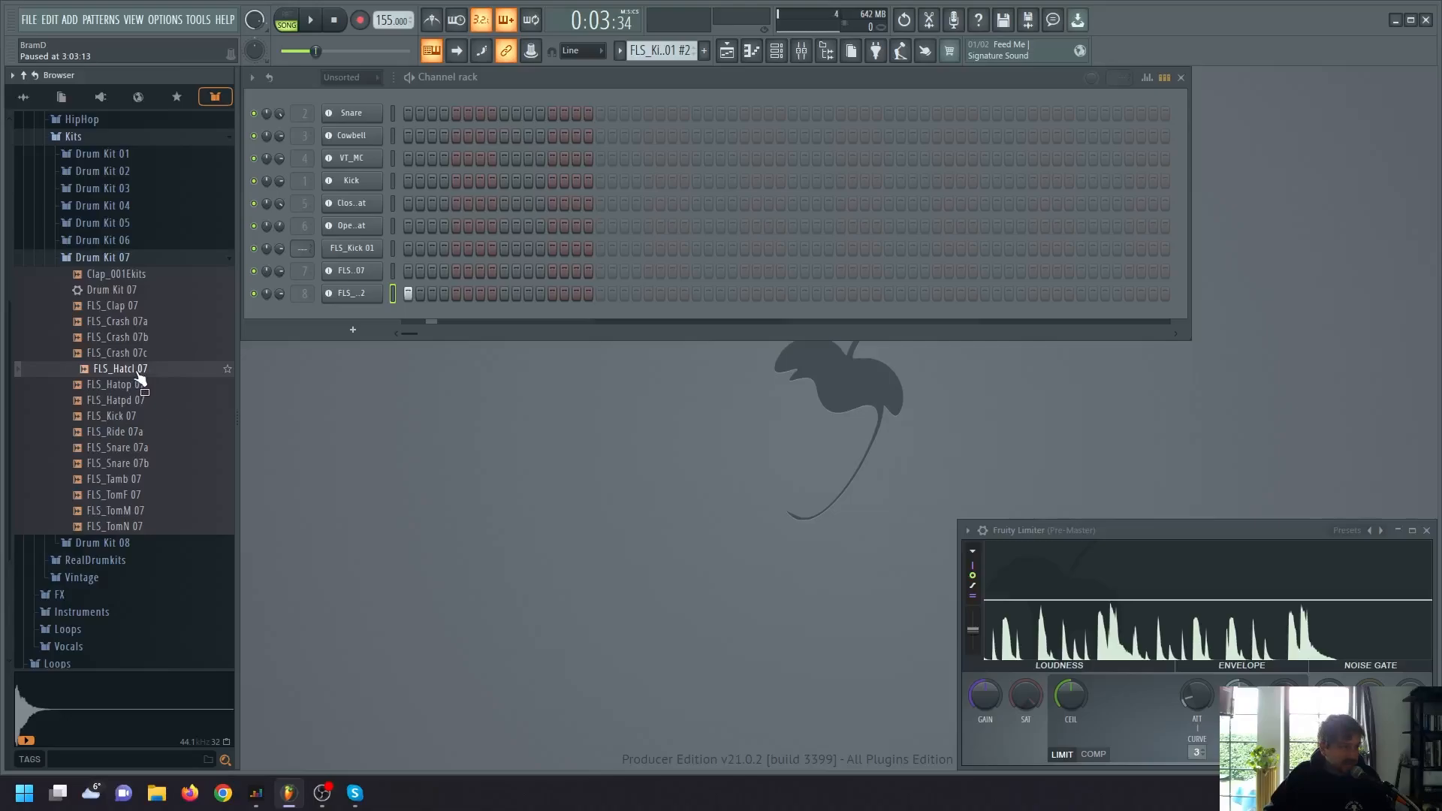
Step: Add the FLS_Hatcl 07 sample from Drum Kit 07 to the playlist as an instrument track
left_click_drag(138, 373, 80, 438)
key("F5")
left_click_drag(157, 407, 156, 409)
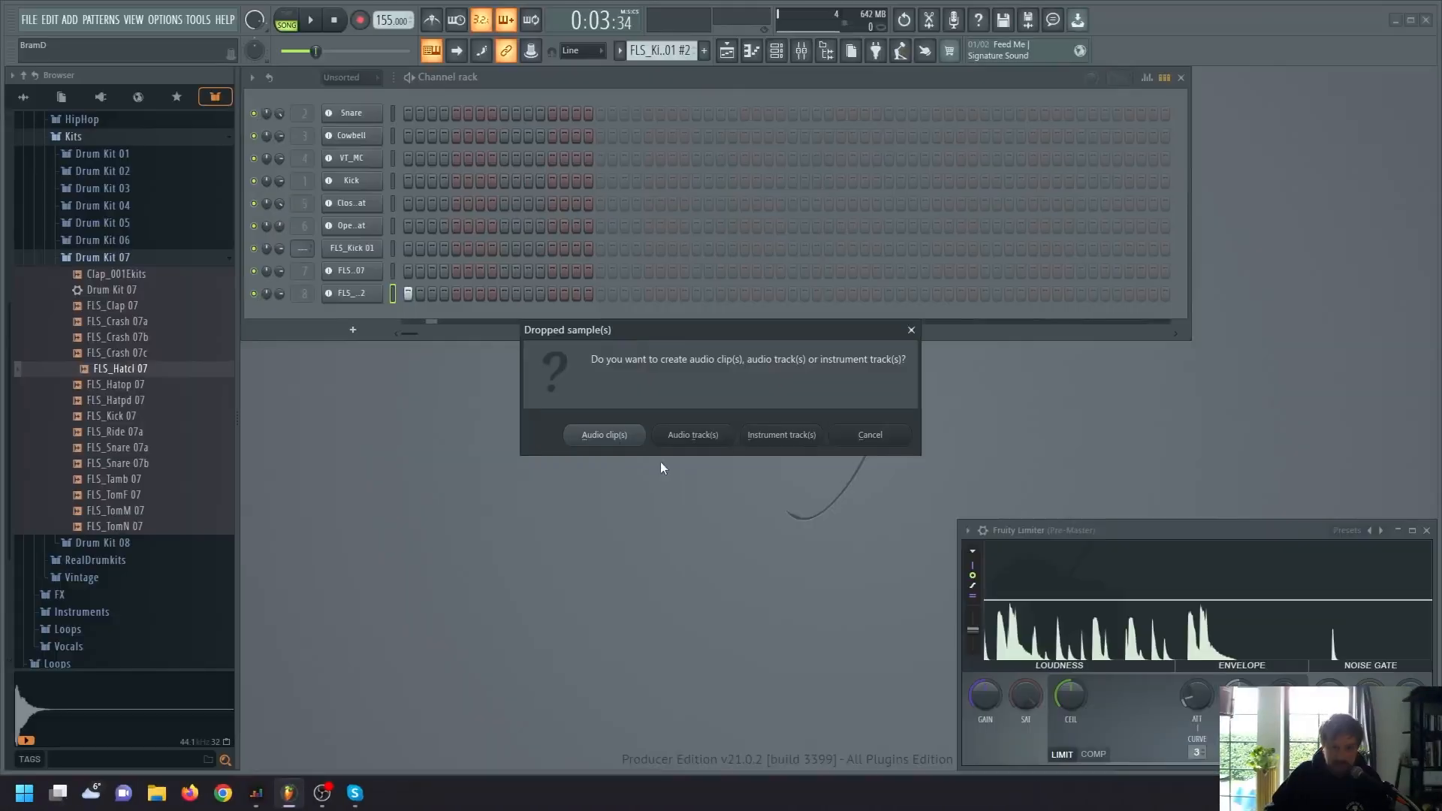
left_click(691, 441)
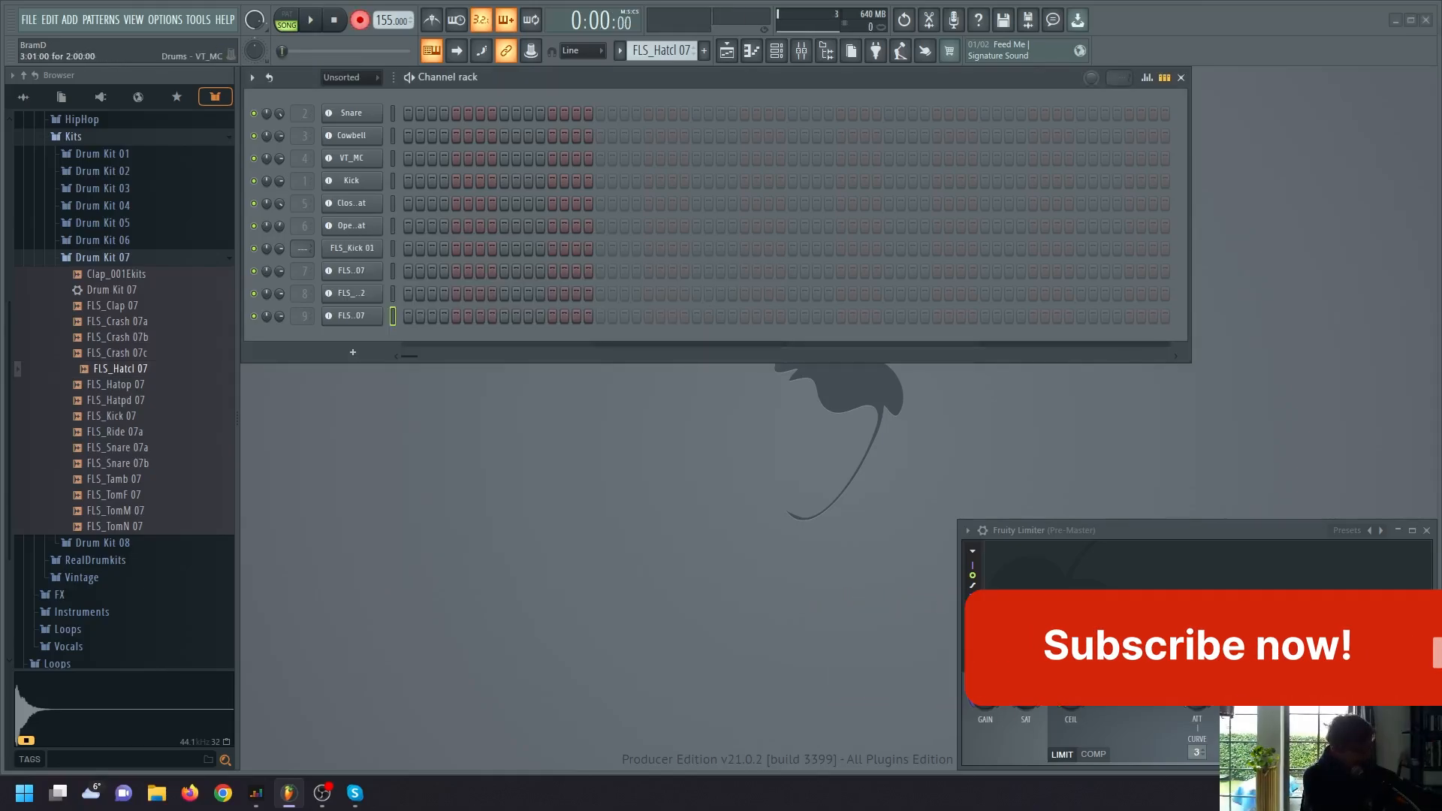
Step: Record a closed-hat pattern on C5 with FLS_Hatcl 07 and align its notes to the grid by quantizing
key("space")
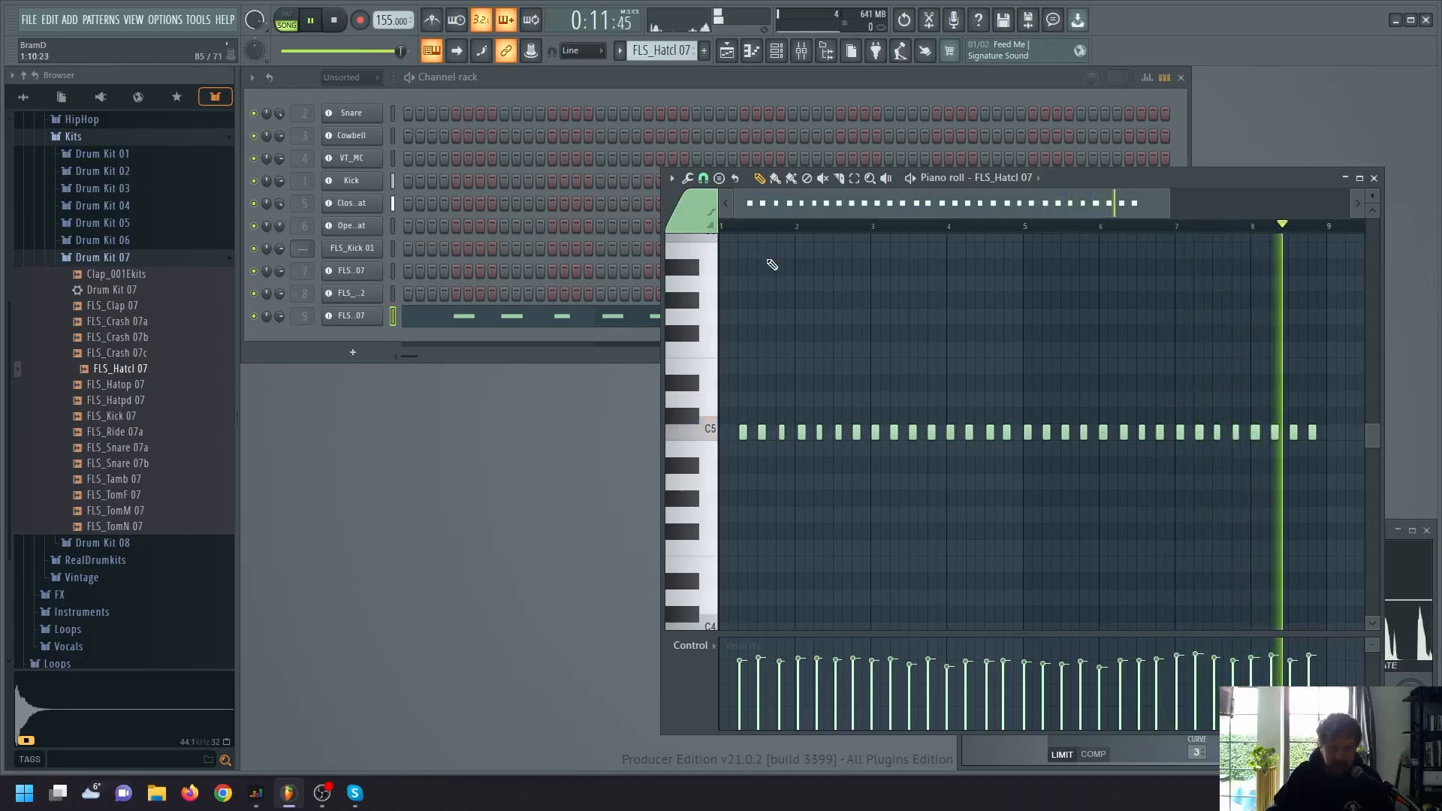
key("alt+q")
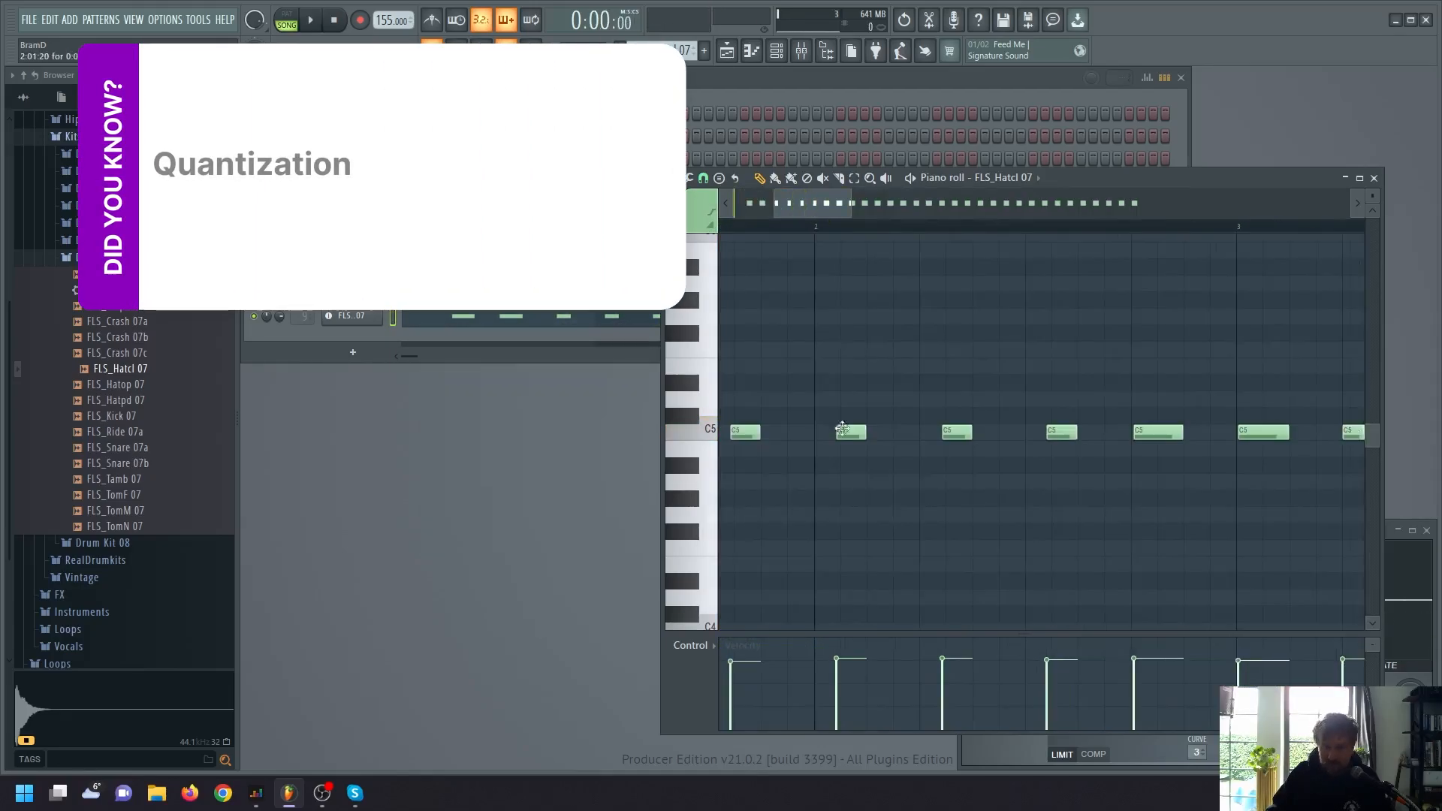
left_click_drag(842, 429, 821, 430)
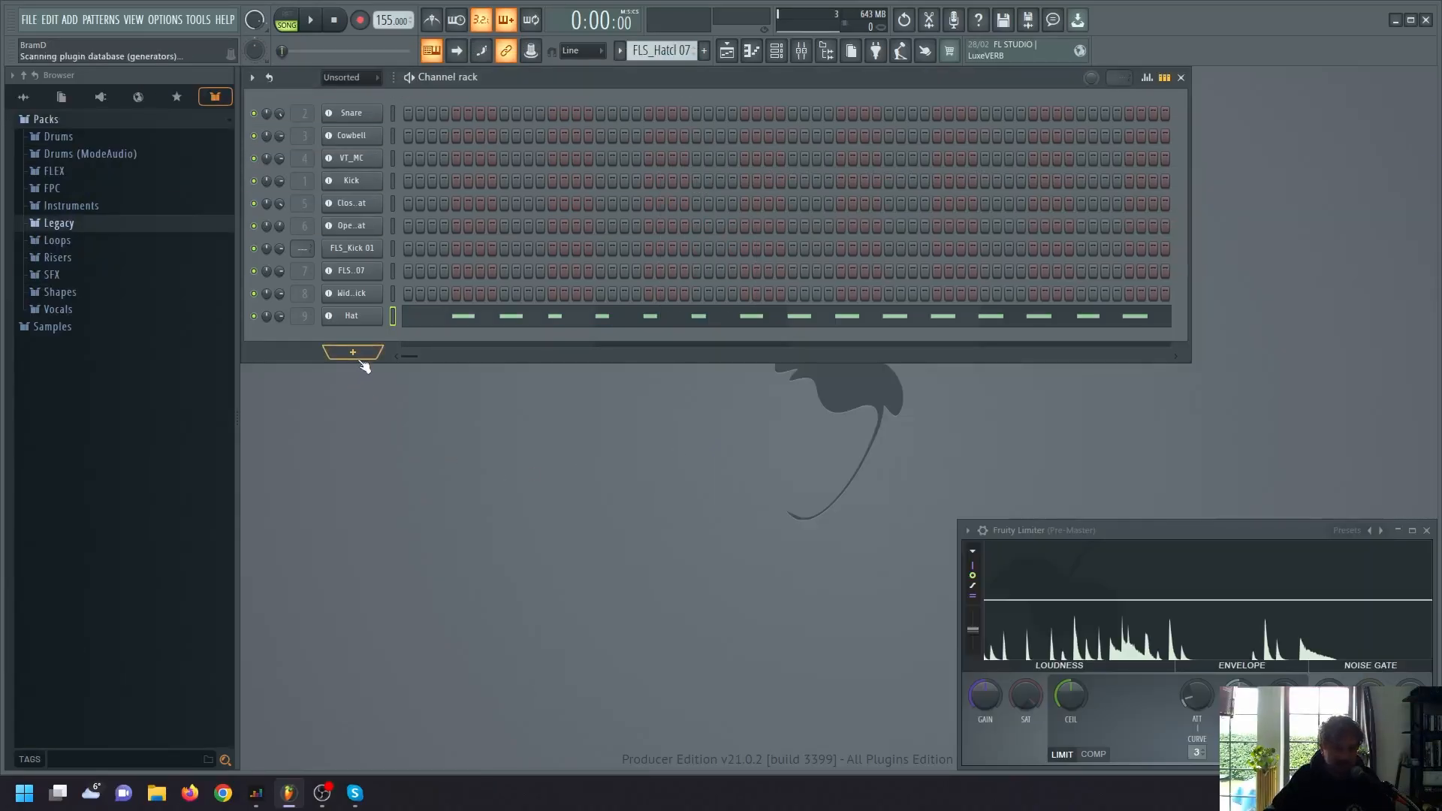
Step: Add a FLEX channel with the Essential Pianos preset Pianomix, raise its Echo macro and check its melody against the beat
left_click(352, 352)
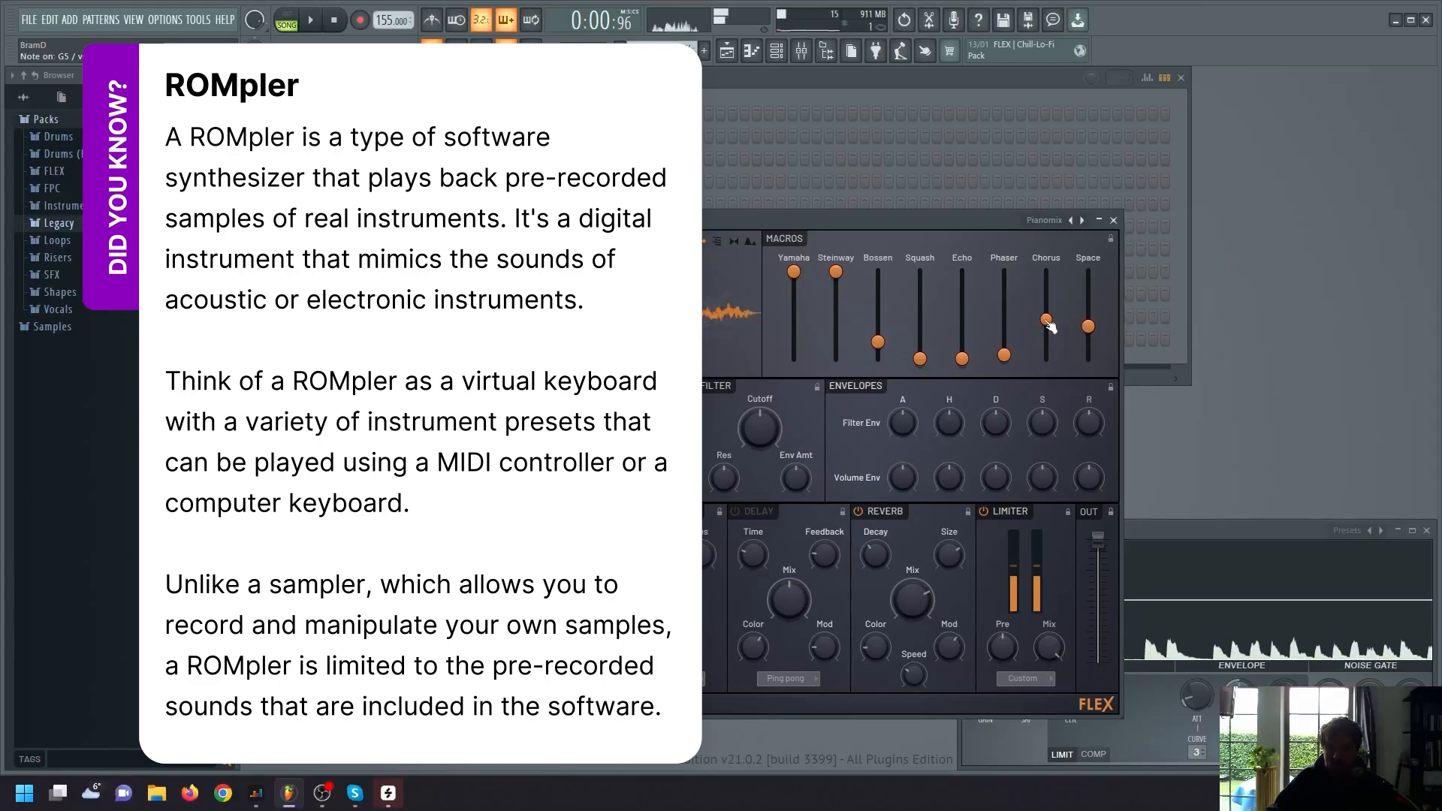
left_click_drag(963, 359, 969, 335)
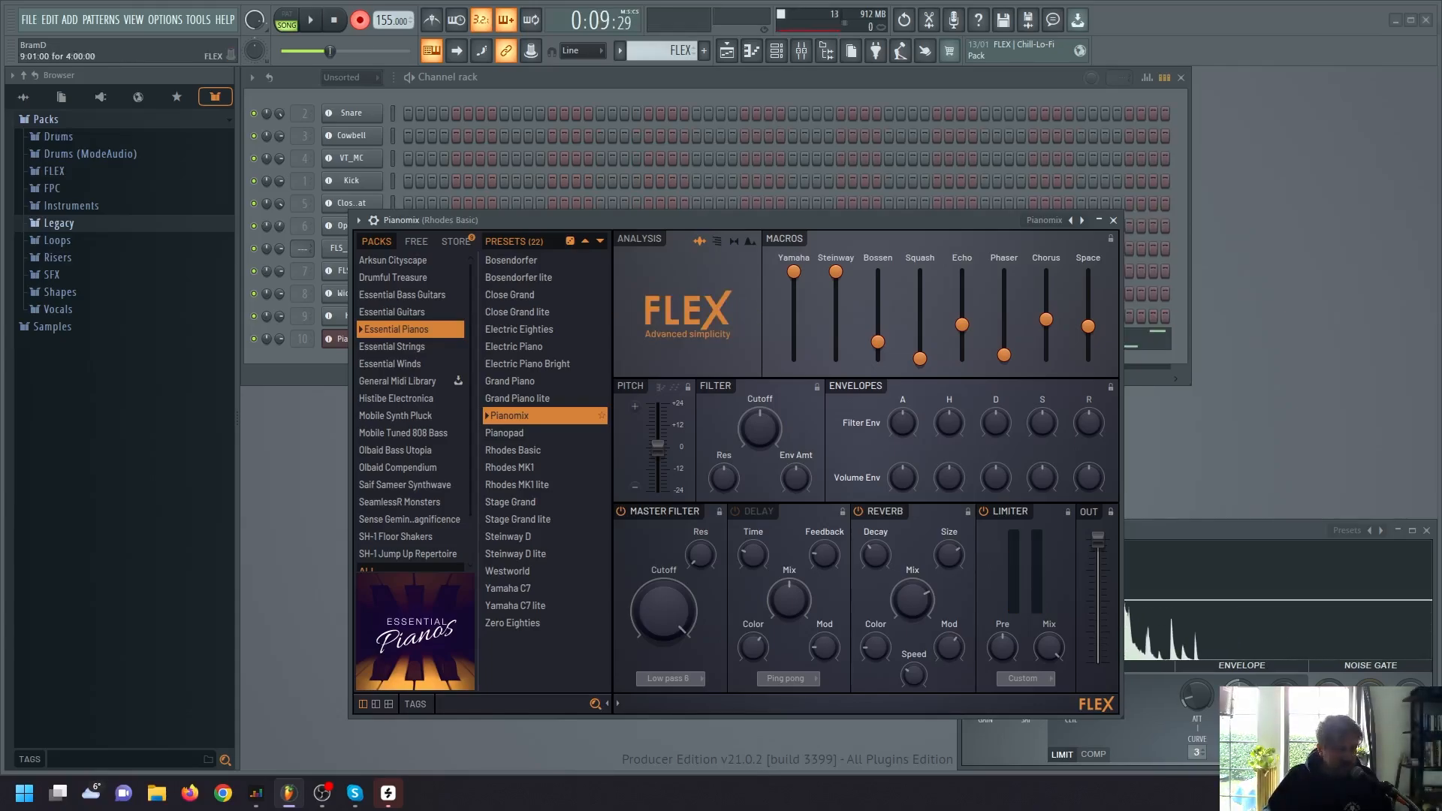
key("F7")
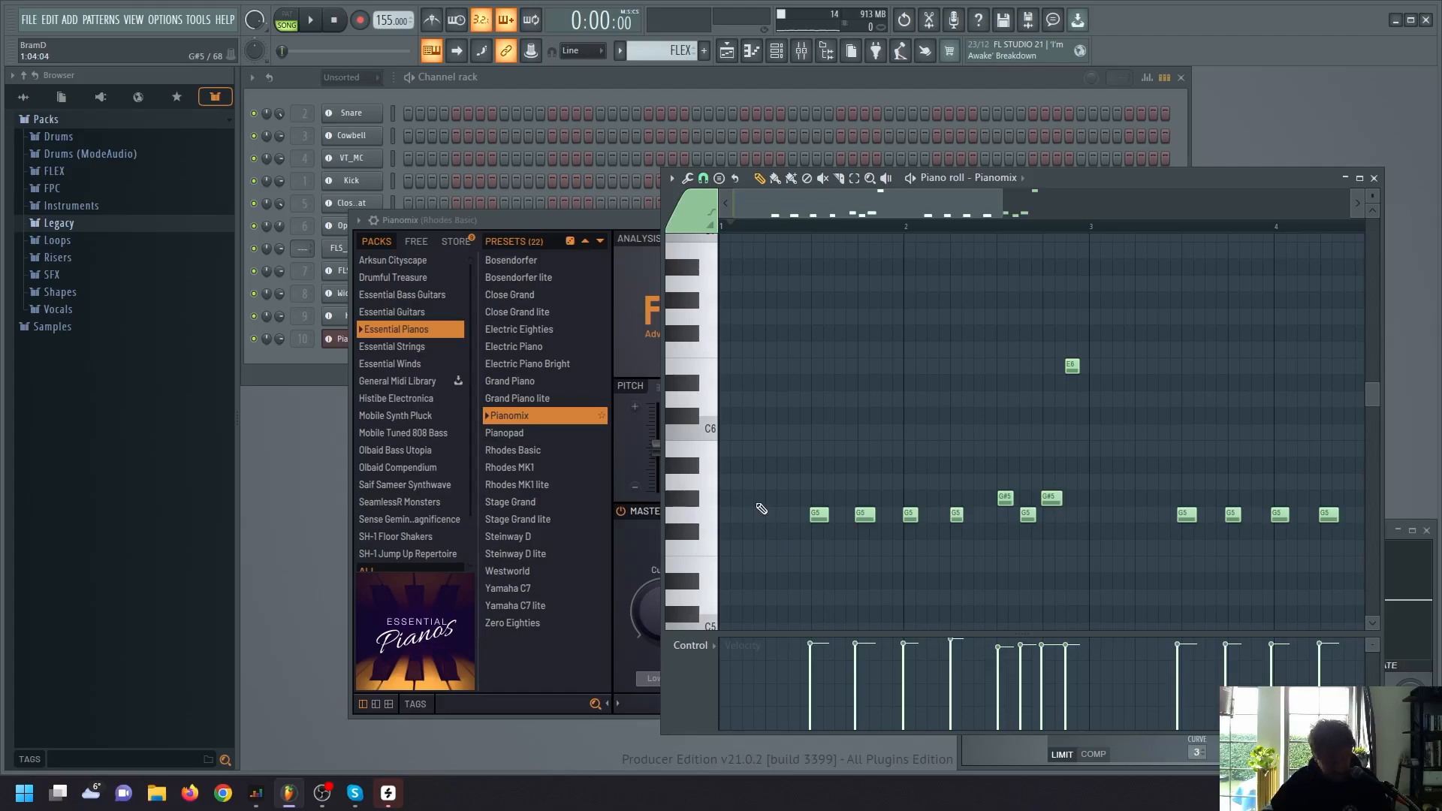
key("space")
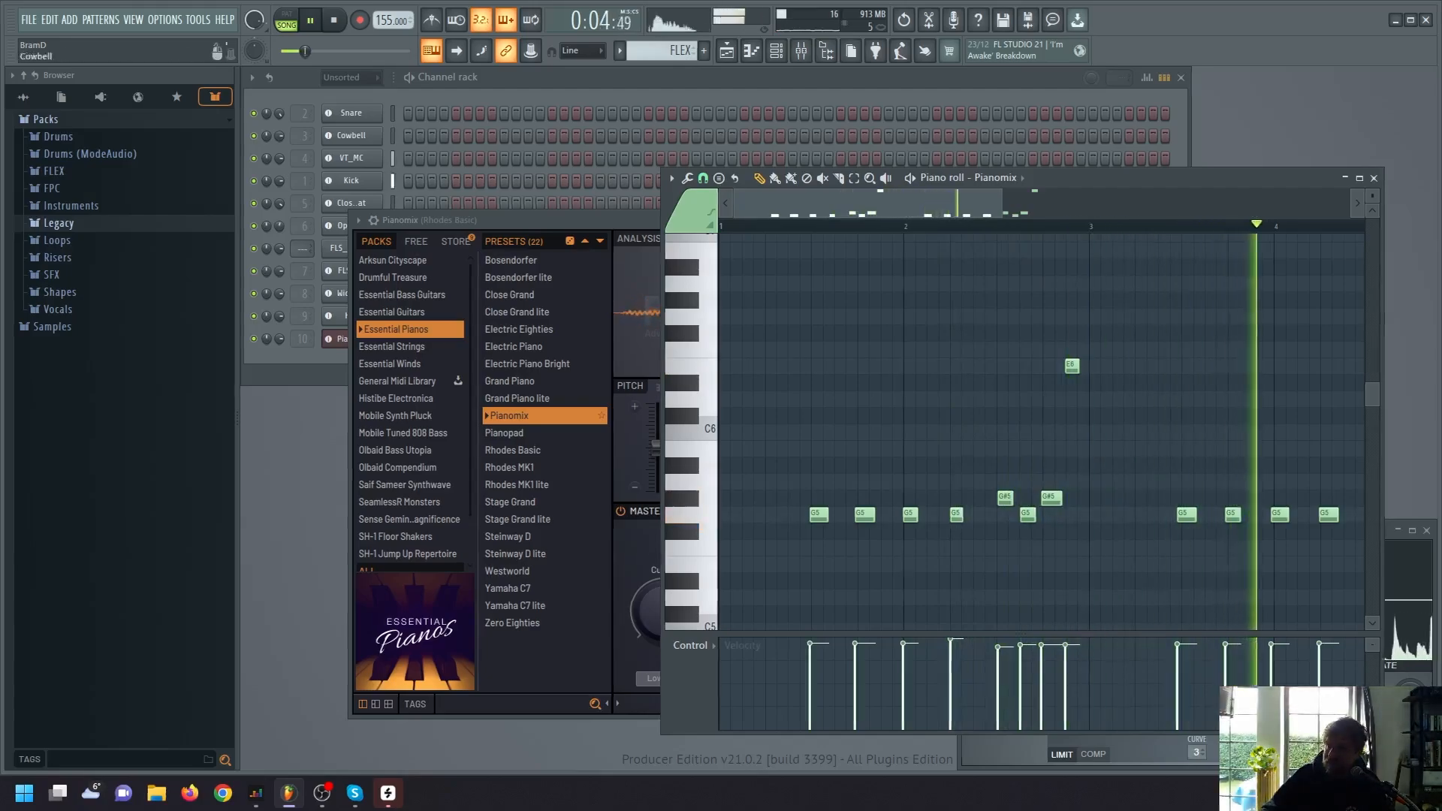
key("F9")
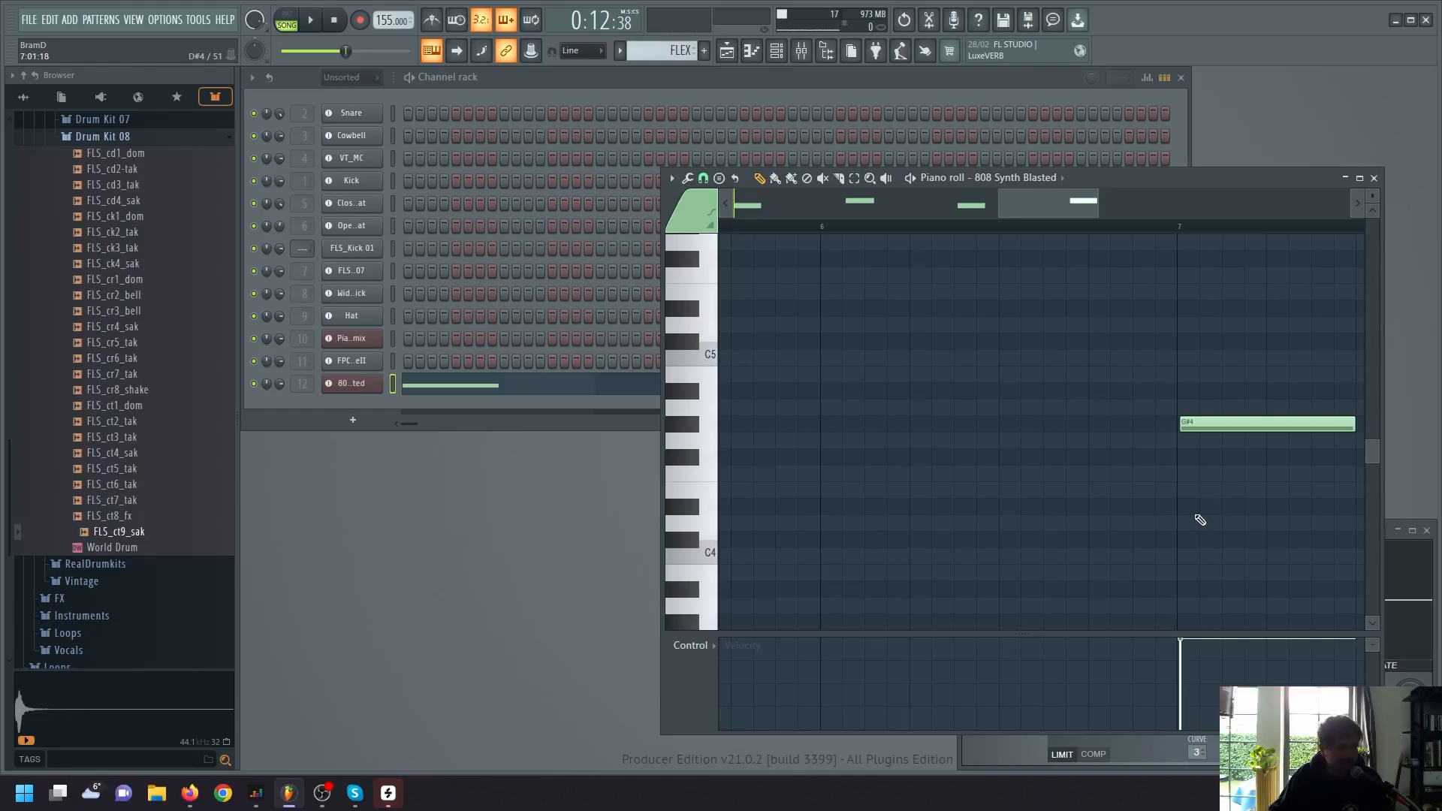
Step: Play the beat and review the 808 Synth Blasted sound in FLEX and its Fruity parametric EQ 2 on the mixer track
key("space")
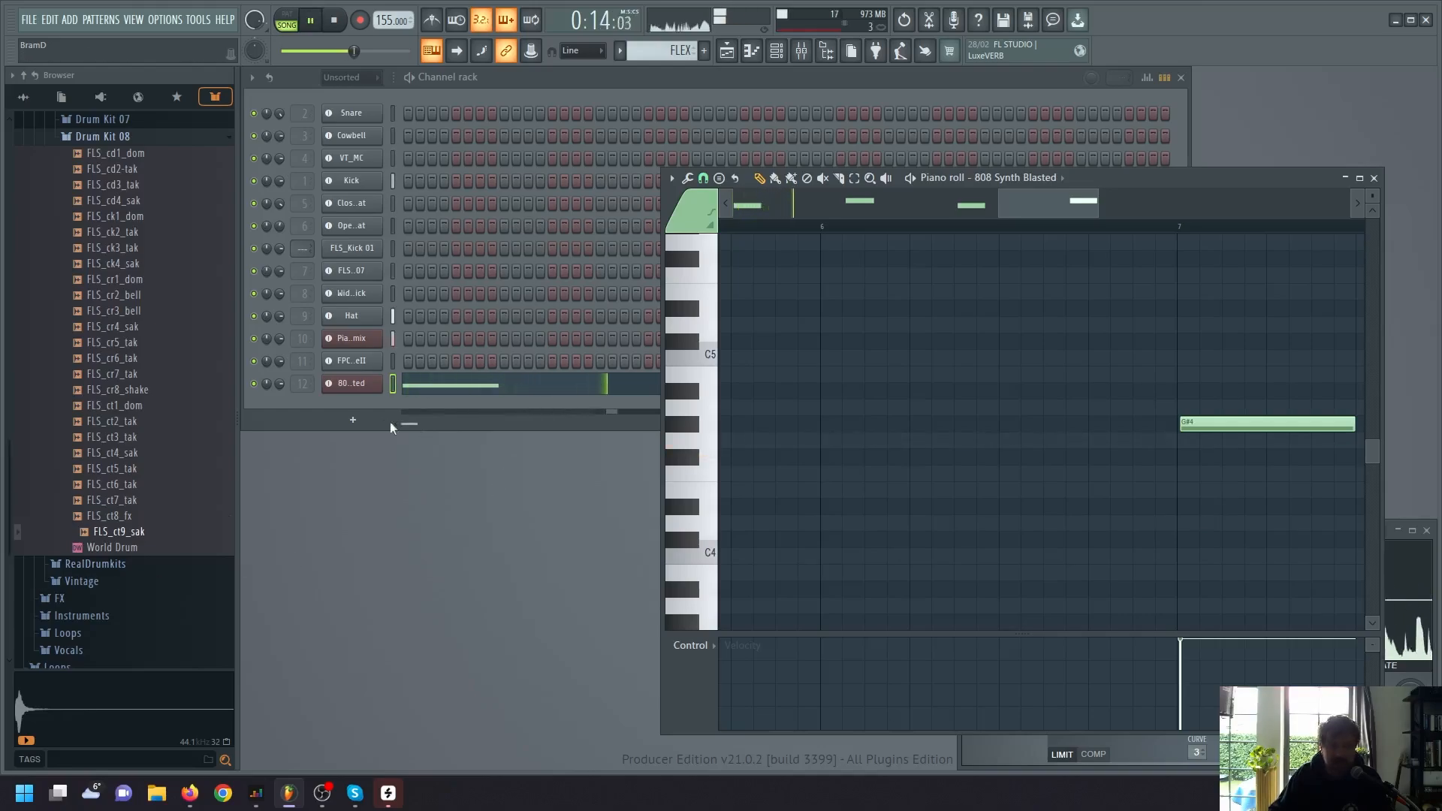
left_click(353, 383)
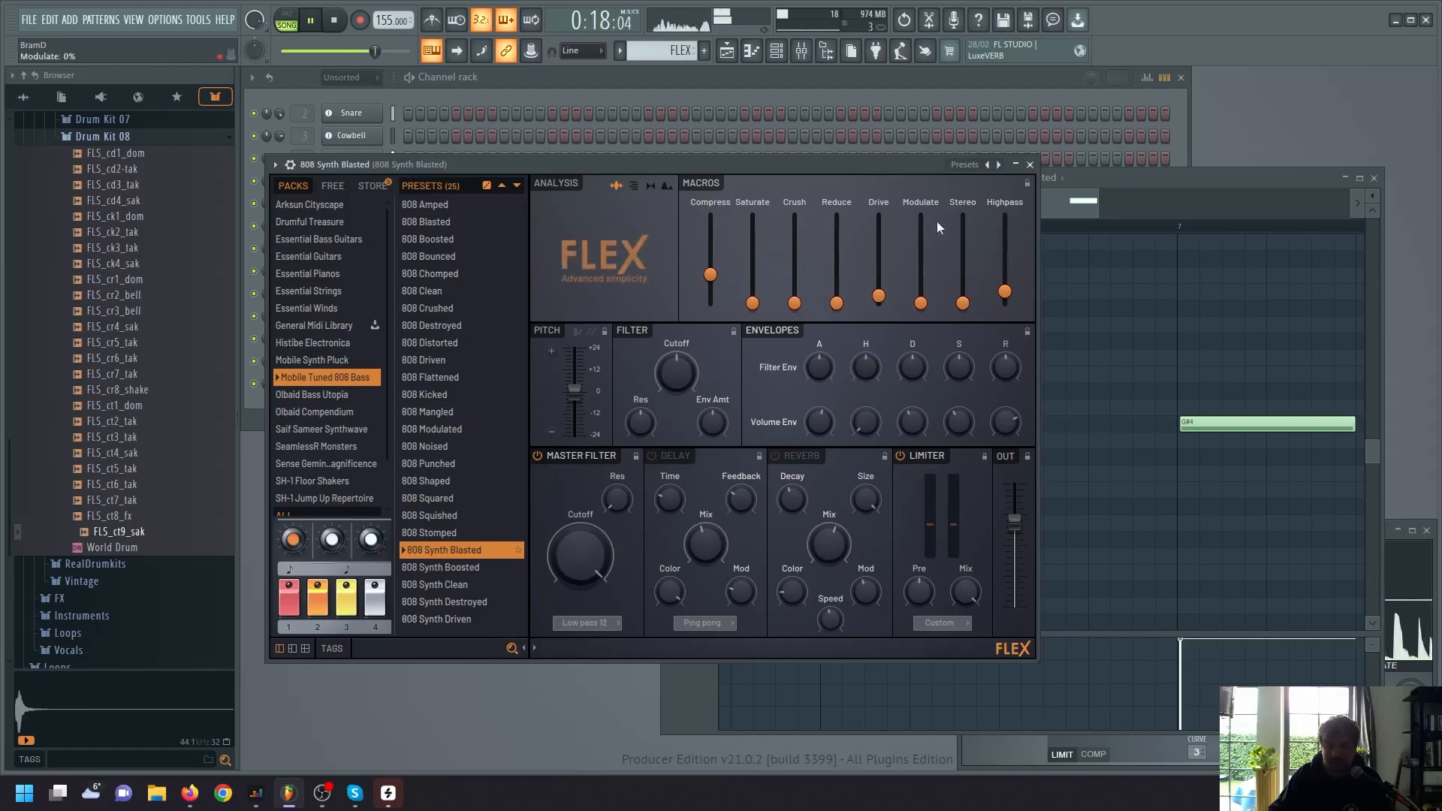
left_click(1029, 164)
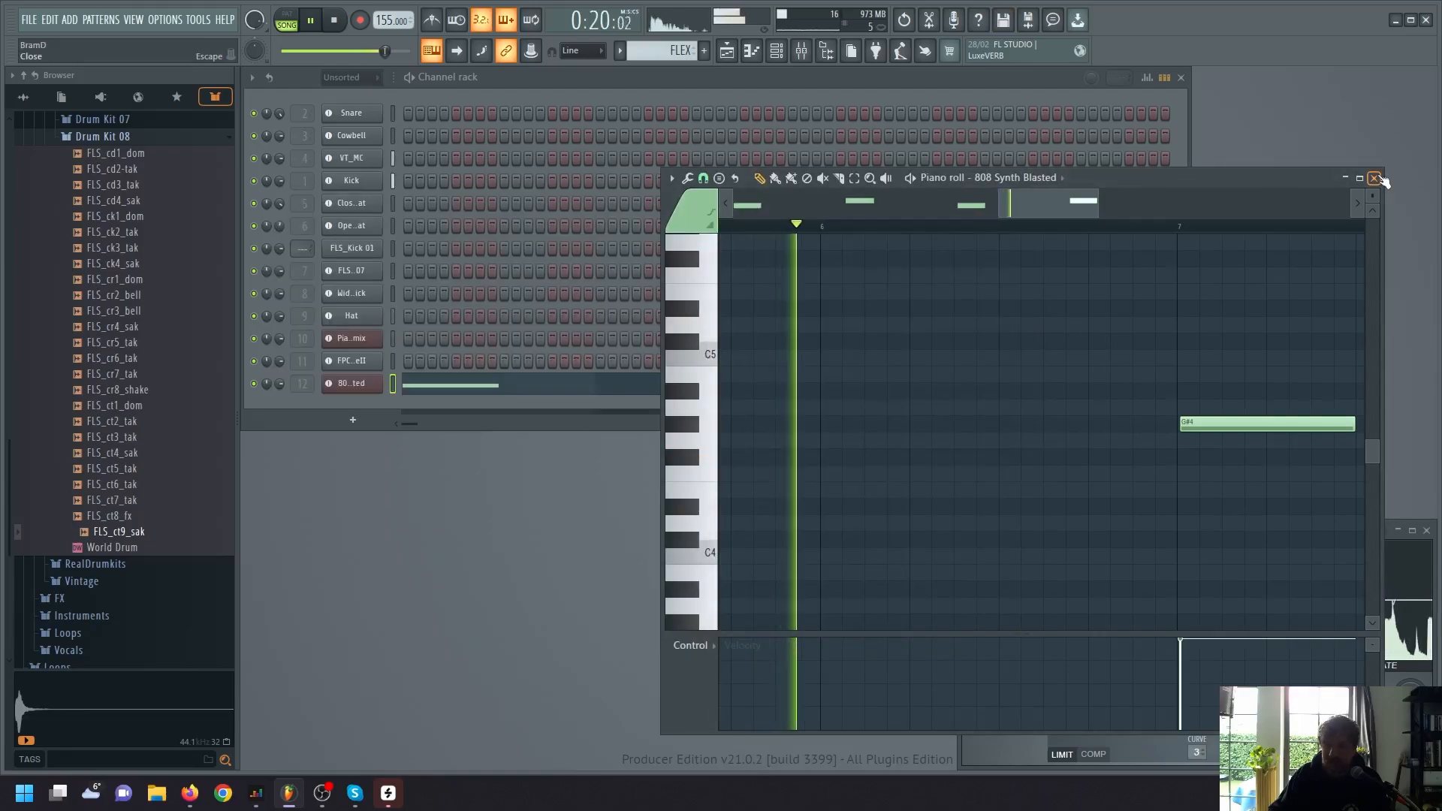
key("F9")
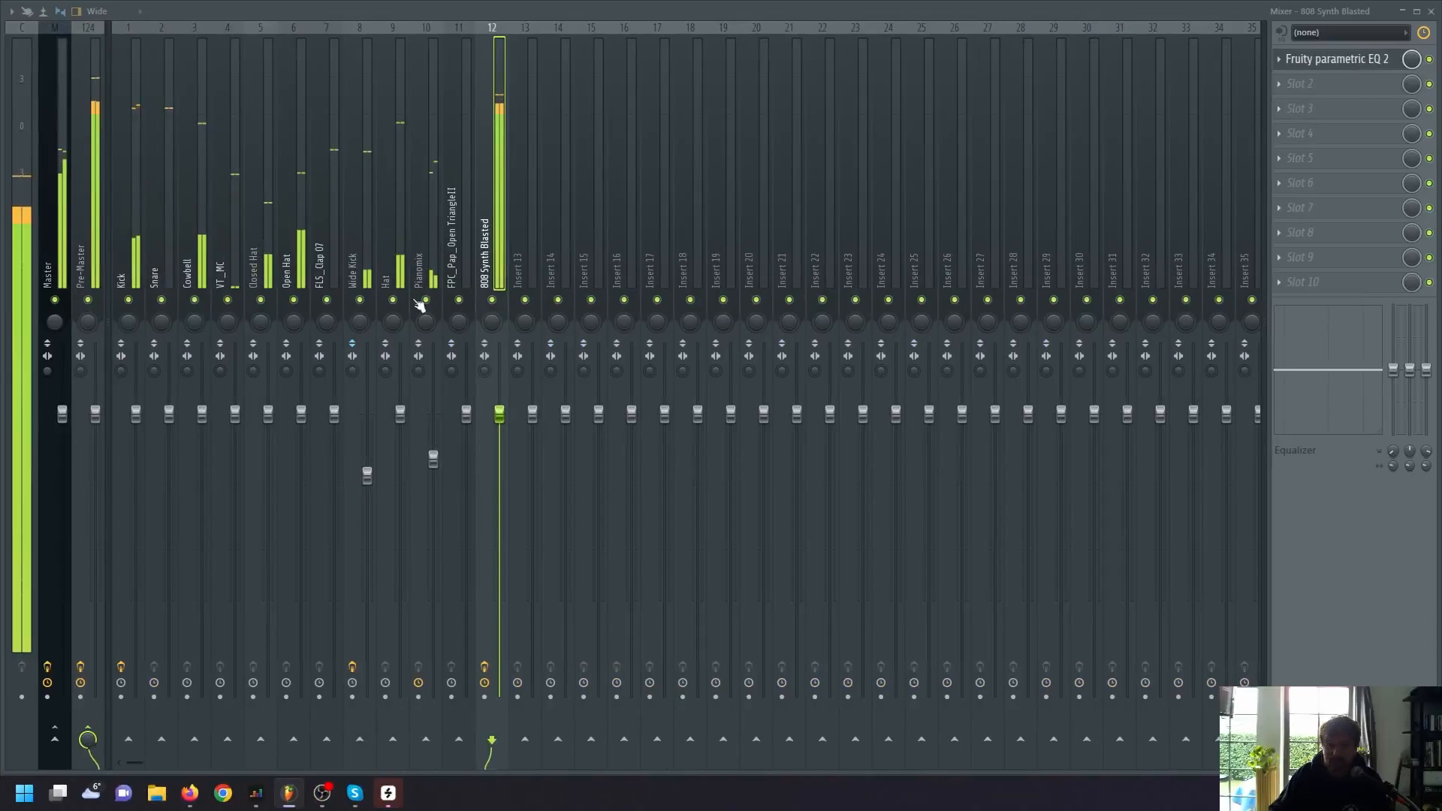
key("F9")
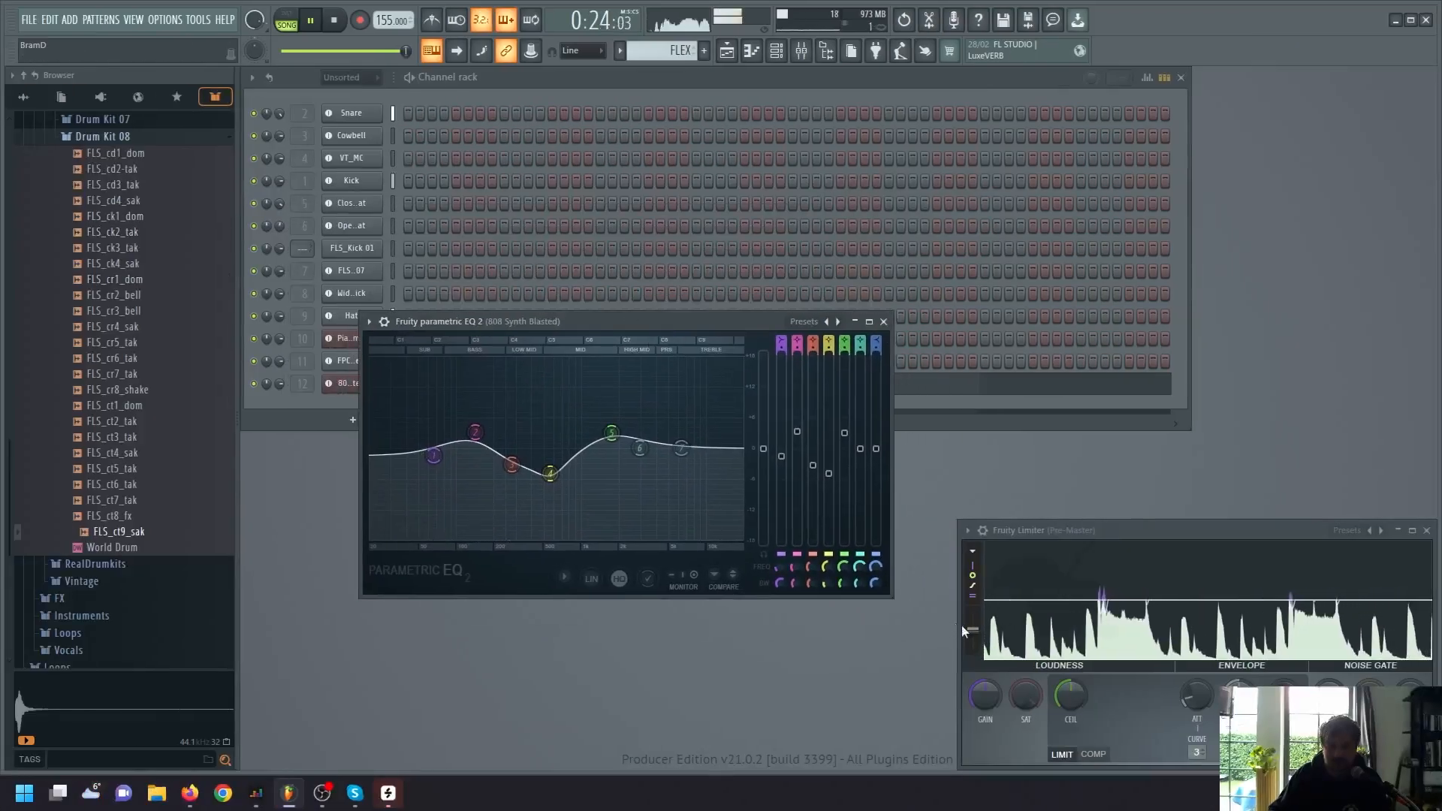
Step: Play back the playlist arrangement to judge the Triangle and Crushspeak clips with the drums
key("F5")
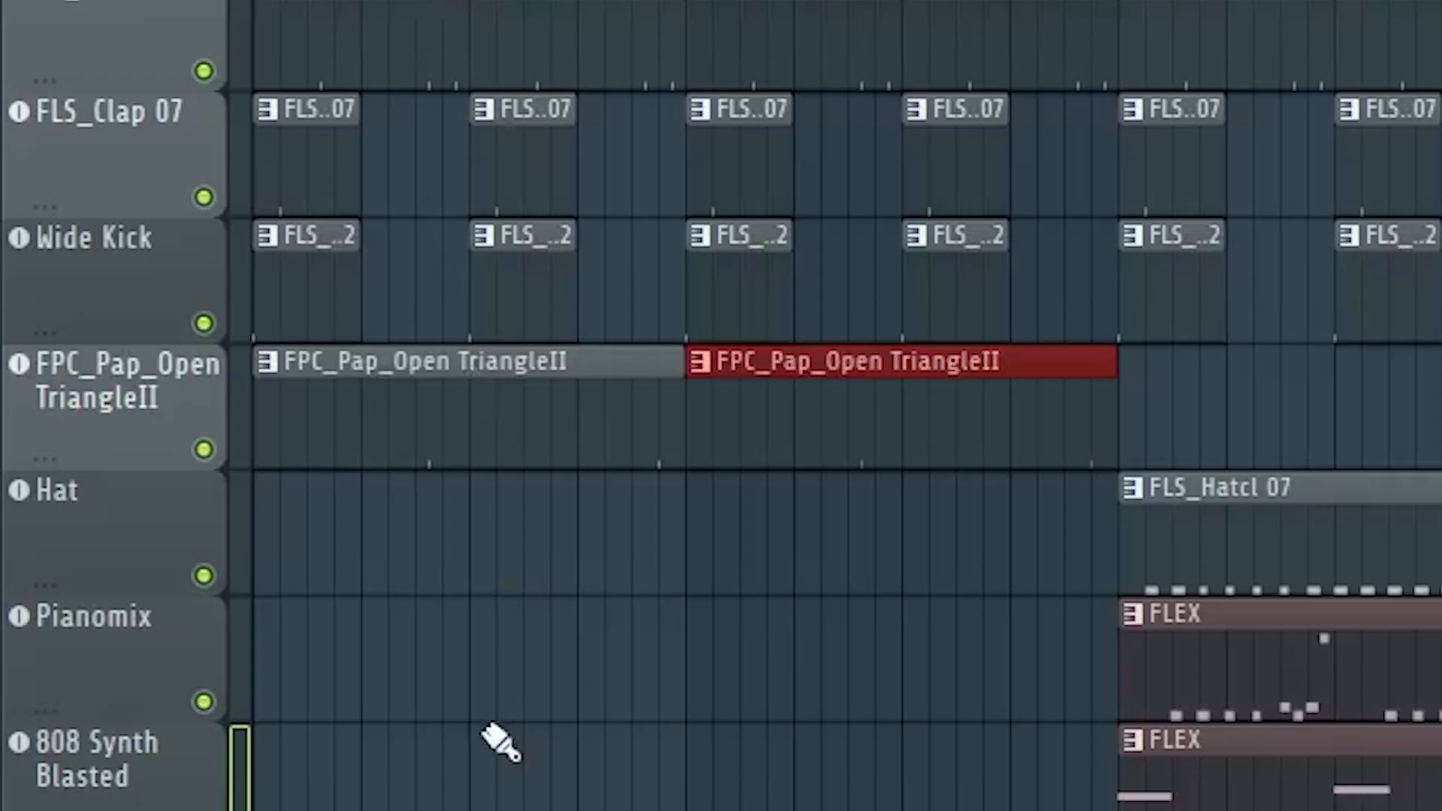
key("space")
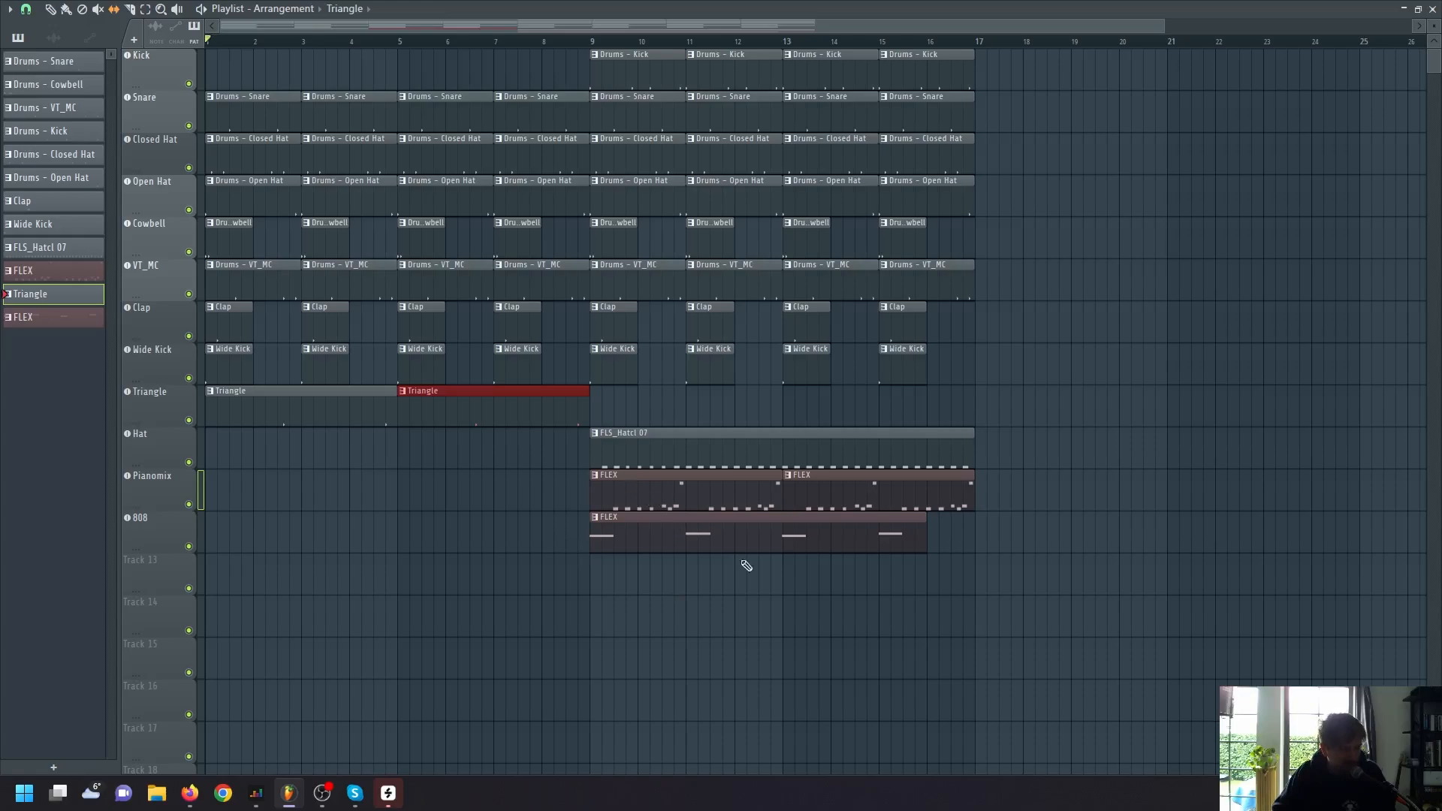
right_click(144, 392)
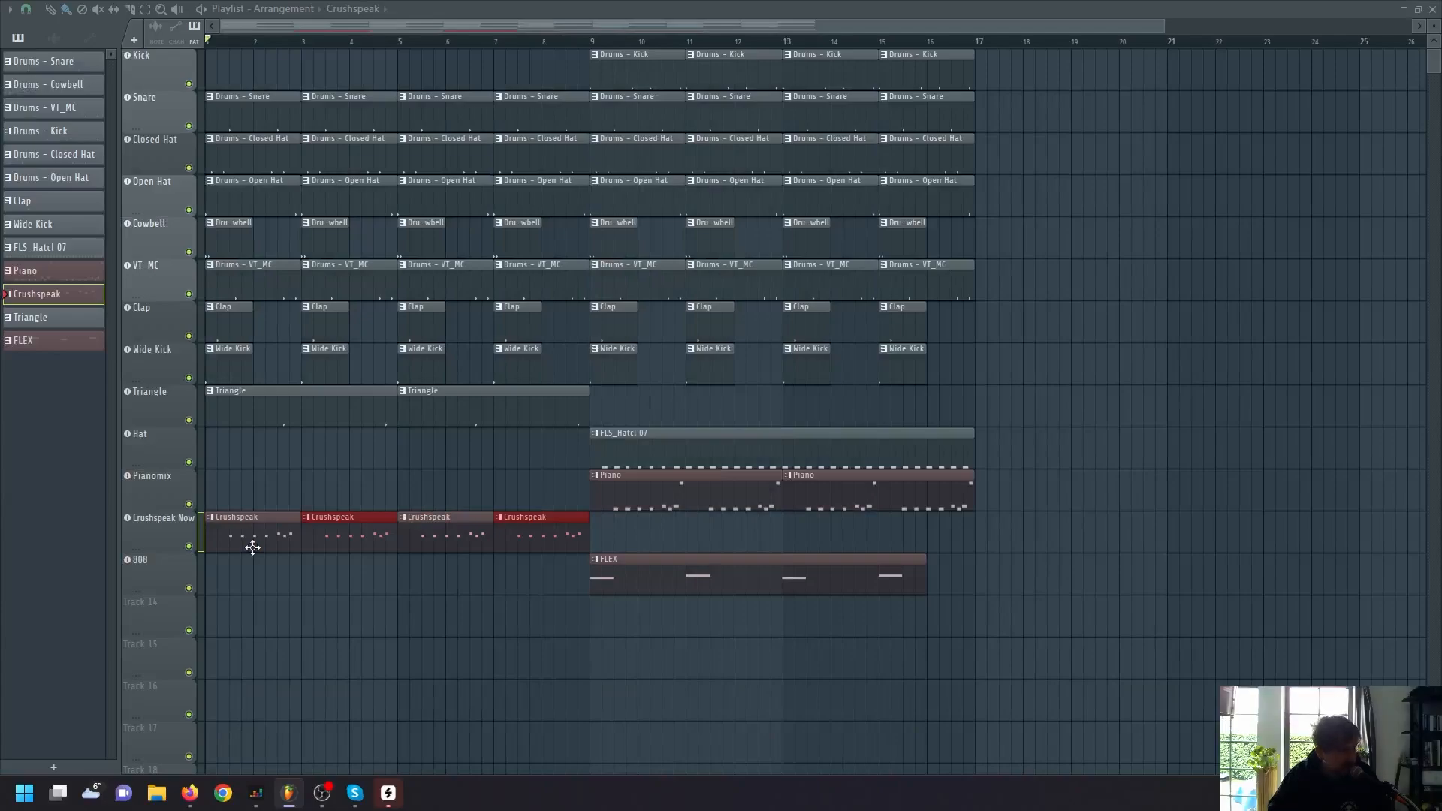
key("space")
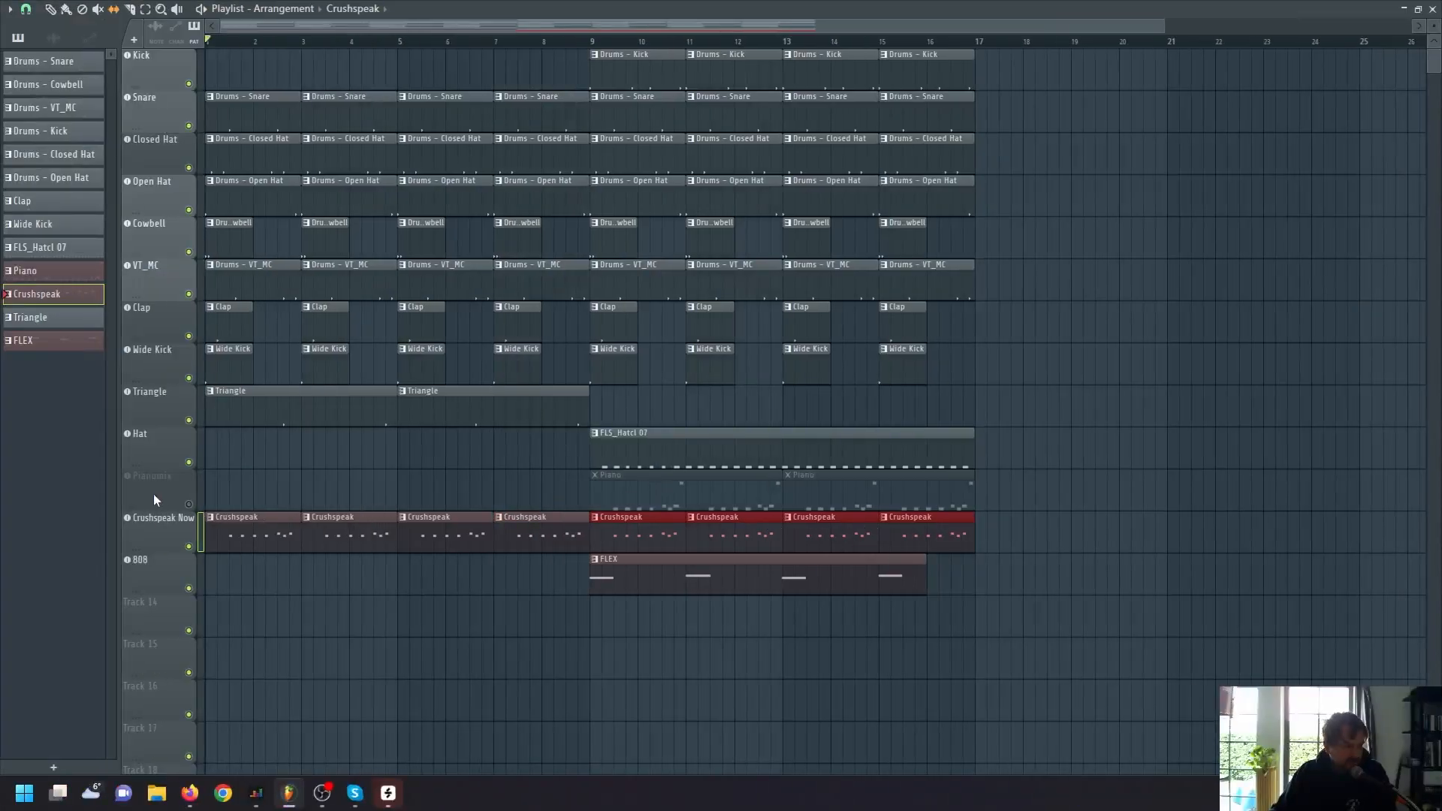
Step: Delete the Pianomix playlist track and its instrument channel, including associated patterns, mixer track and automations
right_click(145, 498)
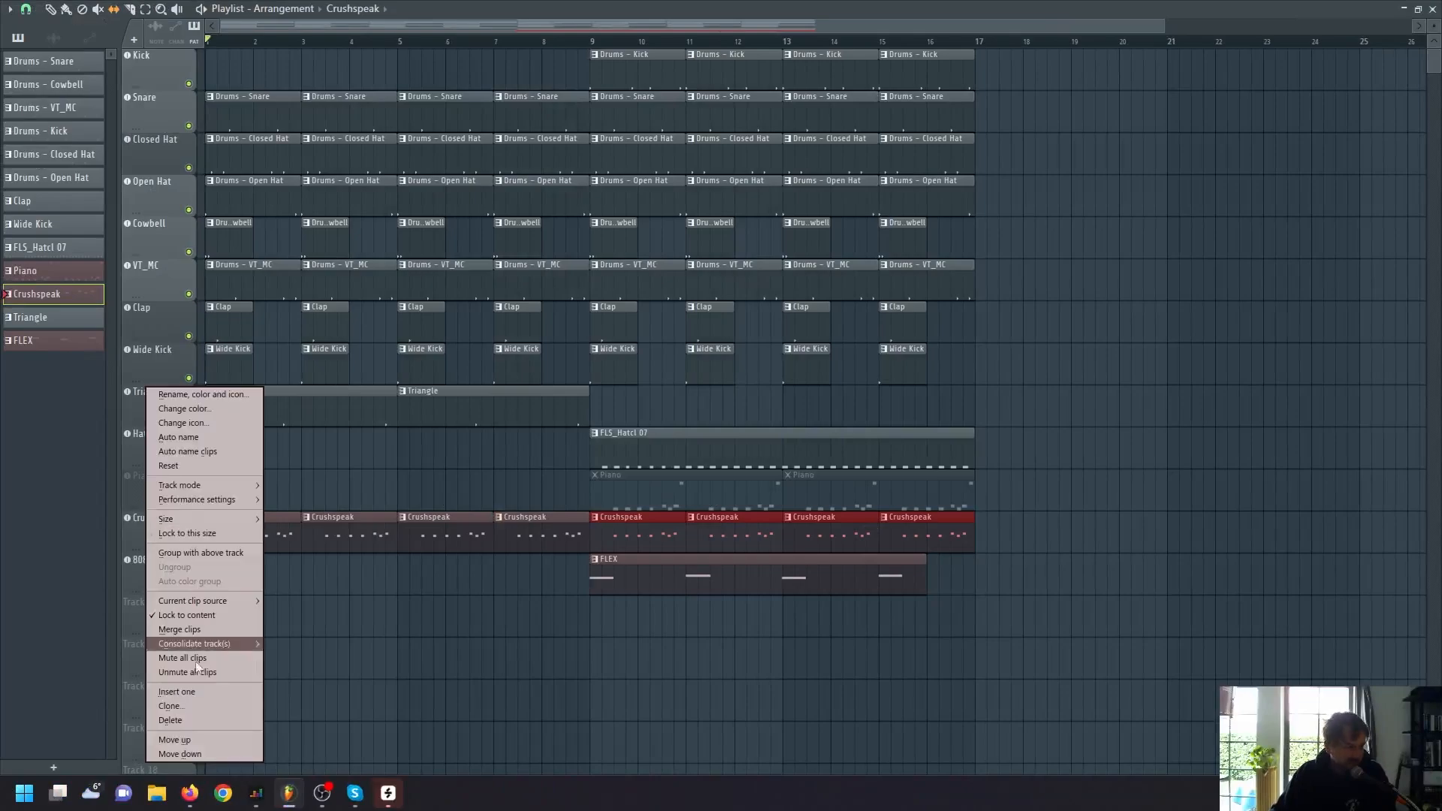
left_click(191, 718)
left_click(737, 436)
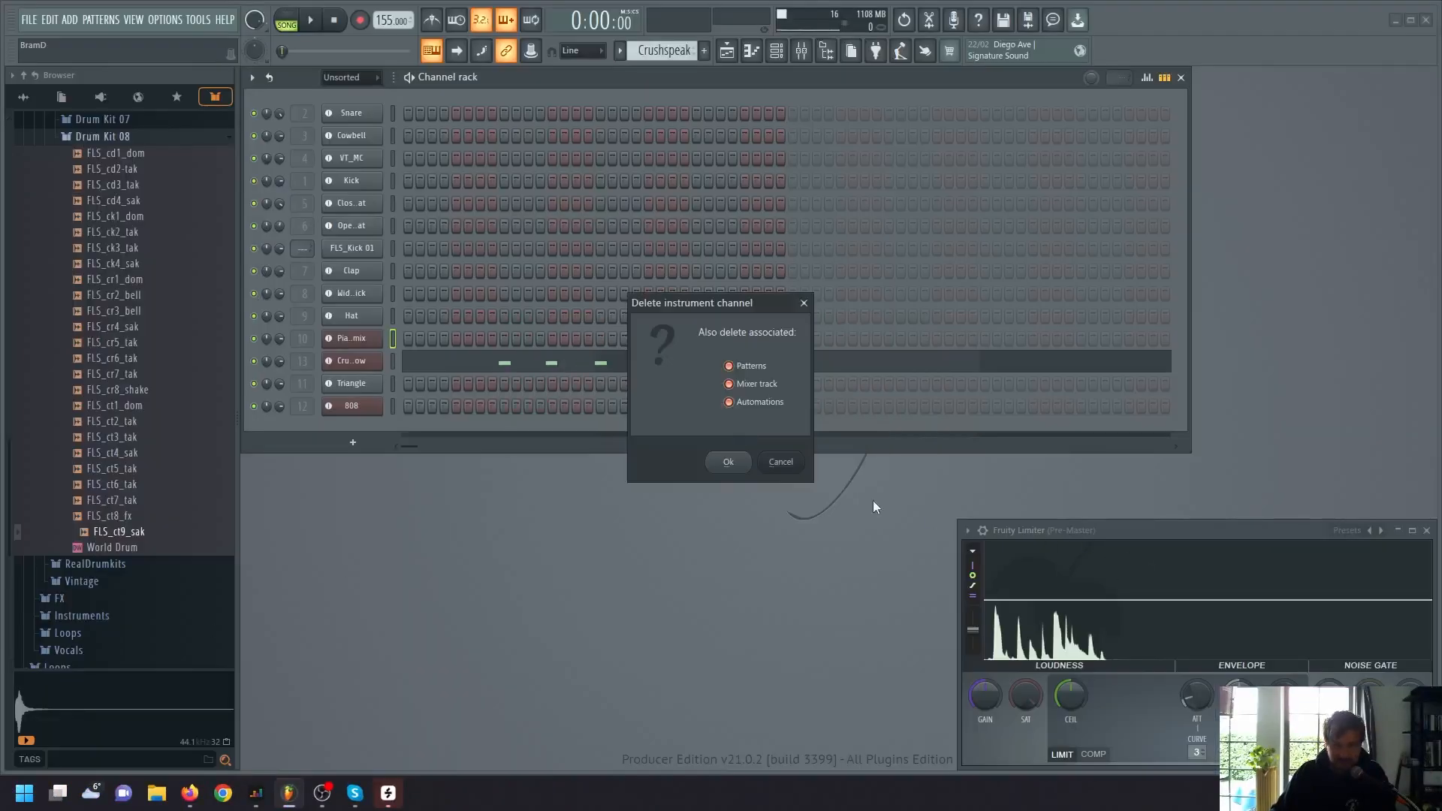
left_click(726, 460)
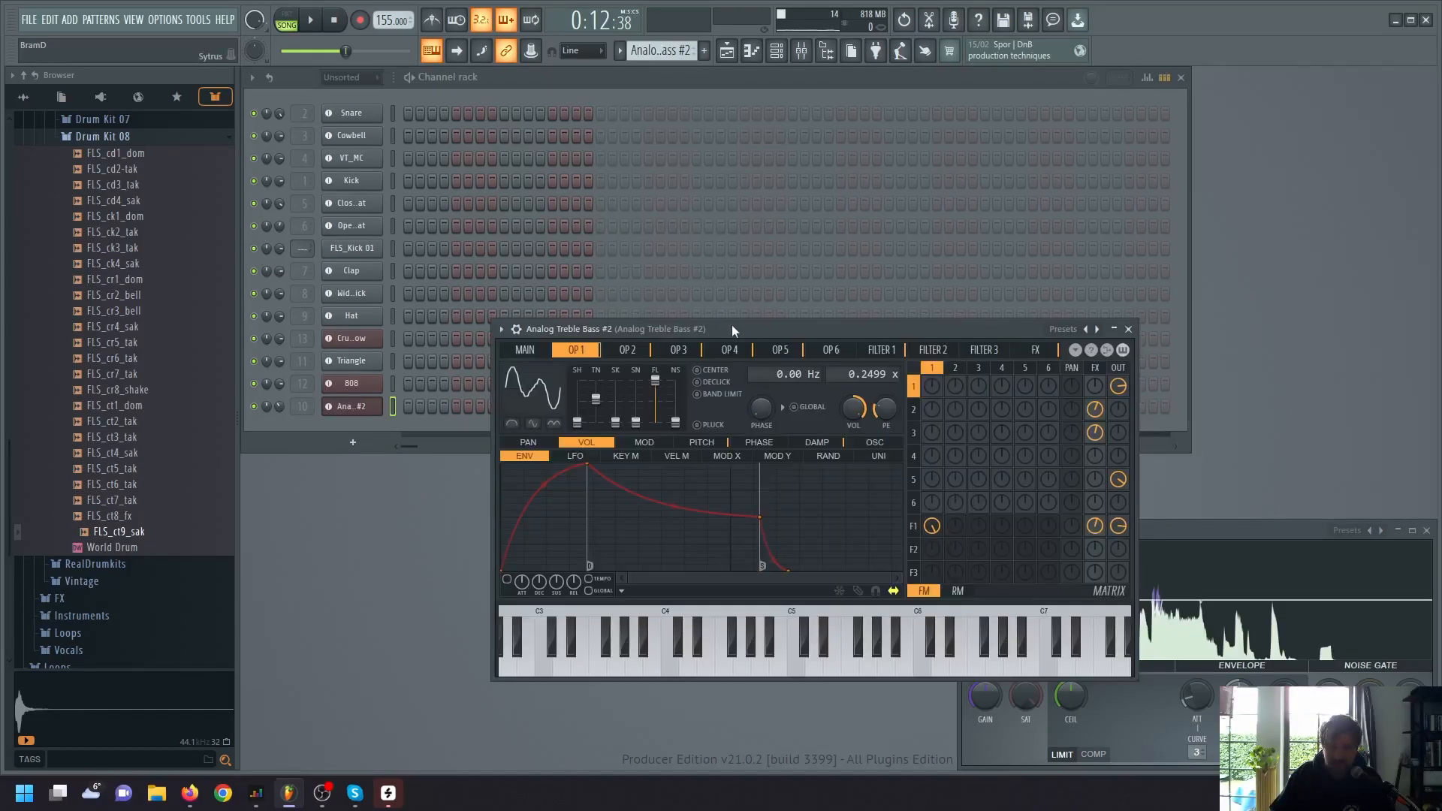
Step: Move the Sytrus Analog Treble Bass #2 window aside and record a bass part with it
left_click_drag(732, 324, 670, 363)
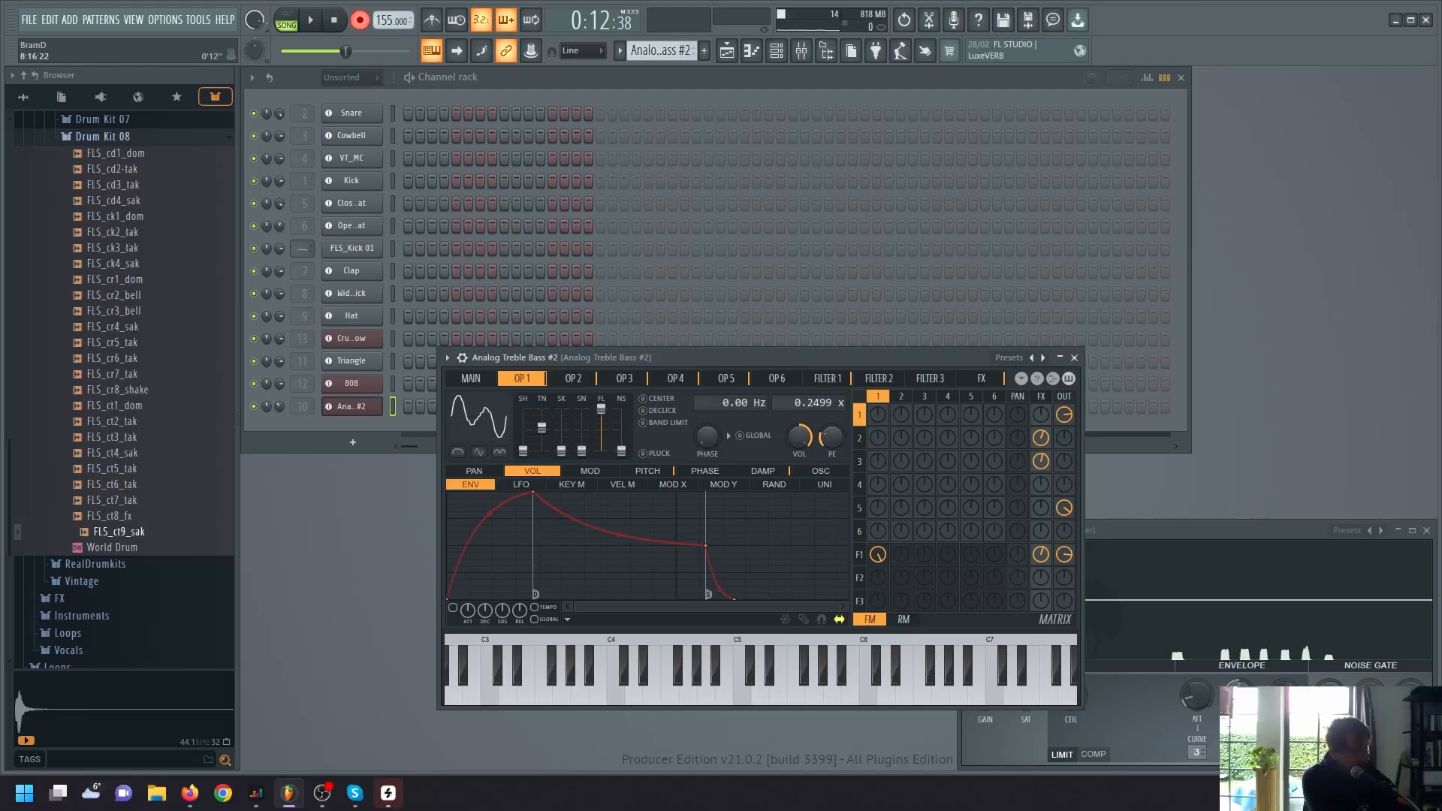
key("space")
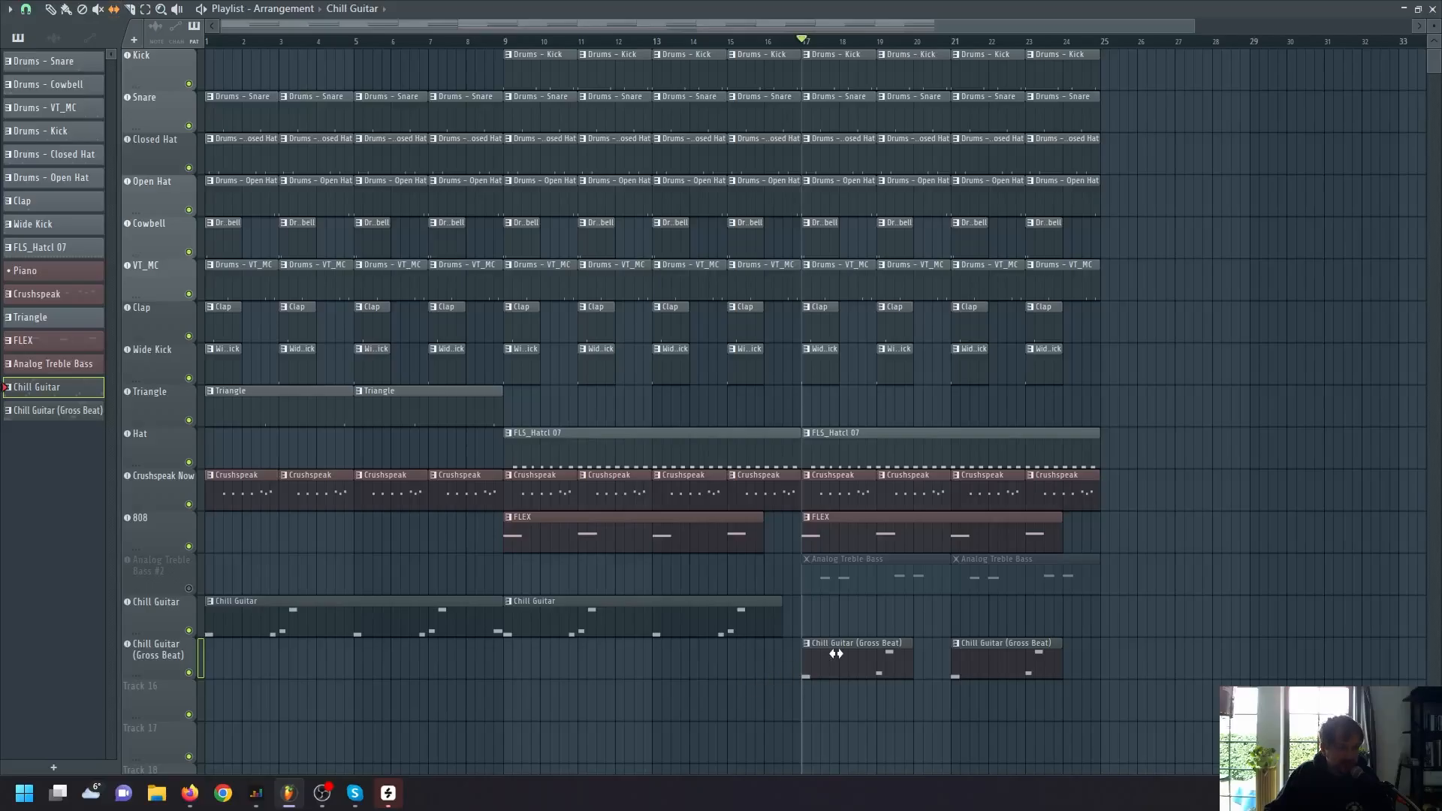
Step: Inspect the first effect on the Chill Guitar (Gross Beat) mixer track and play the arrangement from bar 17
key("F9")
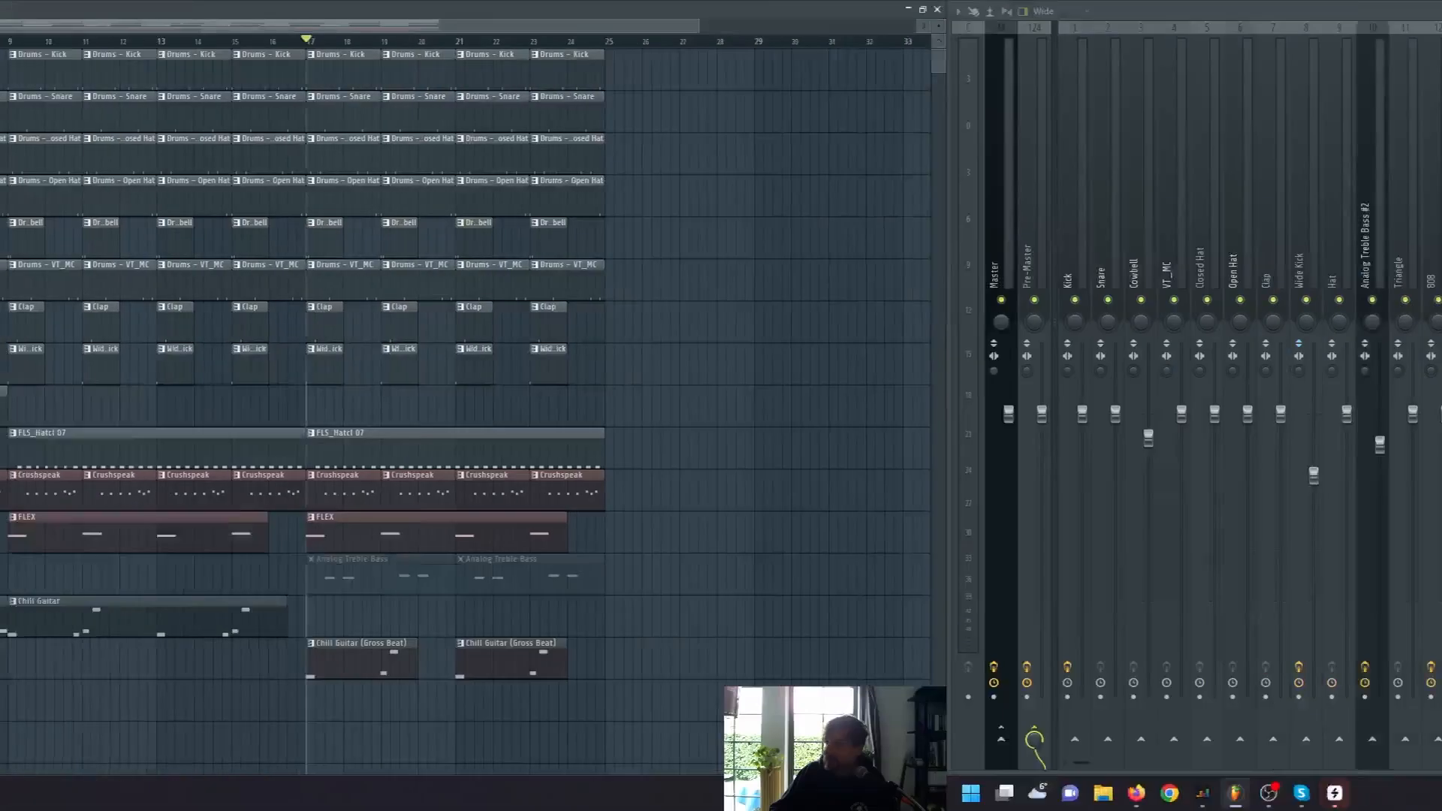
left_click(593, 233)
left_click(1310, 59)
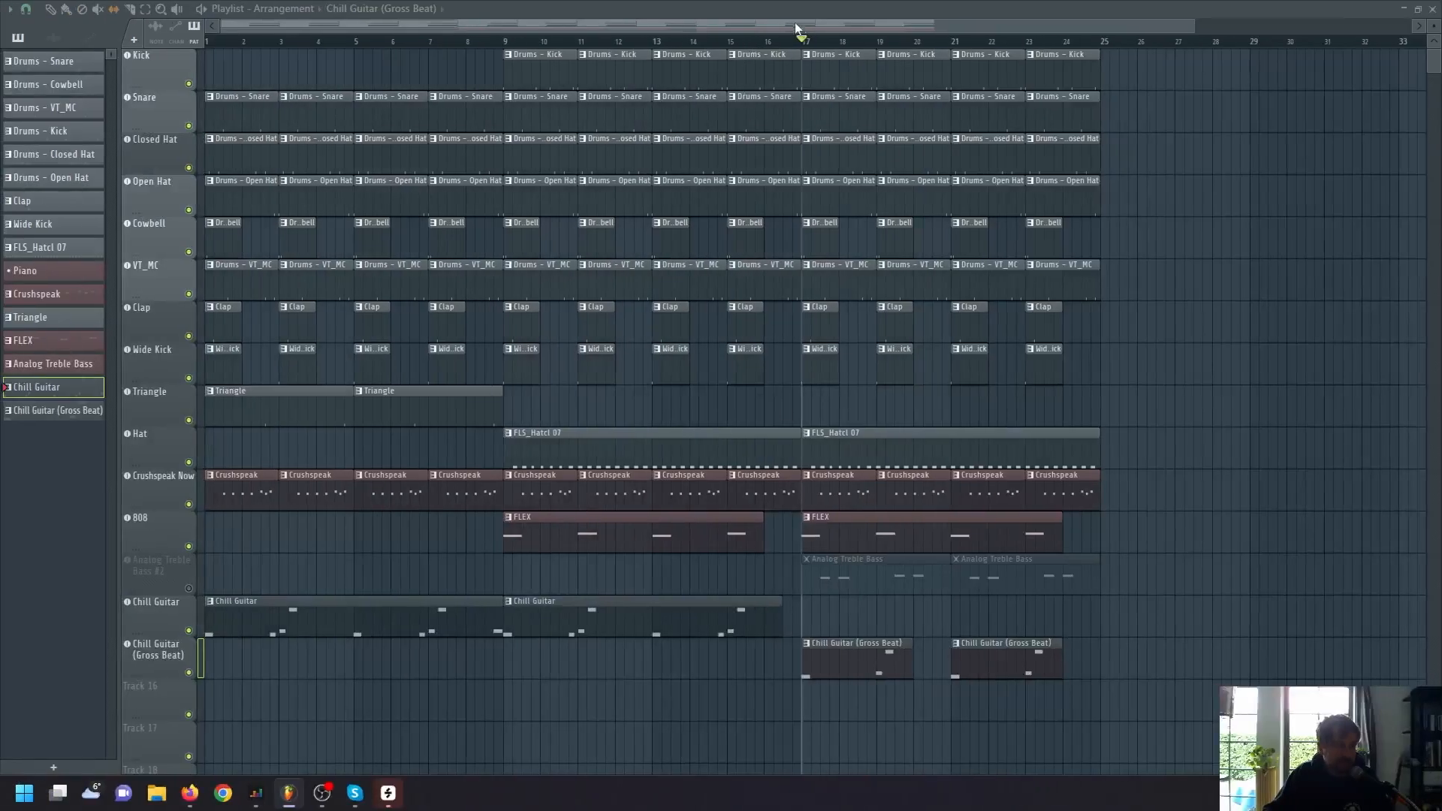
key("space")
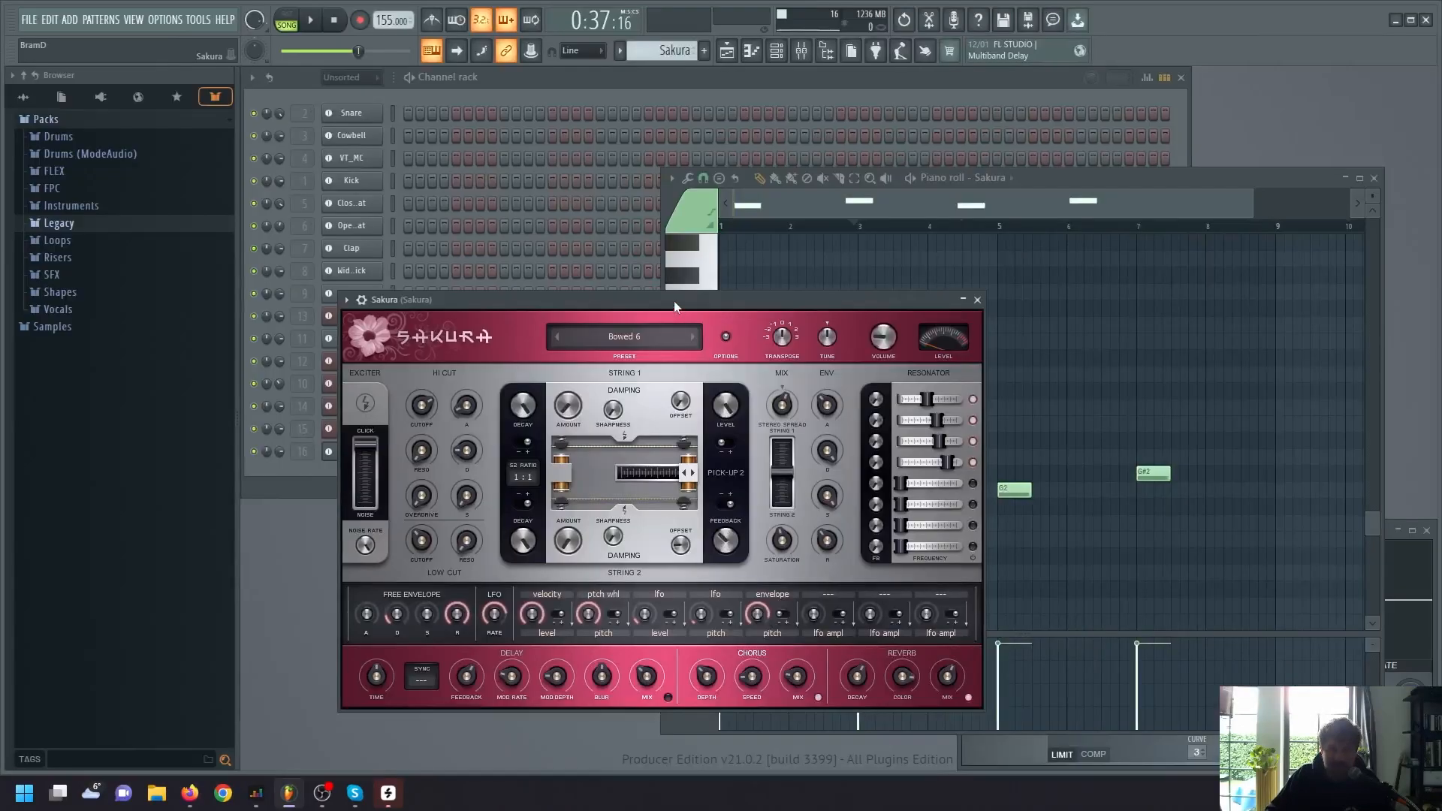
Step: Move the Sakura plugin window out of the way, examine the part's notes in the piano roll and play it back
left_click_drag(673, 301, 638, 313)
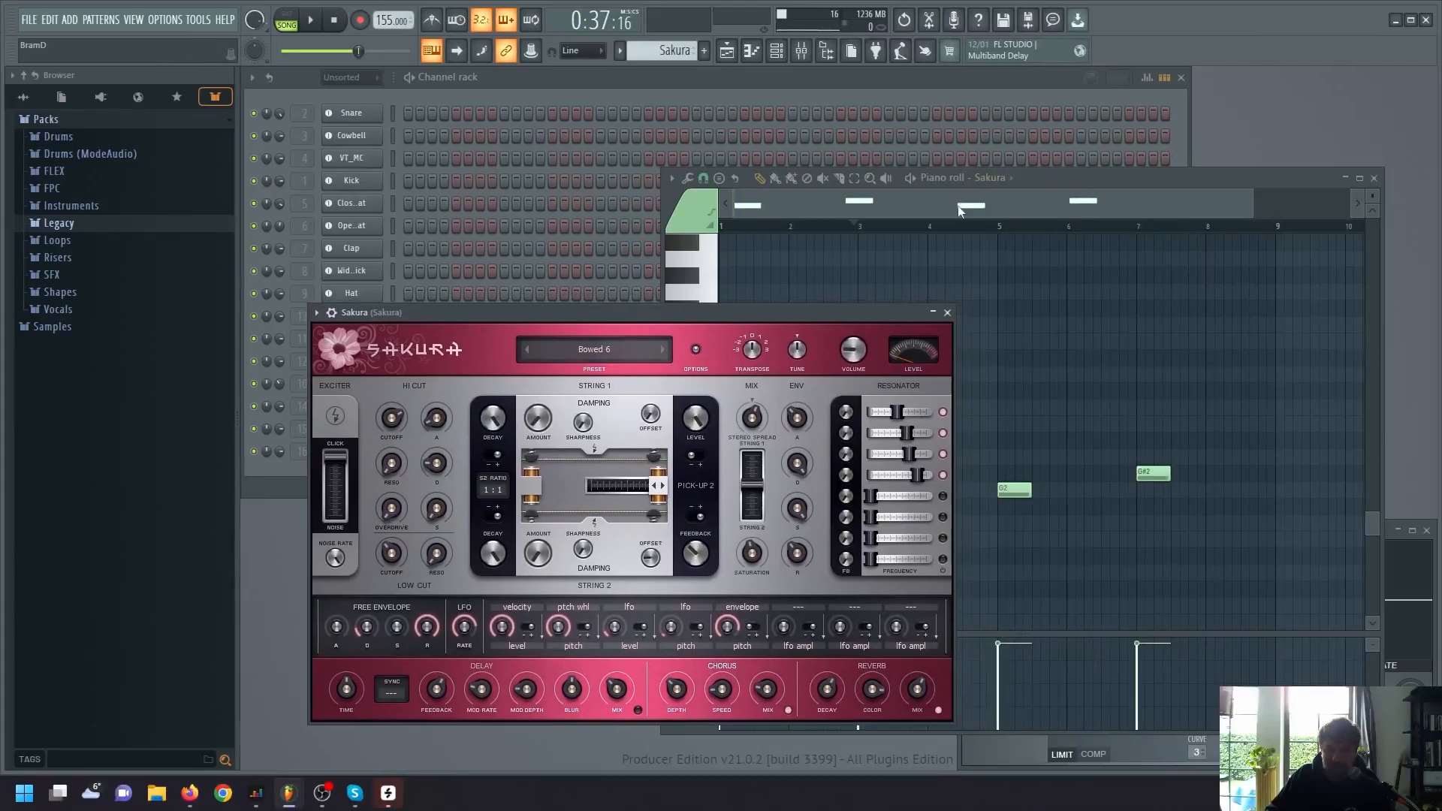
left_click(960, 182)
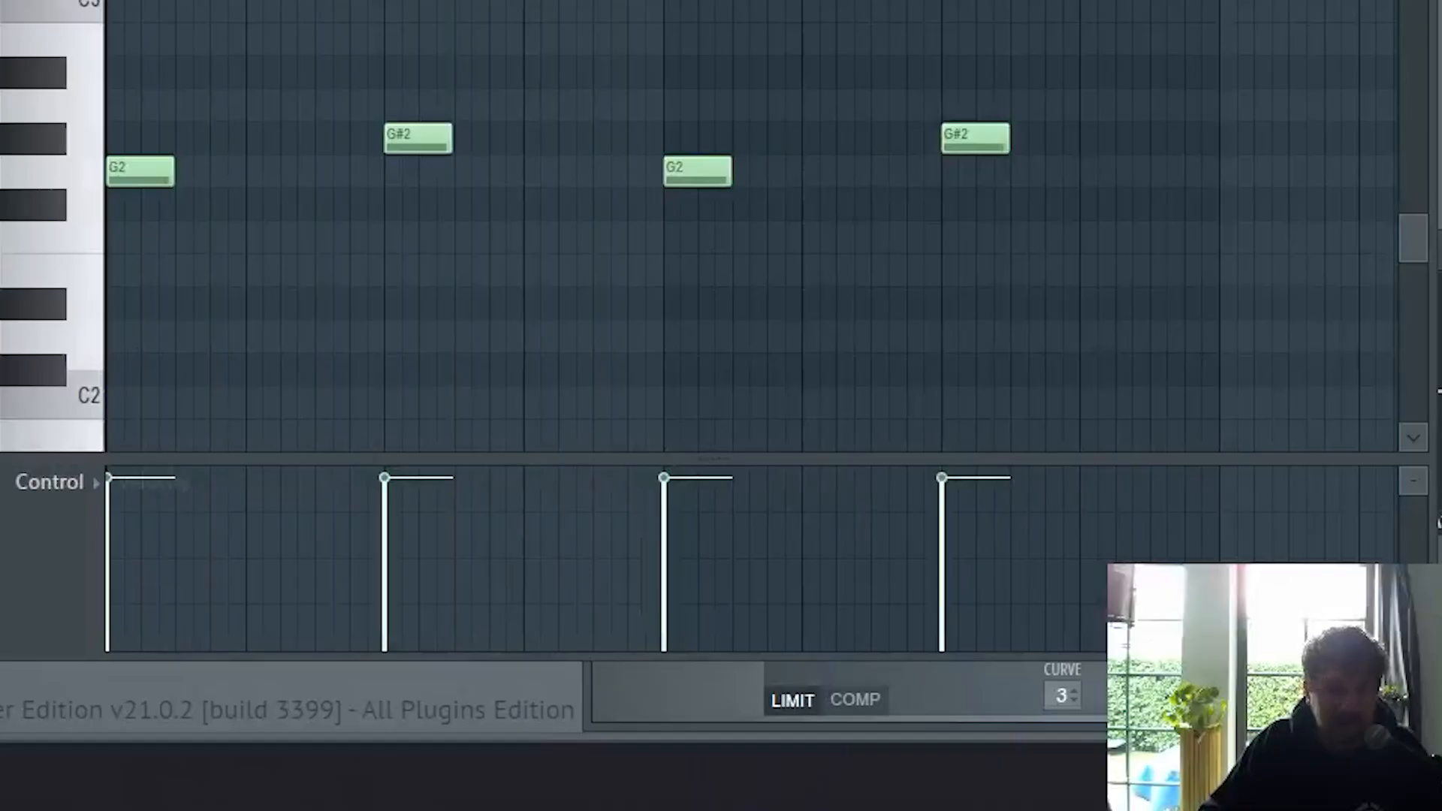
key("space")
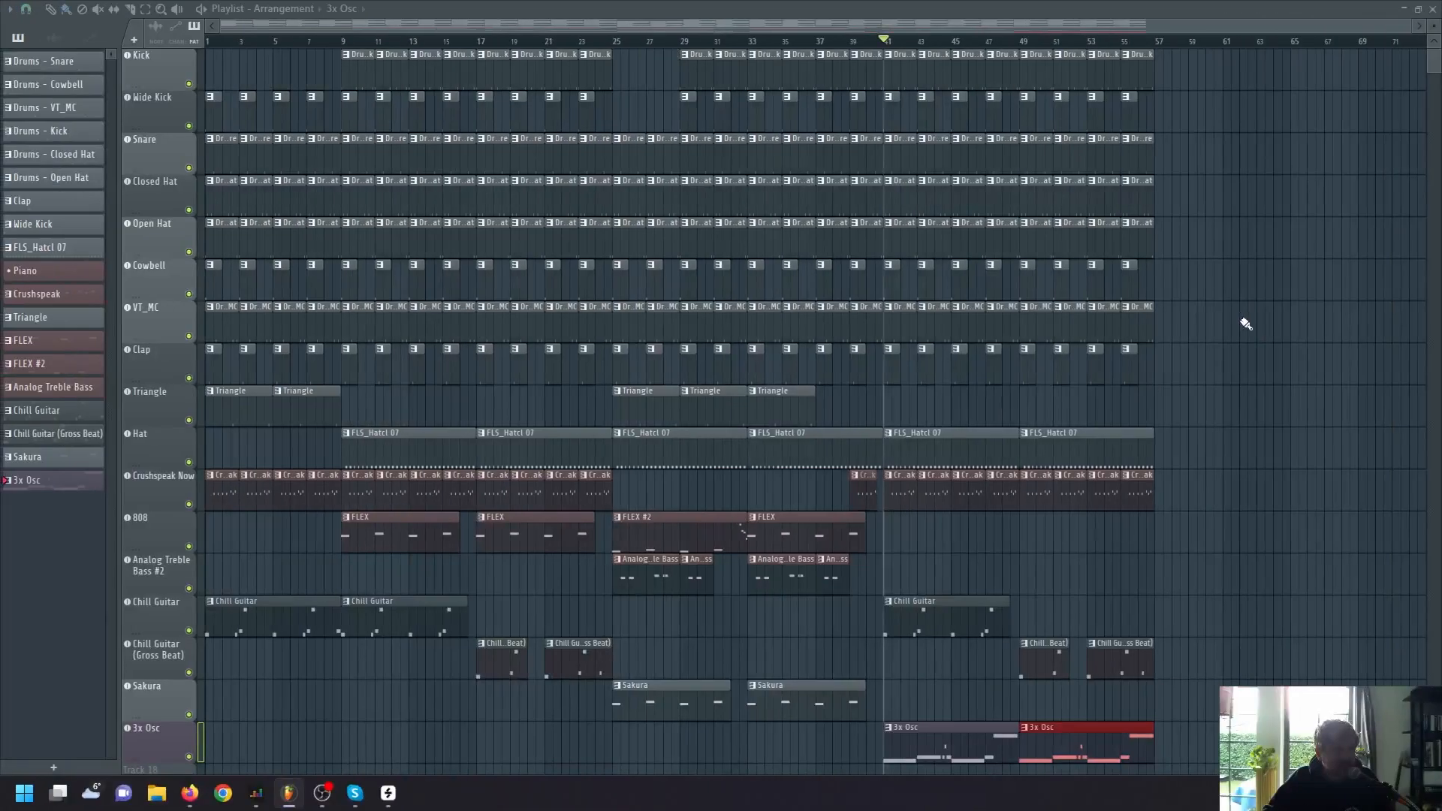
Step: Add the Thin Crash cymbal sample to the playlist as an audio track below 3x Osc, starting at bar 41
scroll(1246, 321, "down", 1)
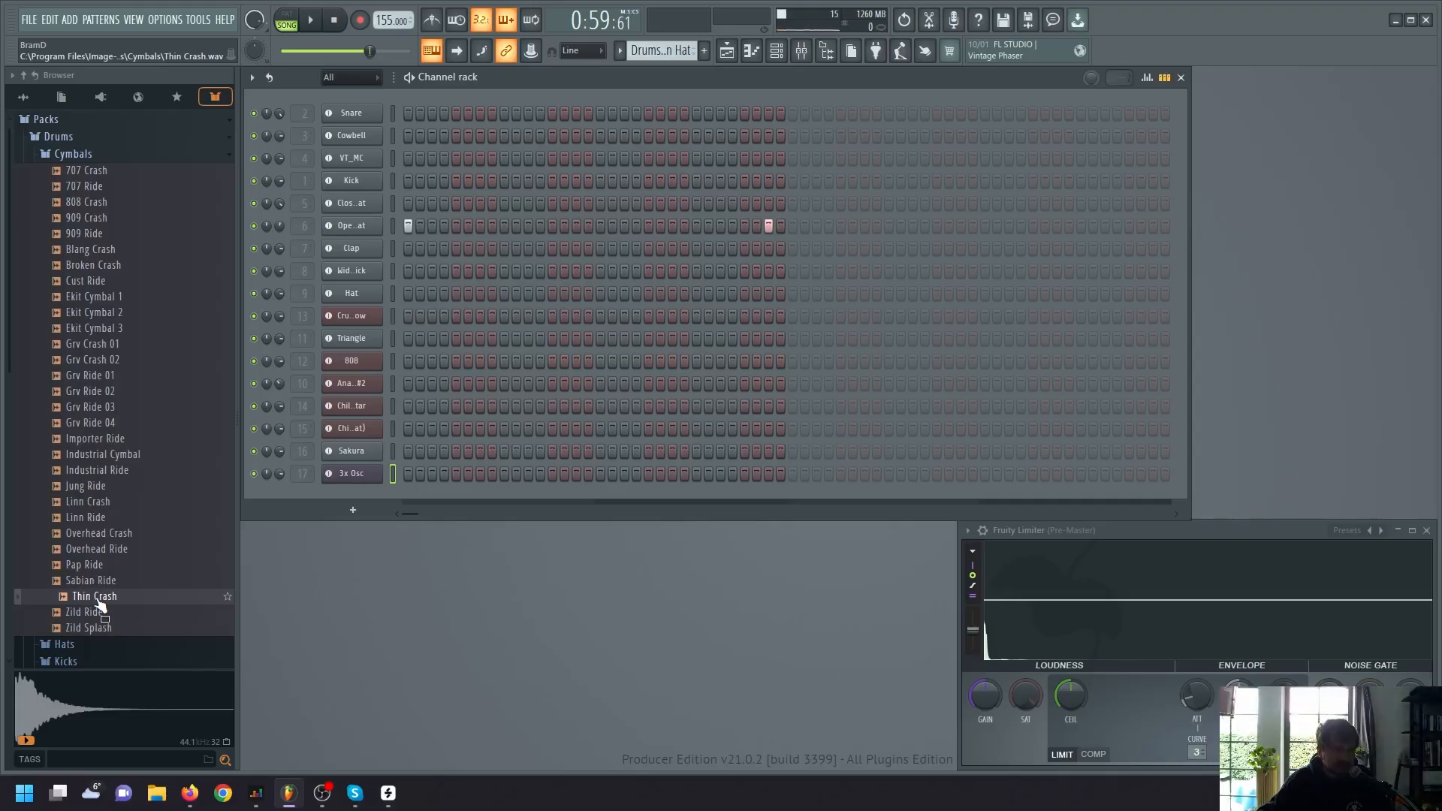
left_click_drag(99, 601, 887, 615)
key("F5")
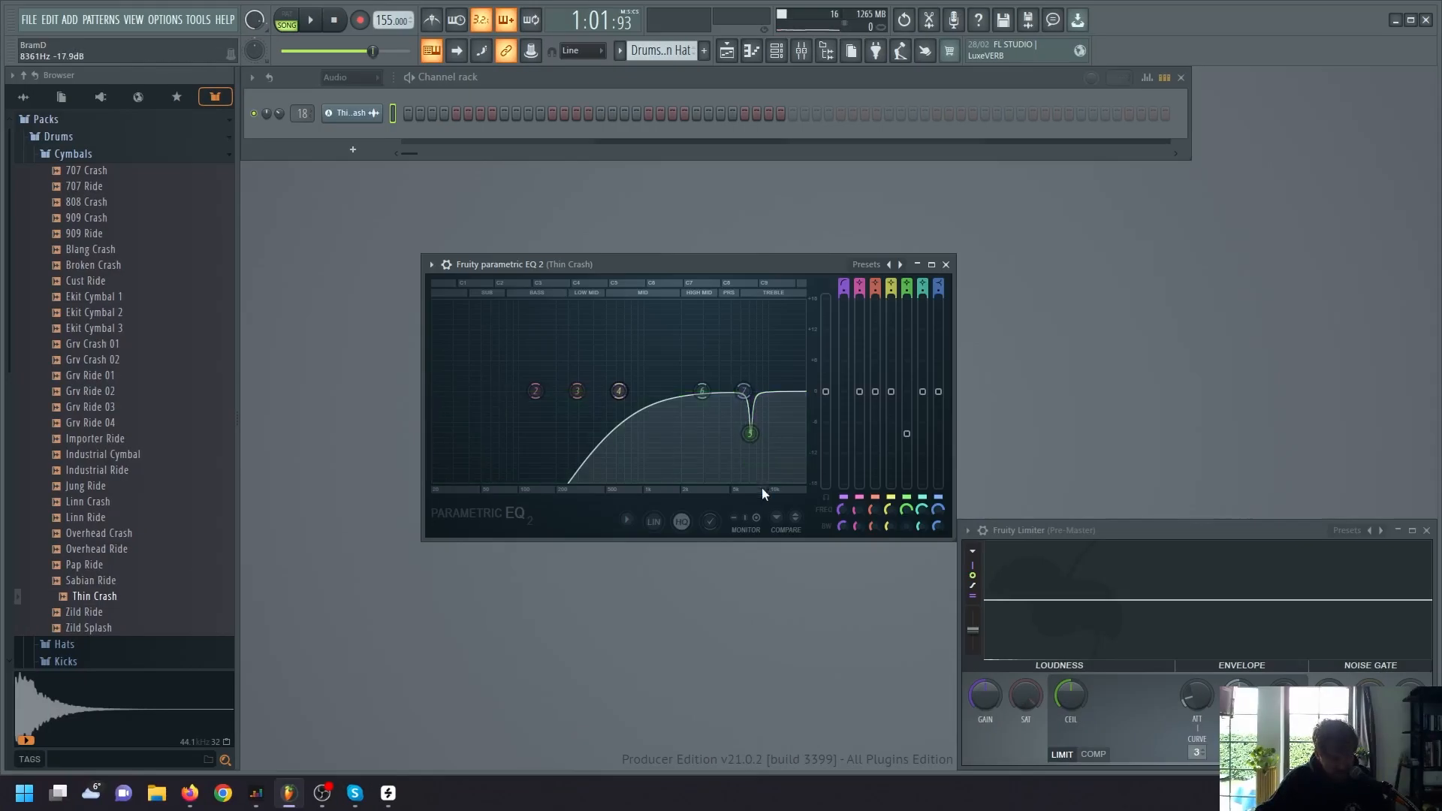
Step: Turn the earlier Thin Crash clip into a separate reversed clip and move it to end where the original crash starts at bar 41
key("space")
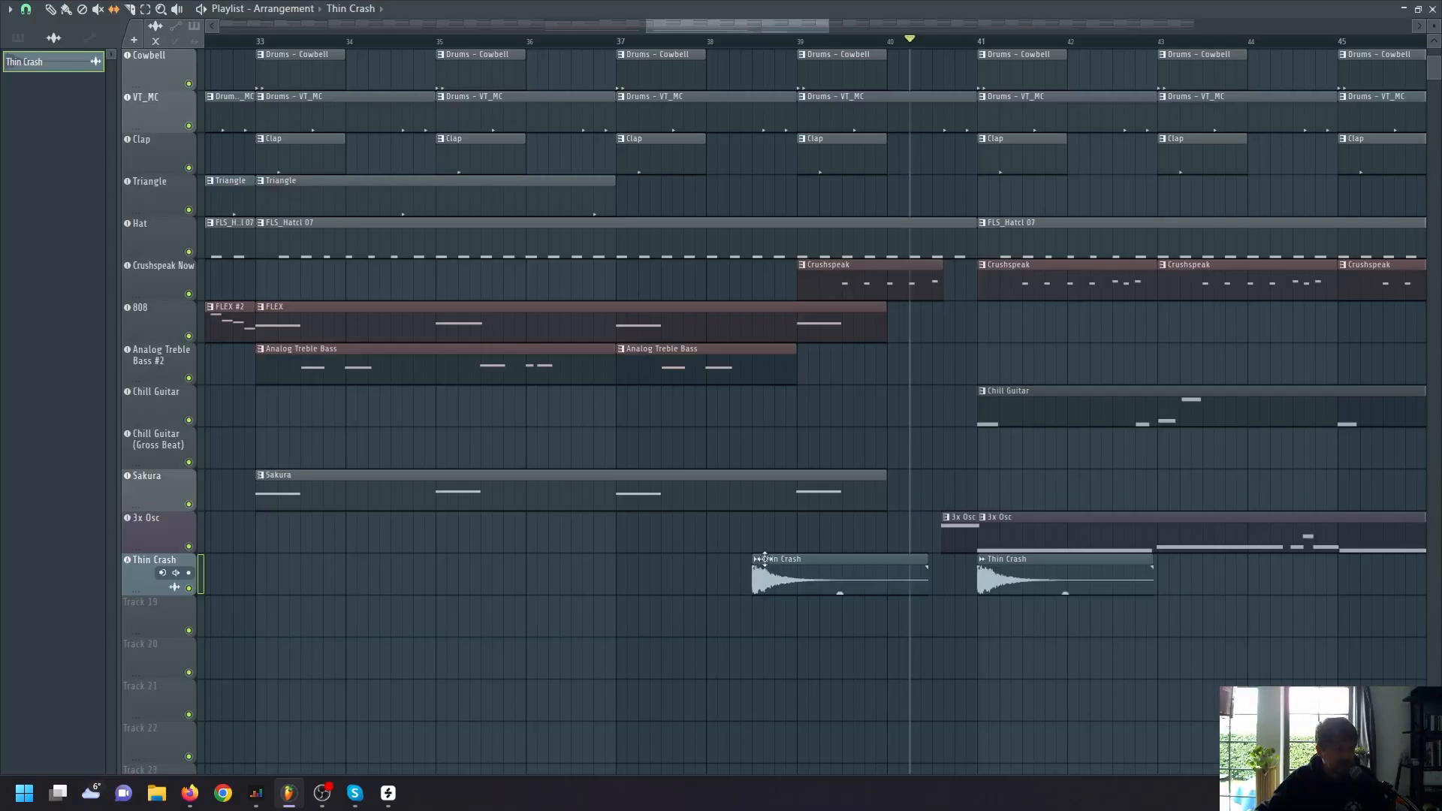
left_click(758, 560, "alt+shift")
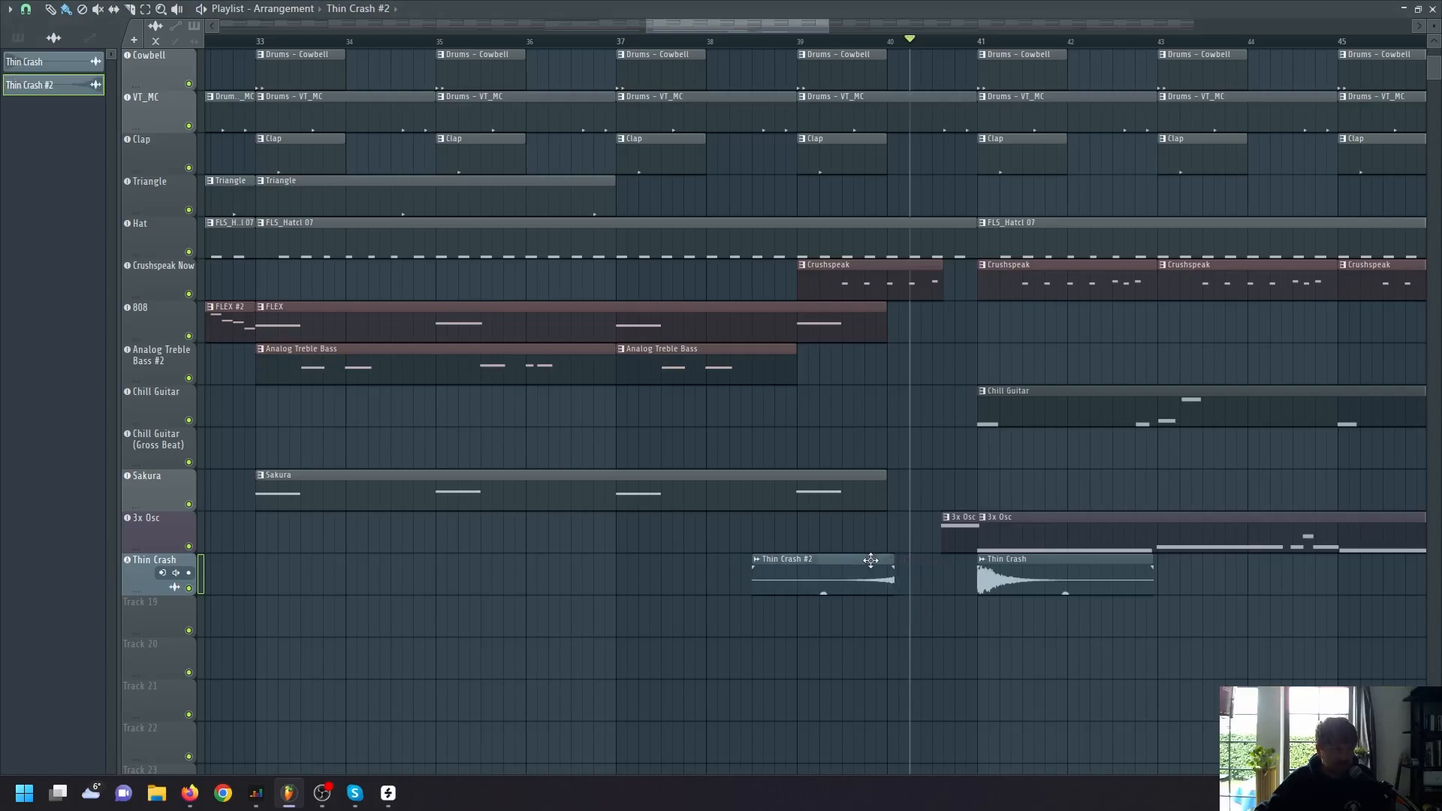
left_click_drag(871, 559, 944, 559)
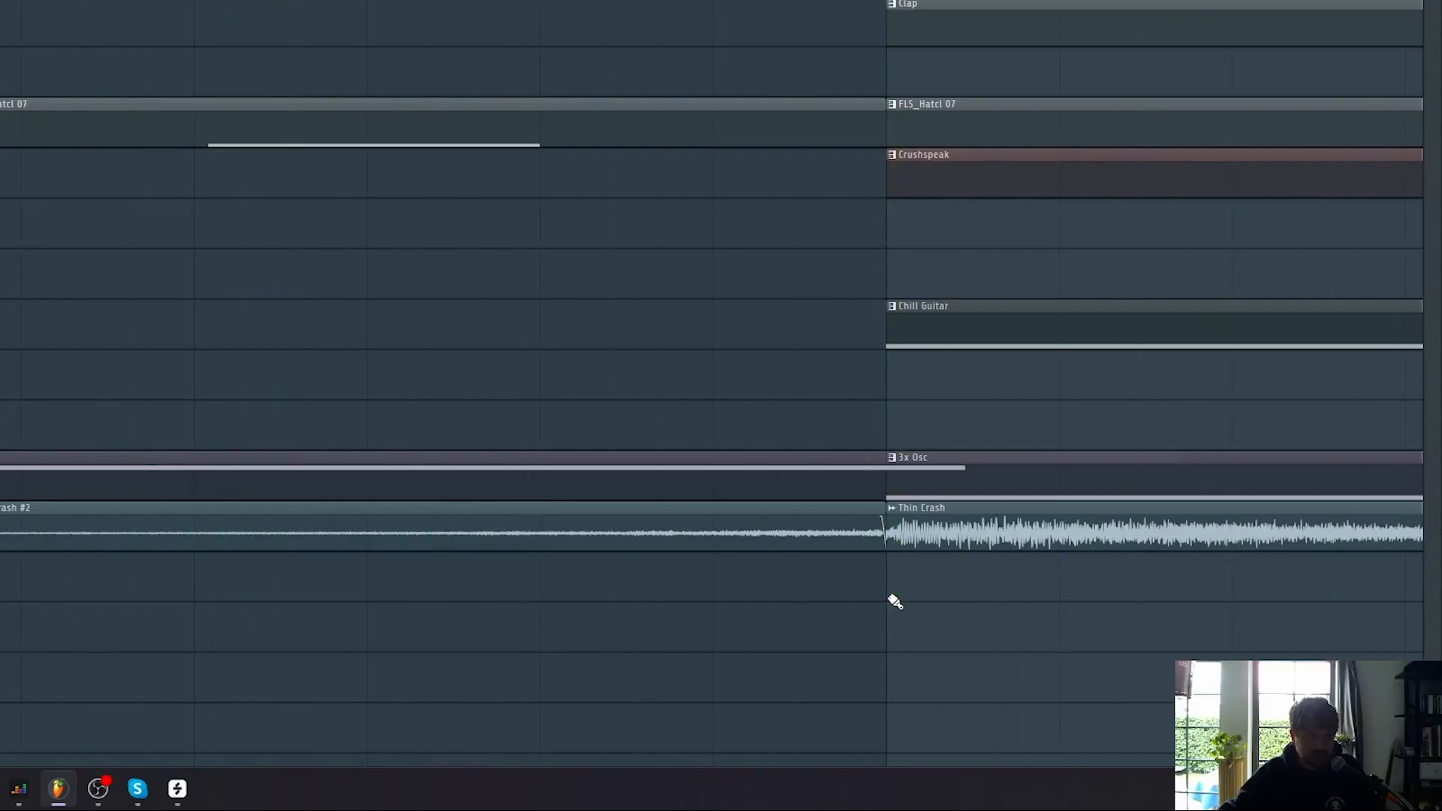
Step: Play back the Autogun #2, Autogun #5 and 808 #2 patterns and examine their notes in the piano roll
scroll(894, 601, "down", 3)
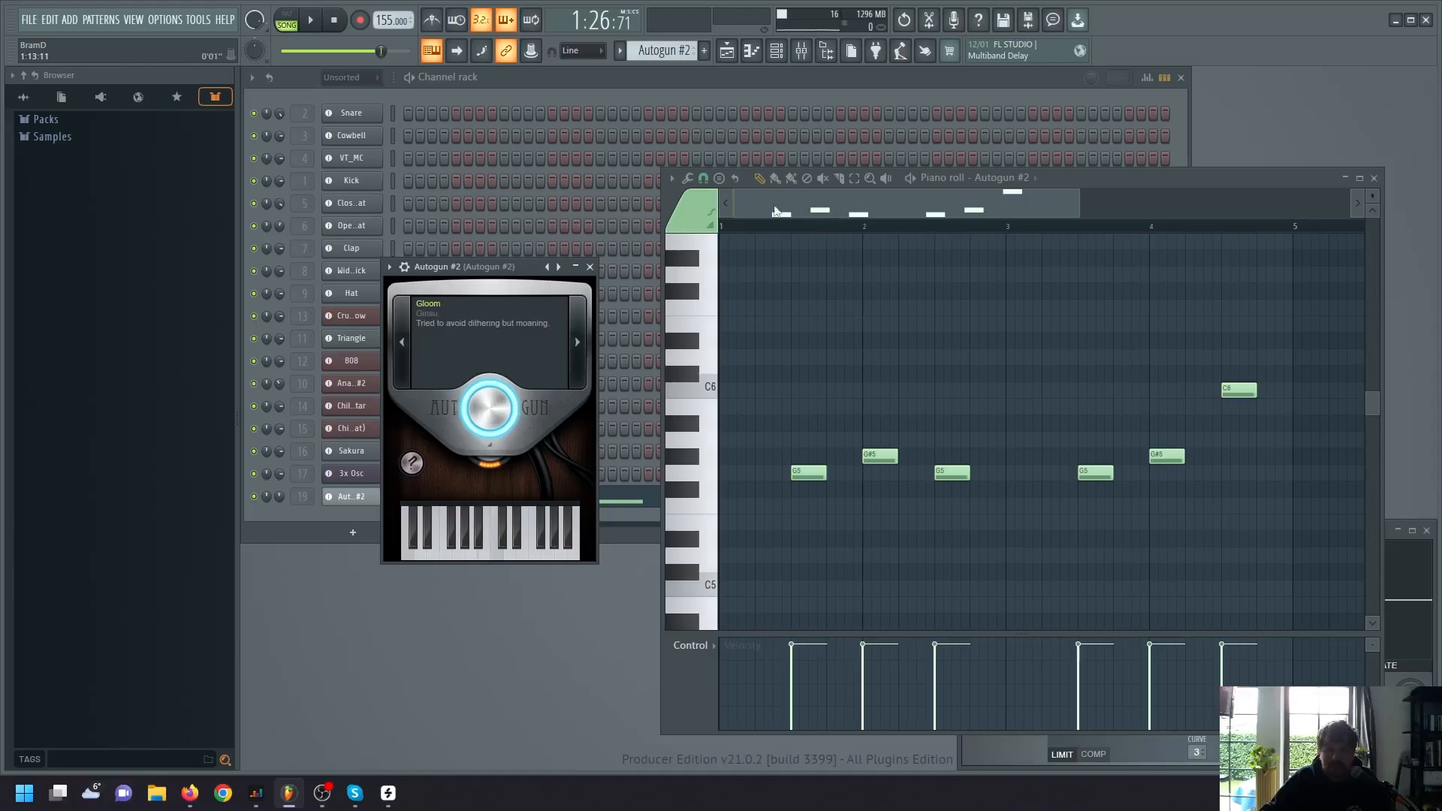
key("space")
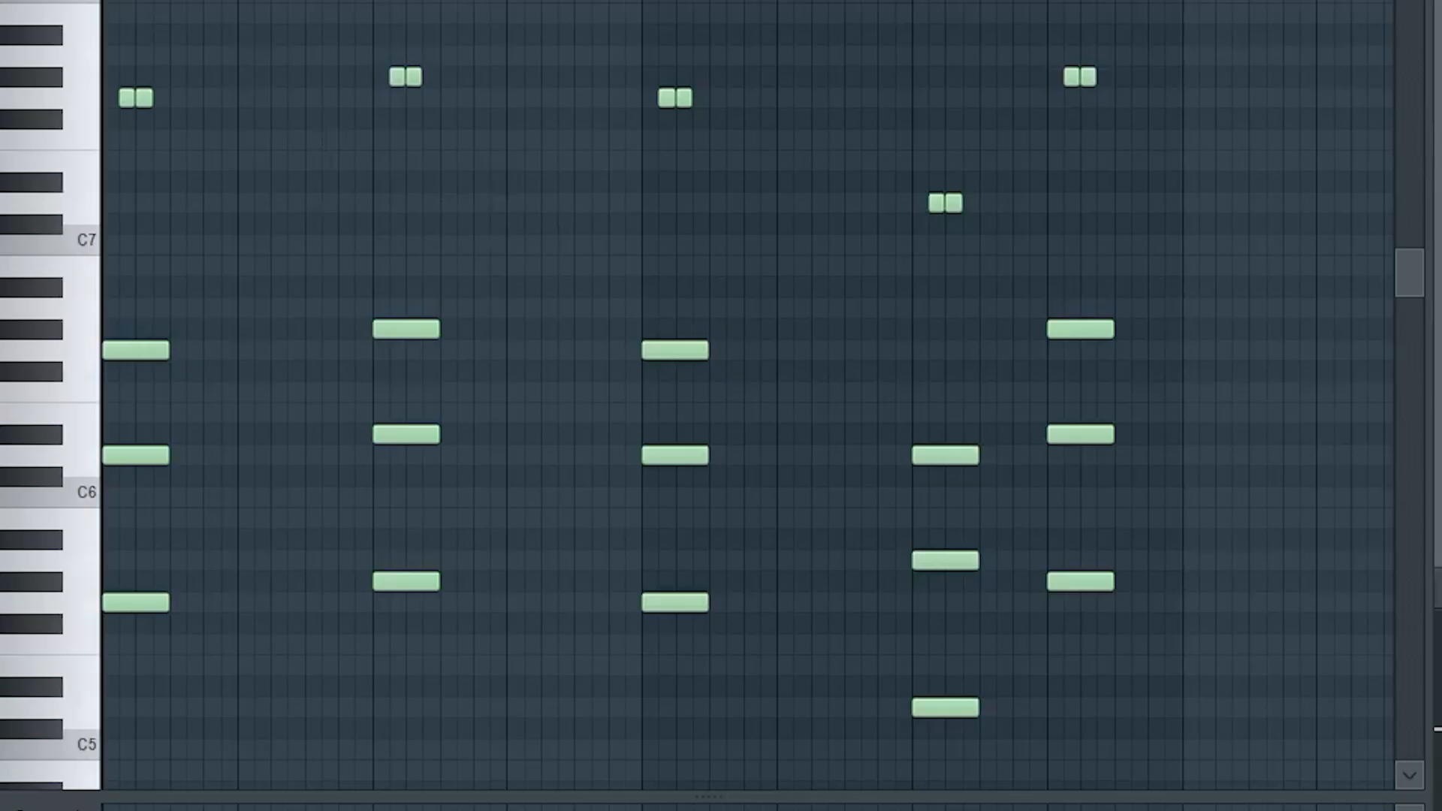
key("space")
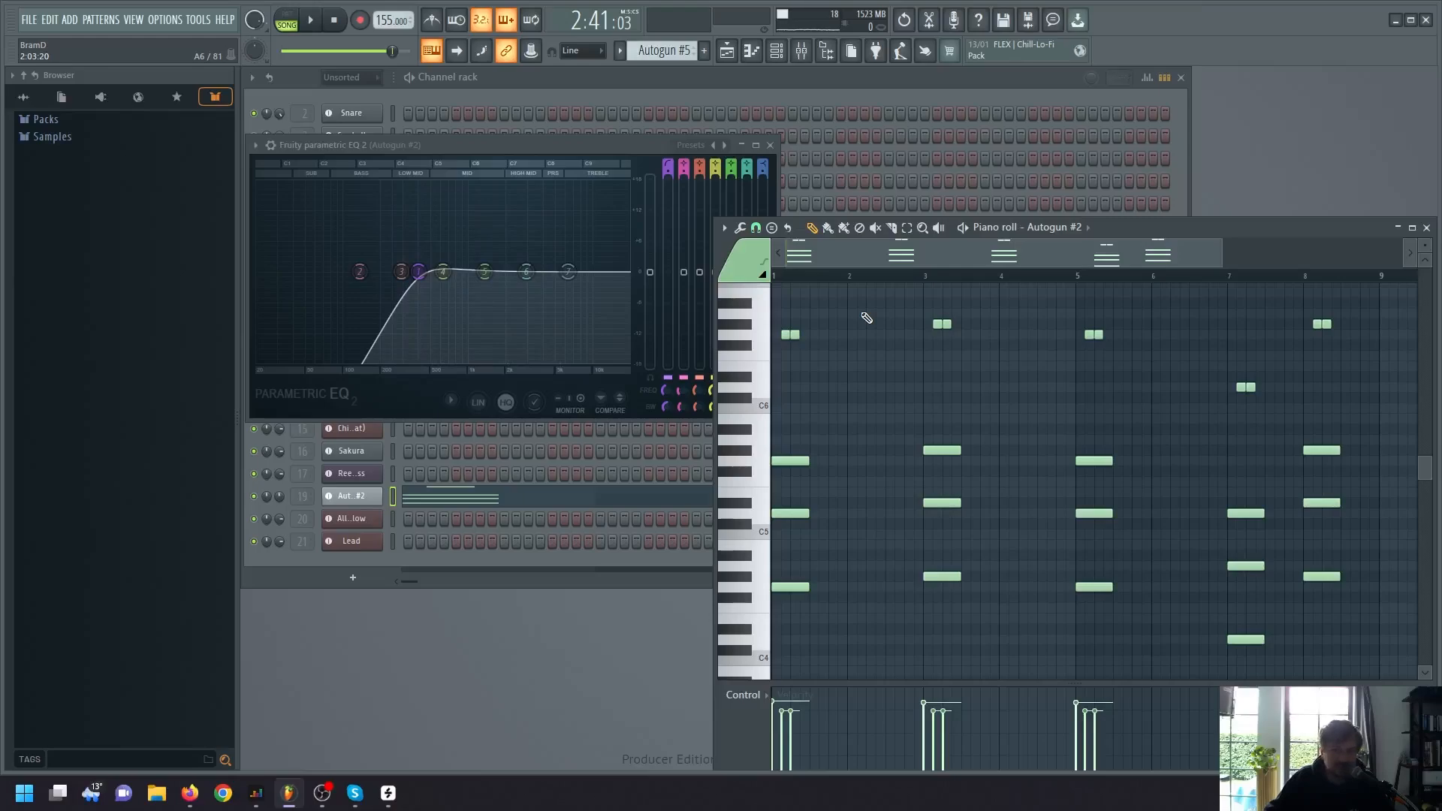
key("space")
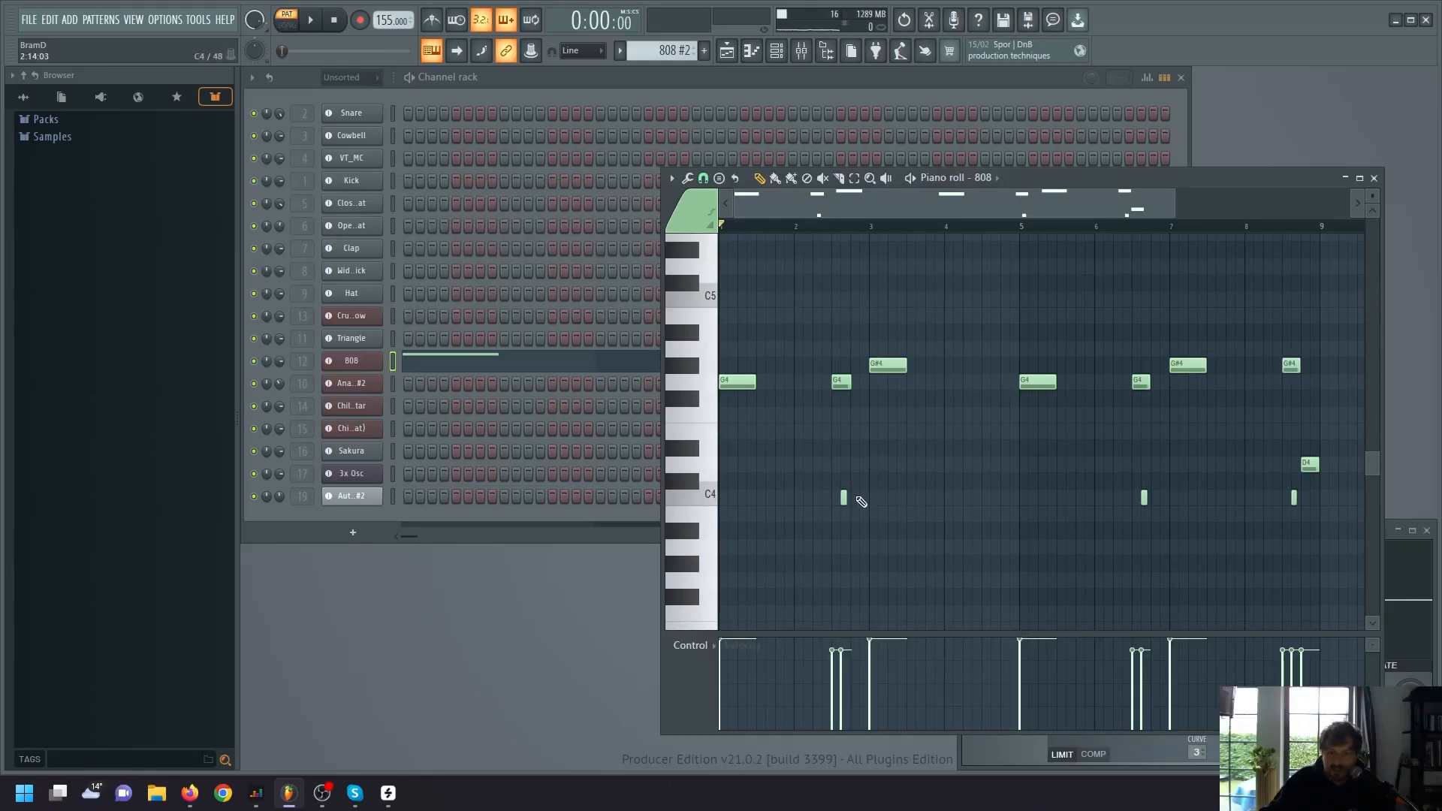
key("space")
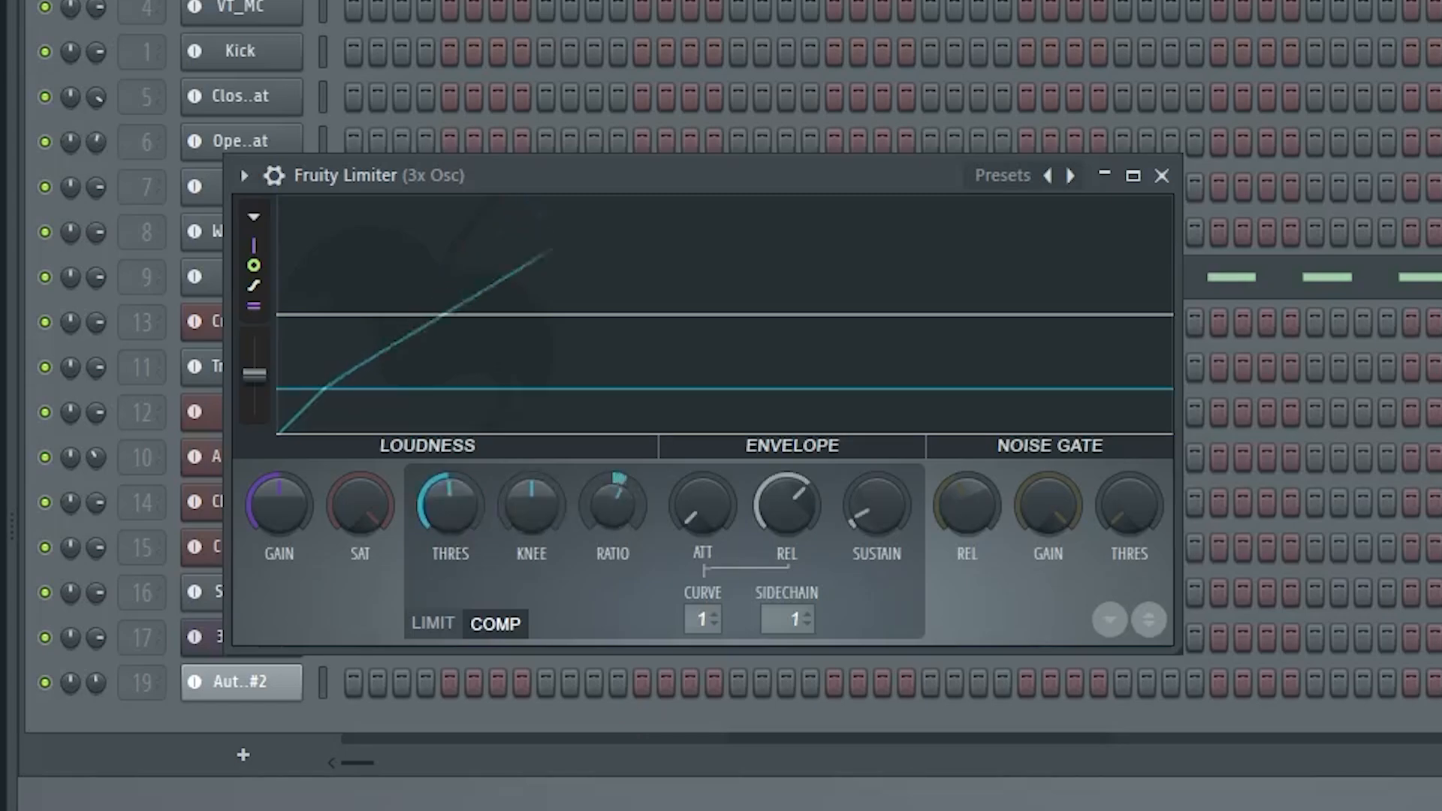
Step: Raise the compression ratio of the Fruity Limiter on the 3x Osc mixer track
left_click_drag(613, 504, 613, 450)
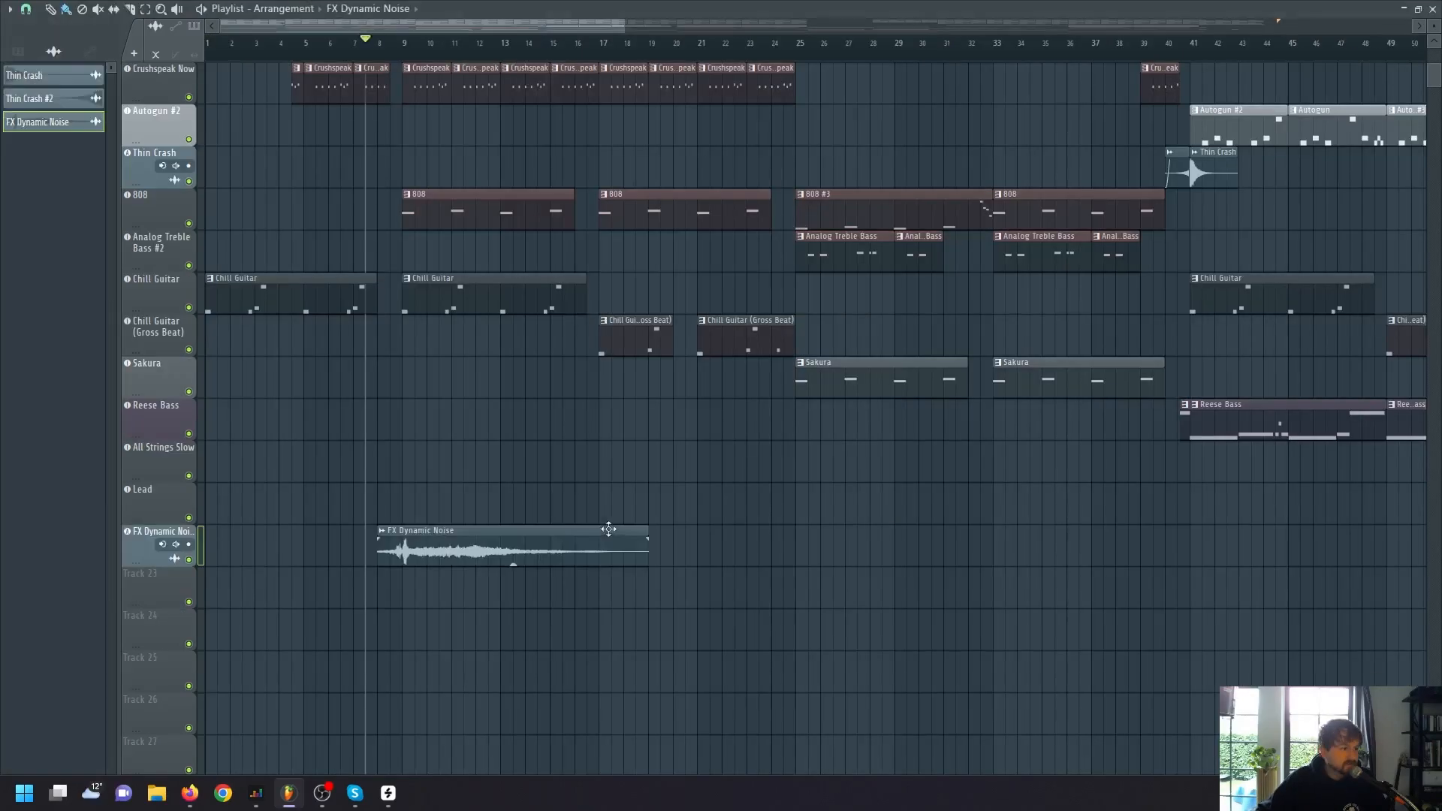
Step: Shorten the FX Dynamic Noise clip so that it ends at bar 9 and play the transition back
left_click_drag(657, 535, 409, 538)
key("space")
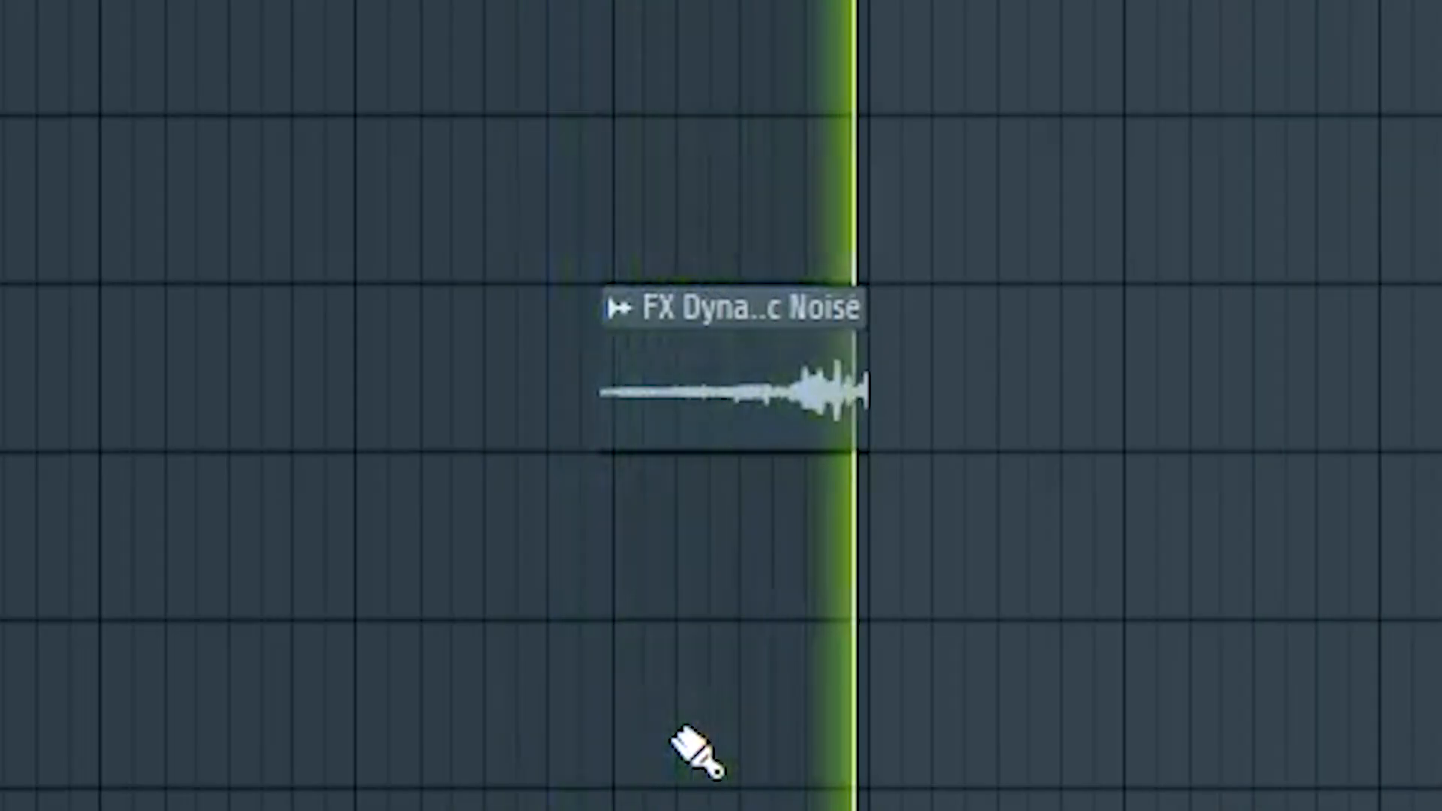
key("space")
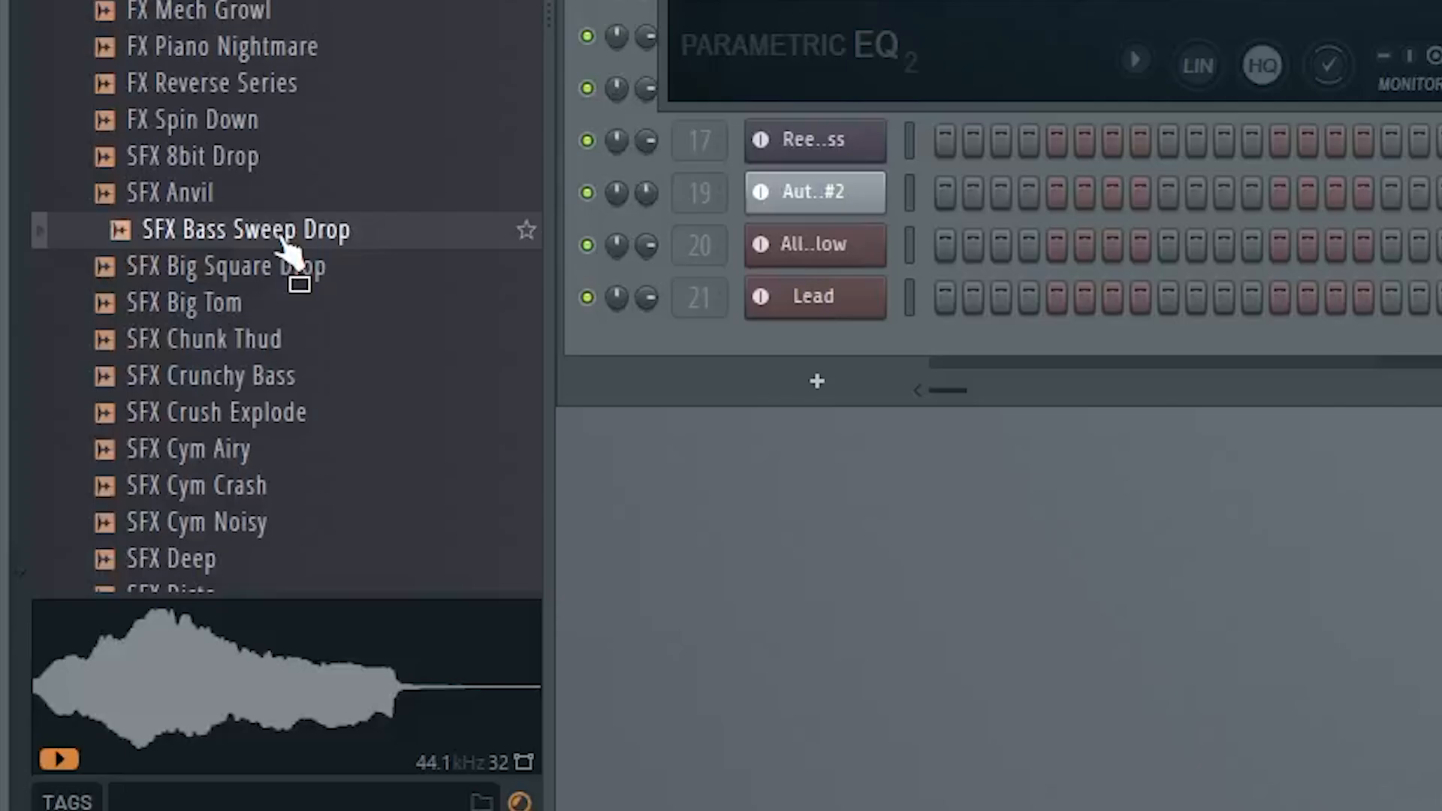
Step: Preview the SFX Bass Sweep Drop and SFX Cym Airy samples, and reverse the SFX Cym Airy #2 audio clip
left_click_drag(283, 239, 296, 237)
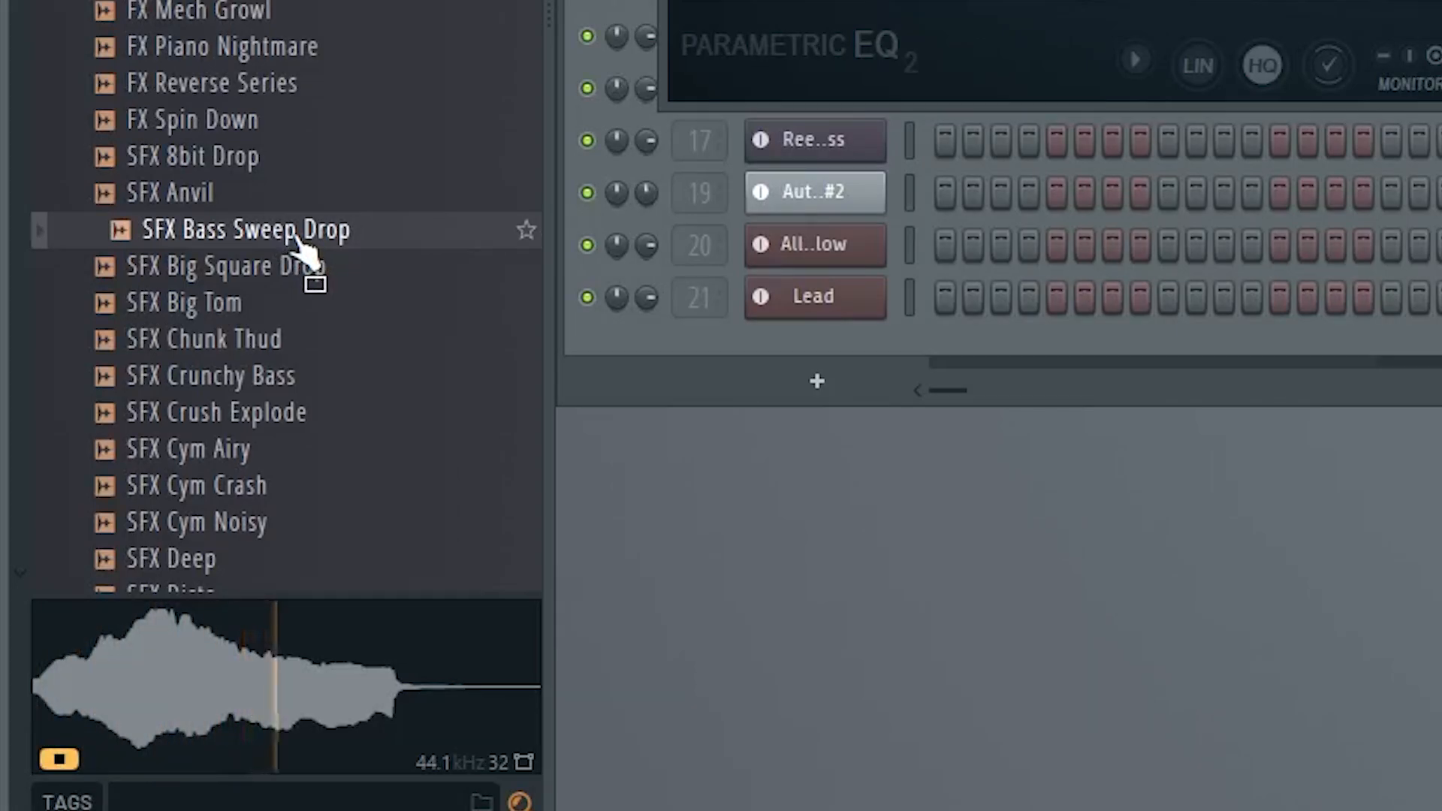
left_click(265, 451)
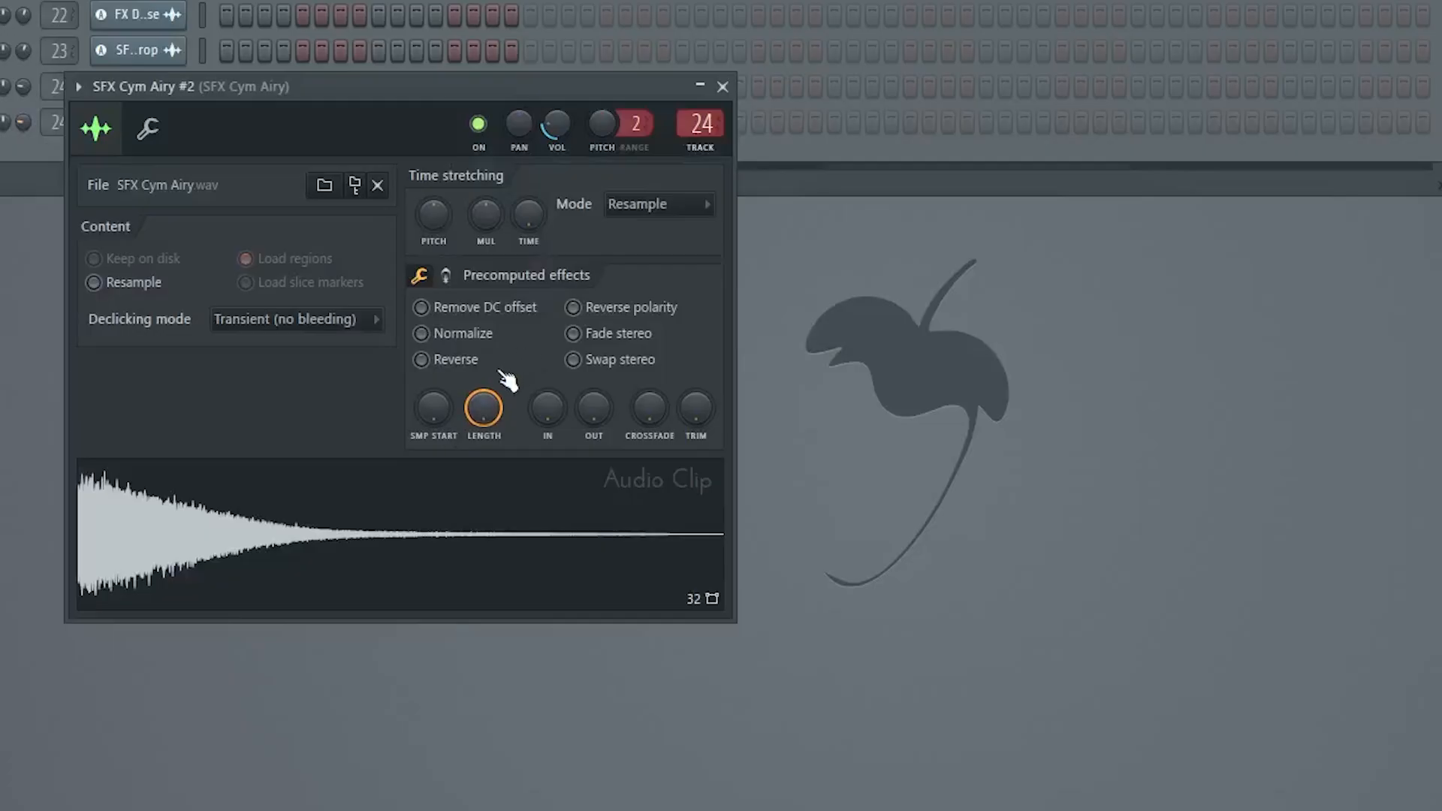
left_click(511, 357)
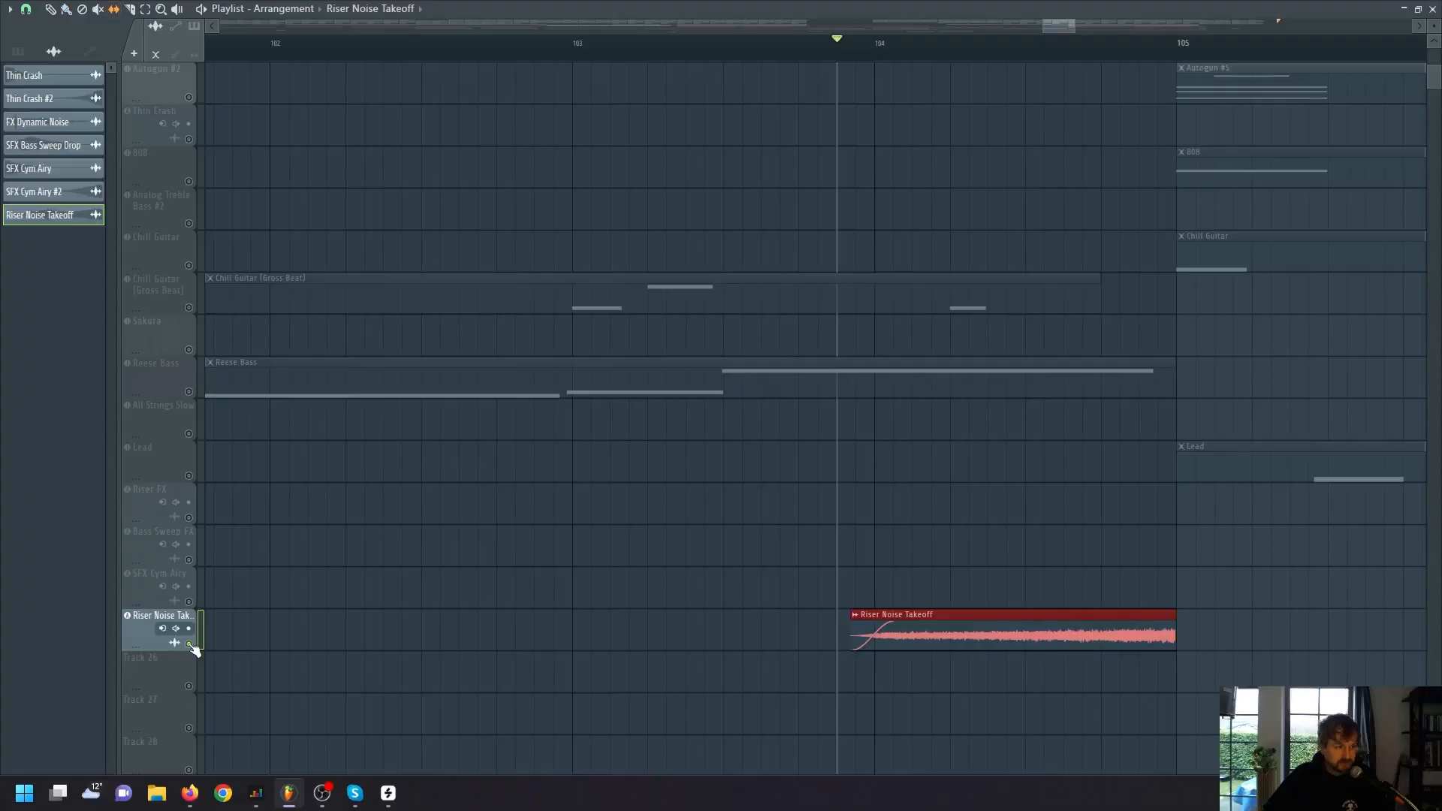
Step: Play back the soloed Riser Noise Takeoff clip that leads into bar 105
key("space")
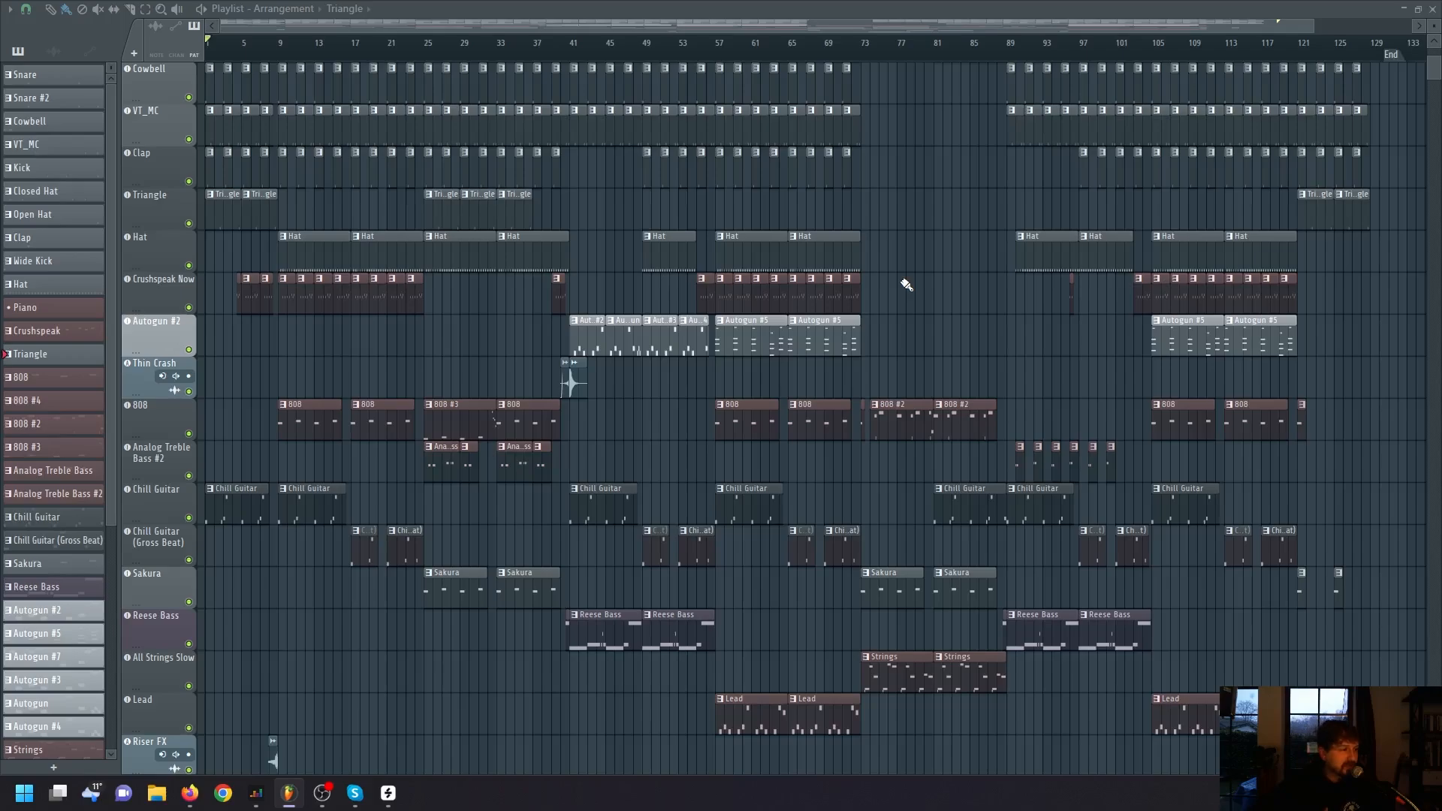
Step: Review all playlist tracks of the full arrangement, from the drums to the transition effects, during playback
scroll(906, 285, "down", 3)
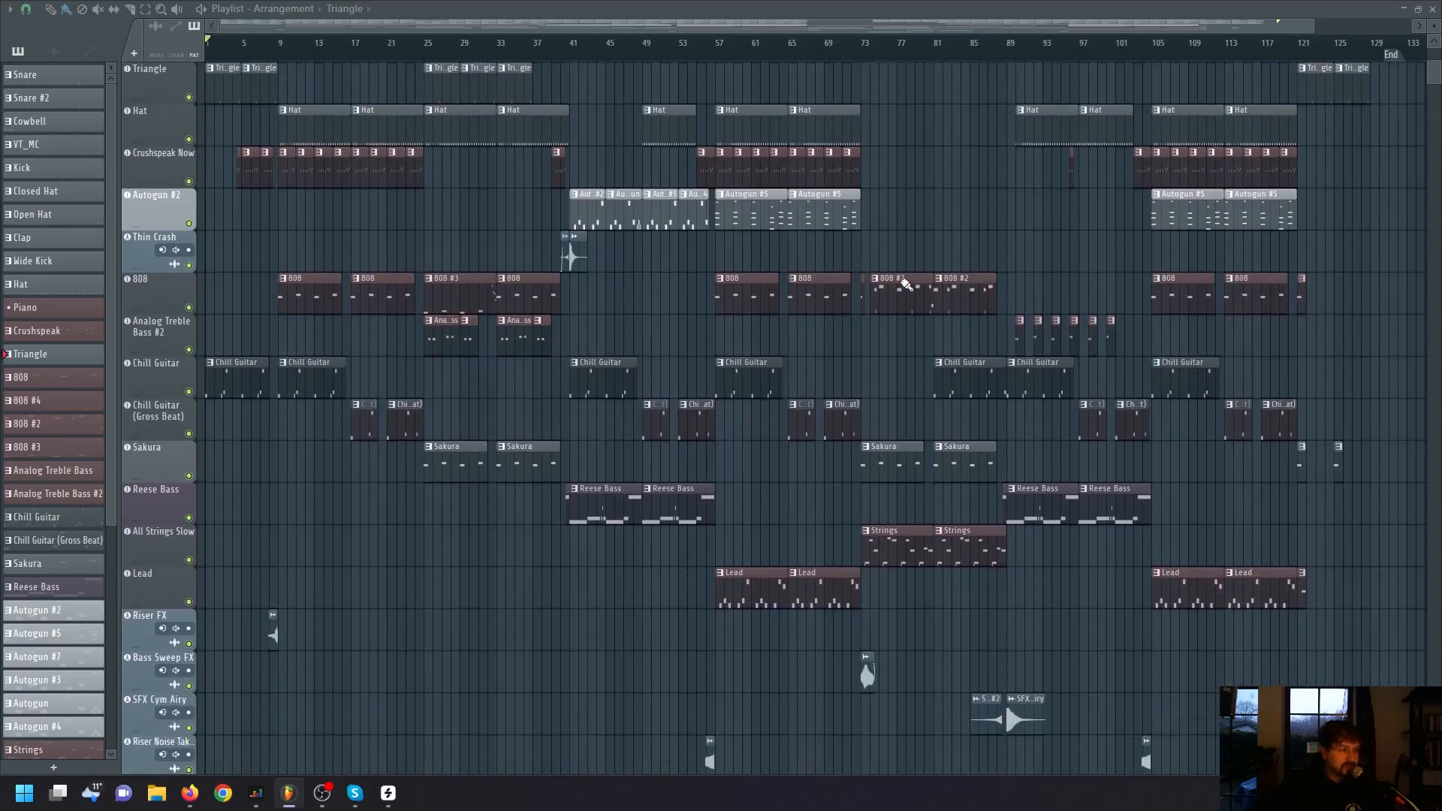
scroll(906, 285, "up", 5)
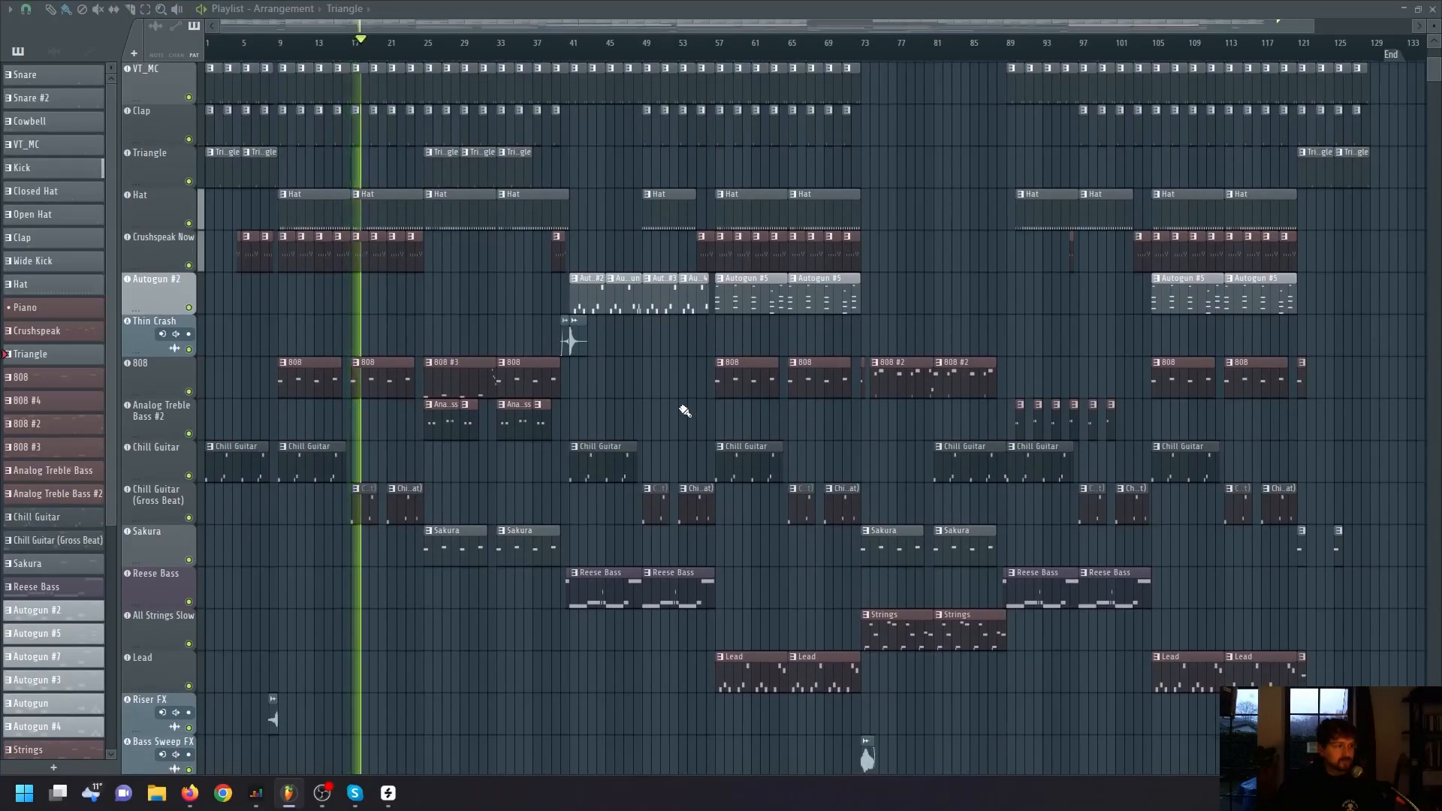
scroll(684, 411, "down", 5)
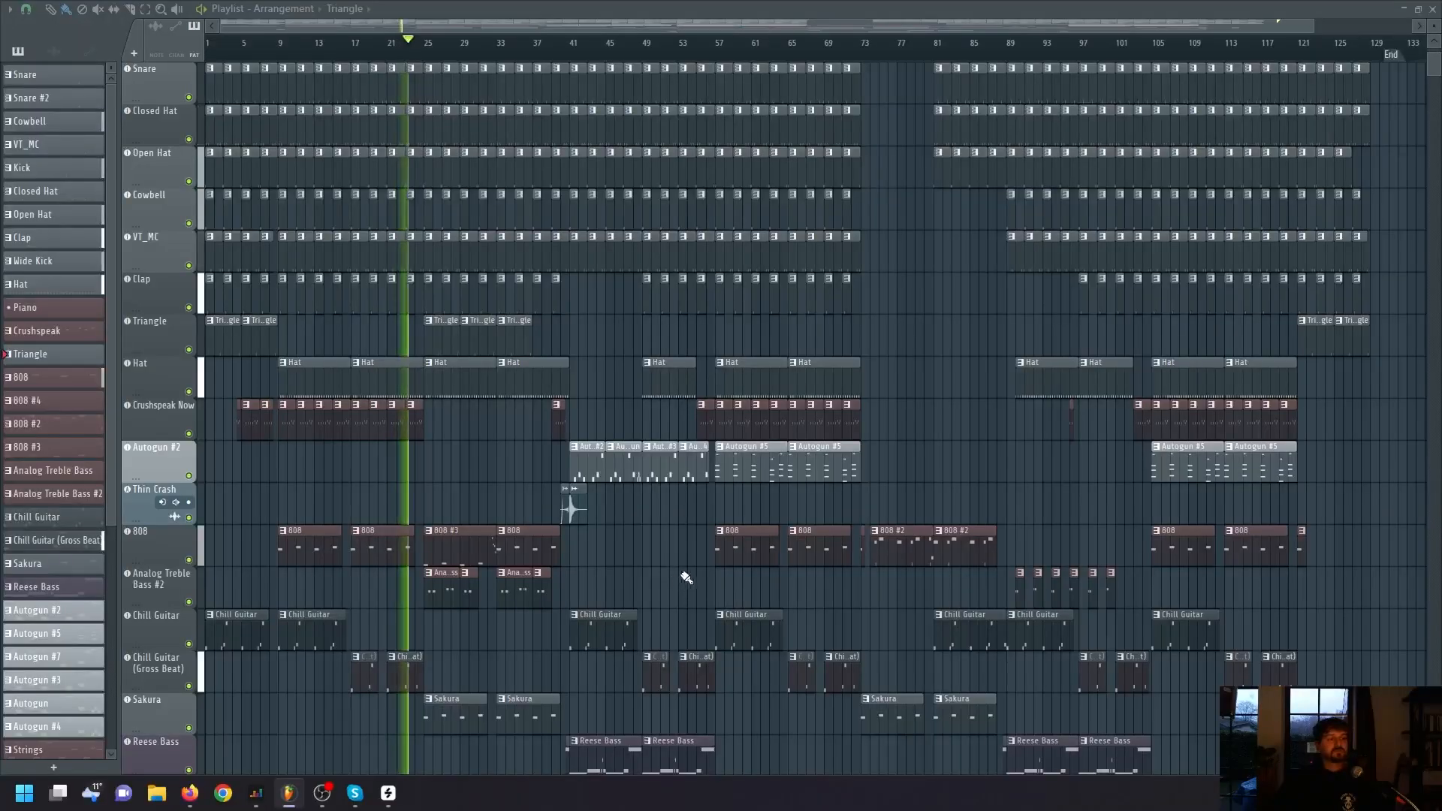
scroll(905, 456, "up", 2)
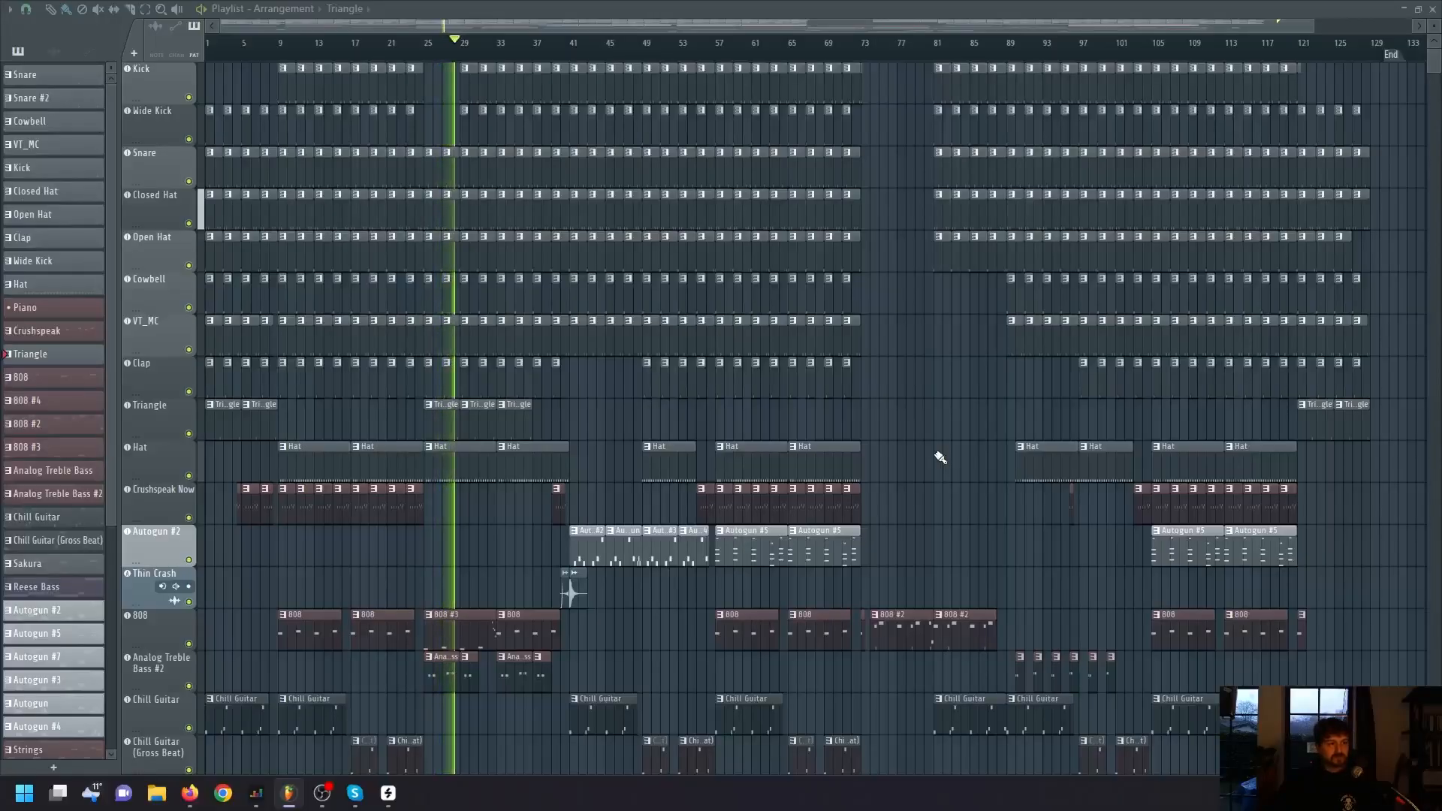
Step: Check the channel rack and the mixer track levels while the song plays
key("F5")
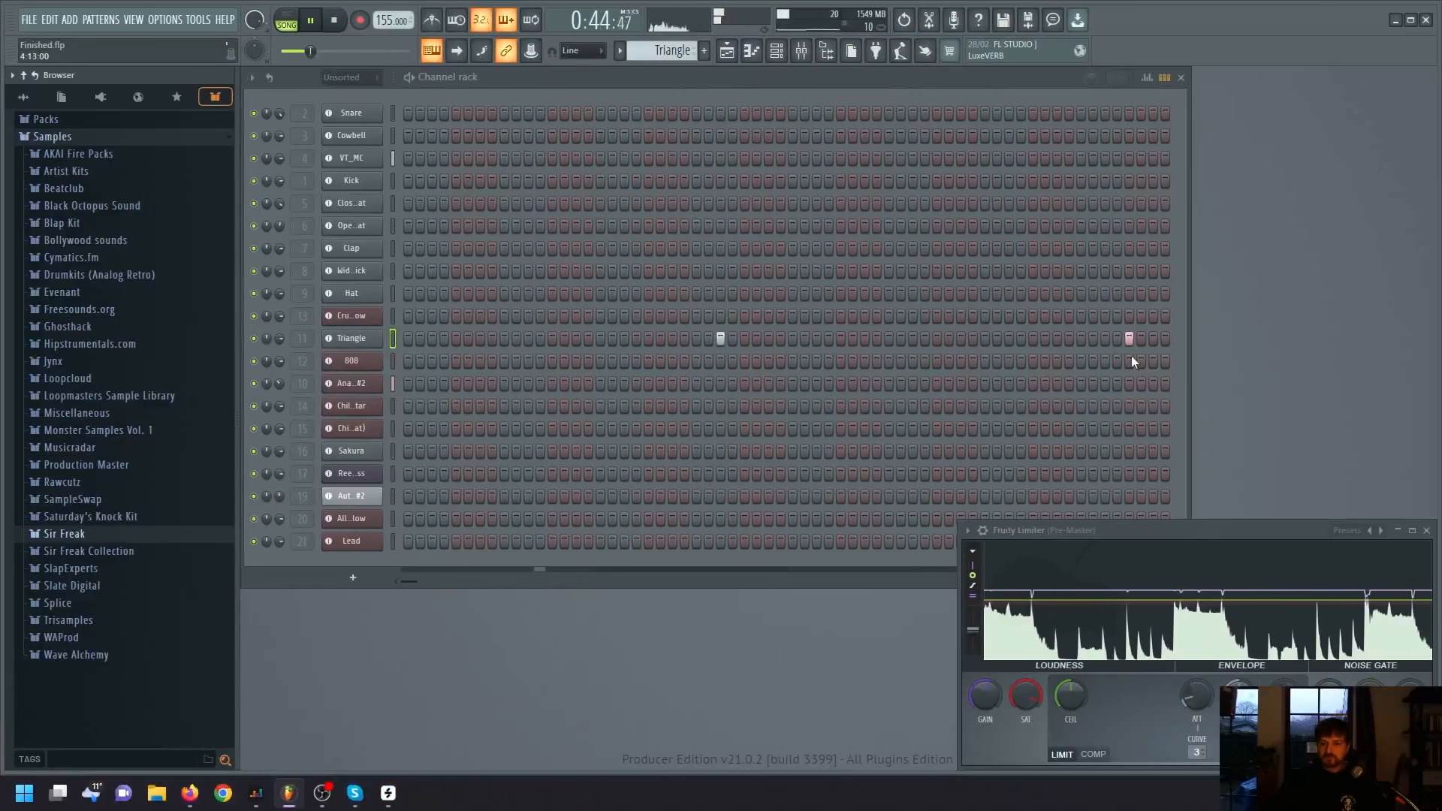
key("F9")
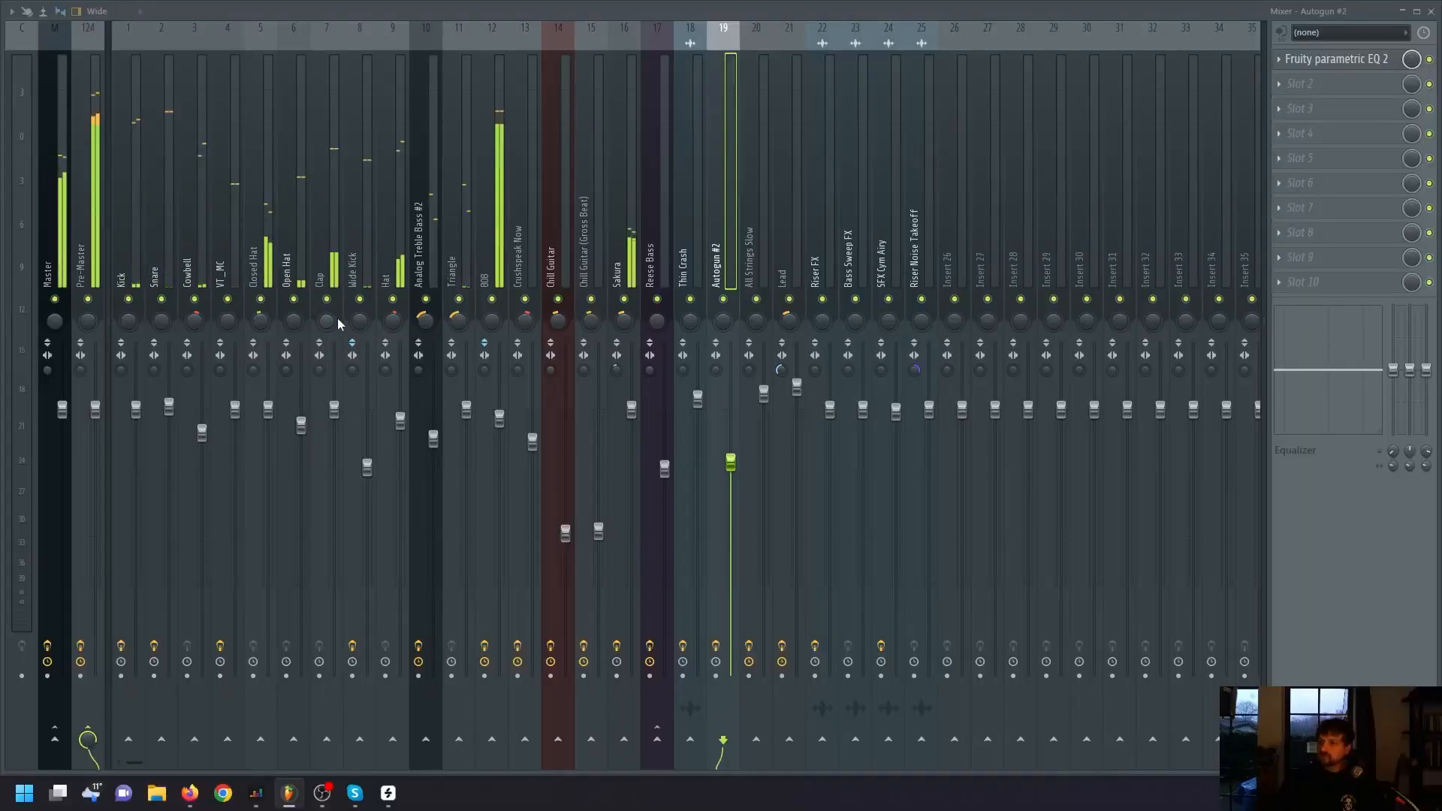
key("F9")
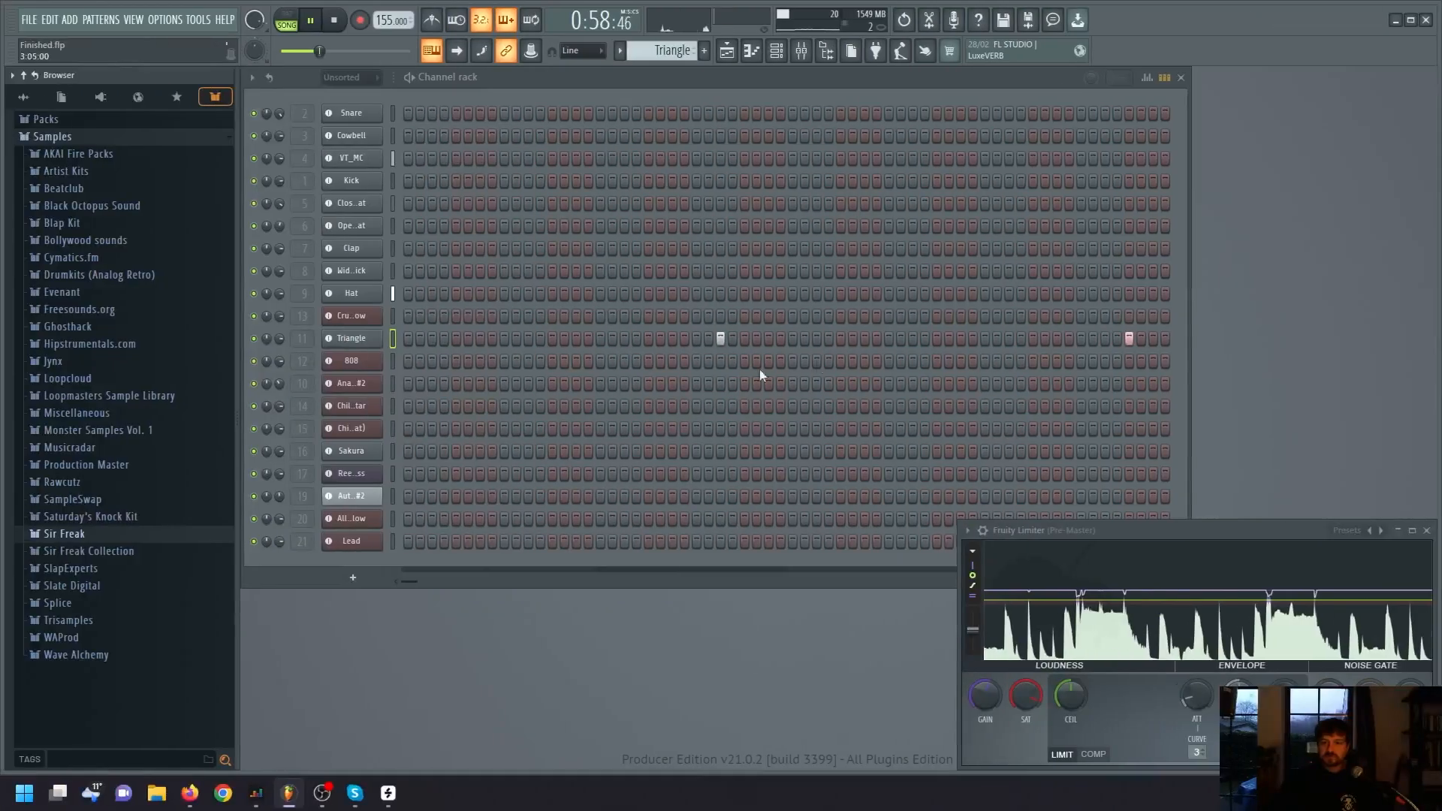
Step: Bring the playlist back into view and follow the melodic, bass and effect tracks through the song's second half
key("F5")
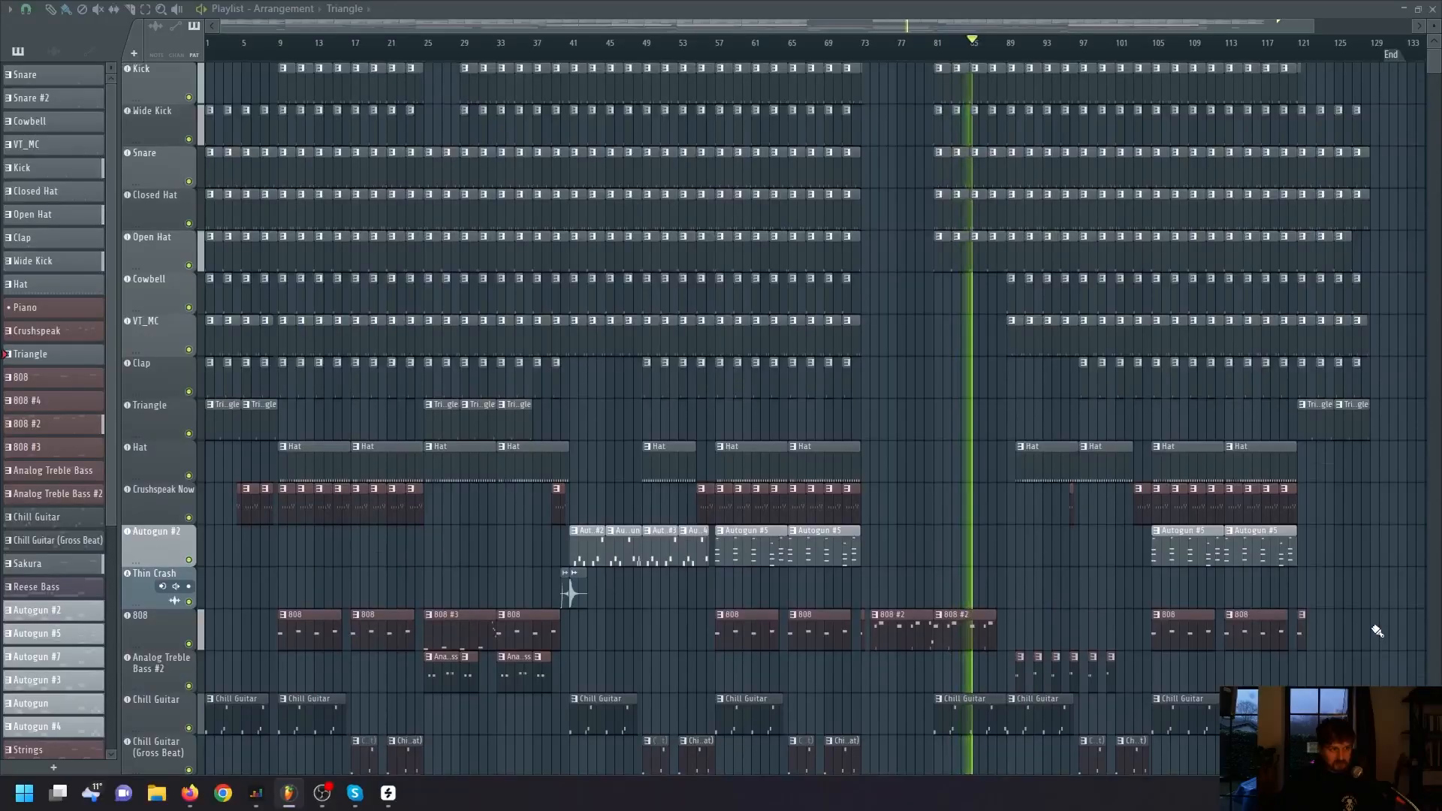
scroll(1378, 631, "down", 8)
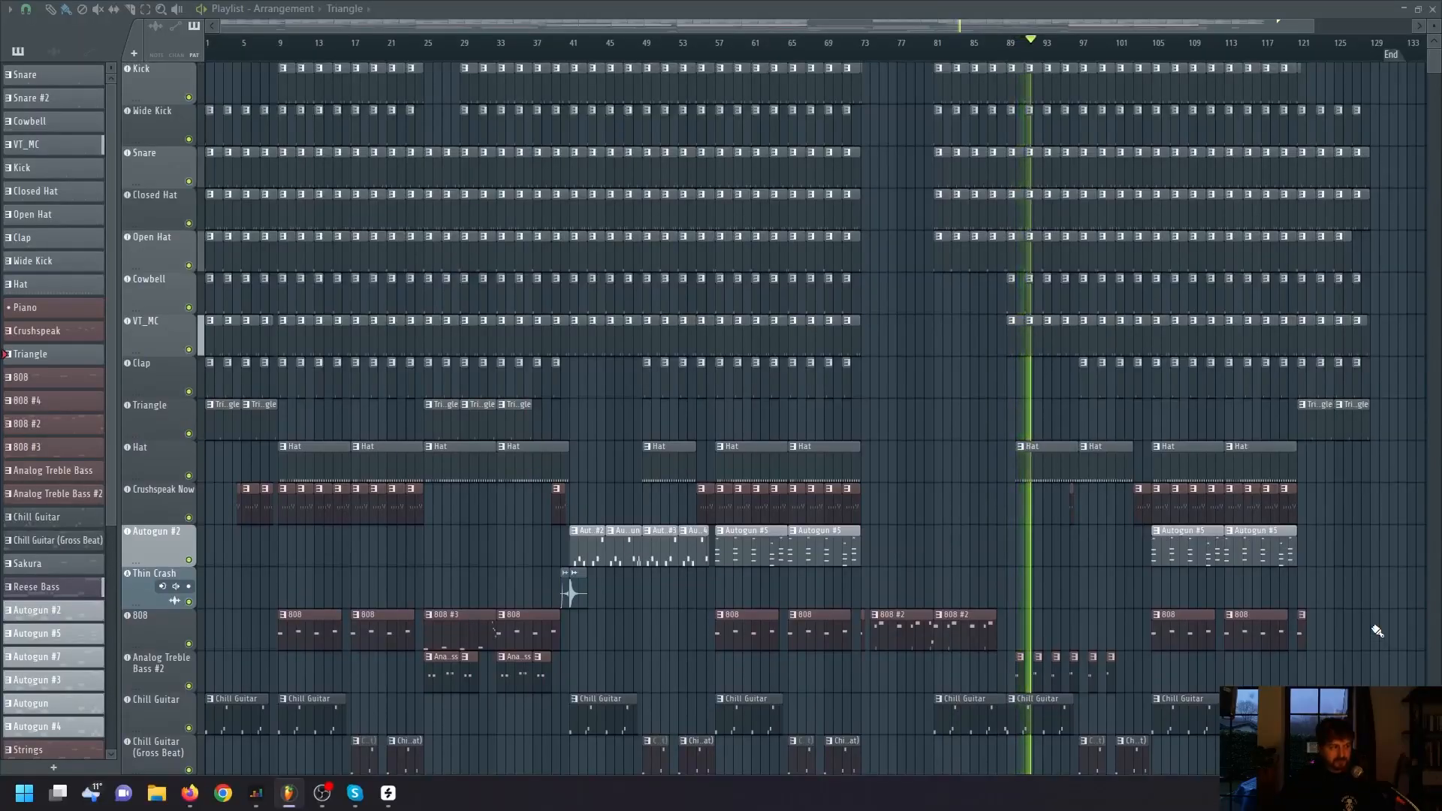
scroll(1377, 631, "down", 3)
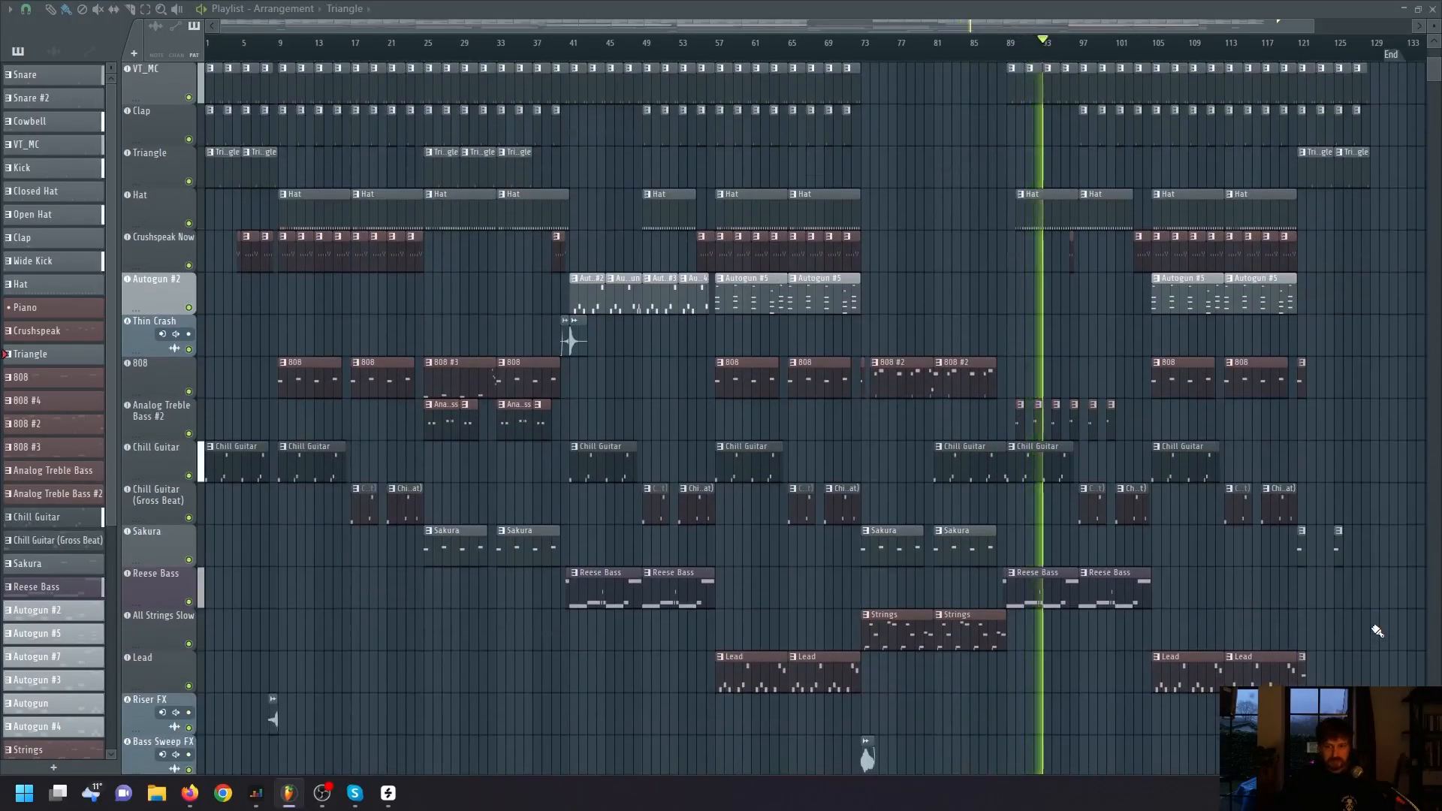